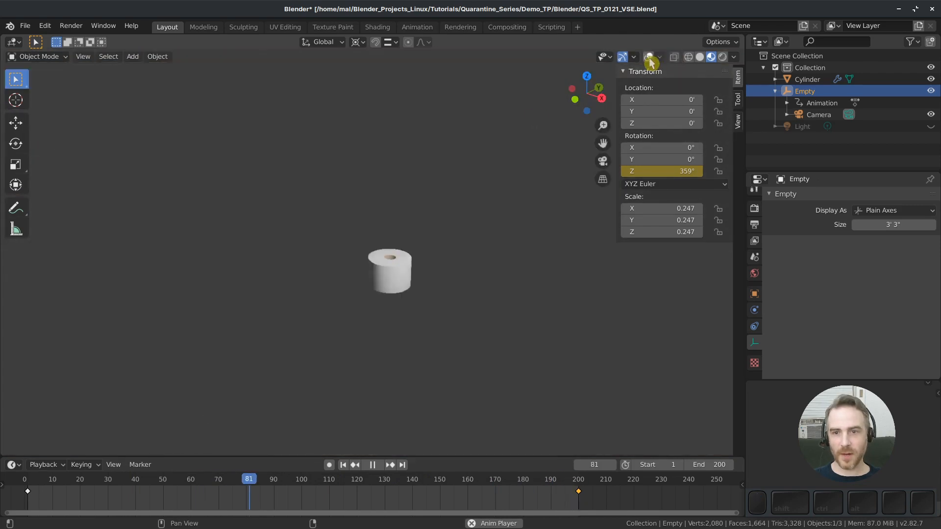
# - Show the viewport overlays and stop the animation playback
pyautogui.click(649, 58)
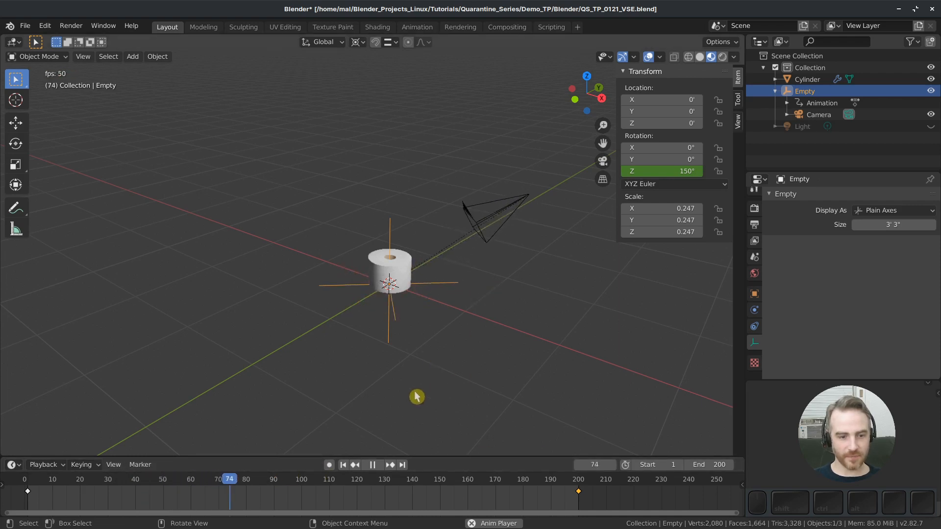
pyautogui.press('space')
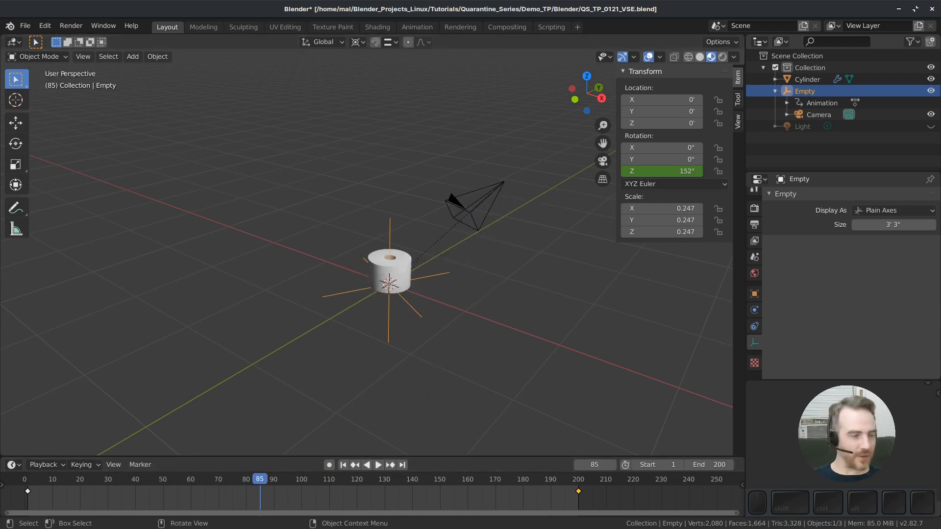
# - Check the rendered JPG frames in the 0120_CameraAnim folder, from frame 0001 through frame 0200, in the file manager
pyautogui.moveTo(1, 215); pyautogui.dragTo(519, 93)
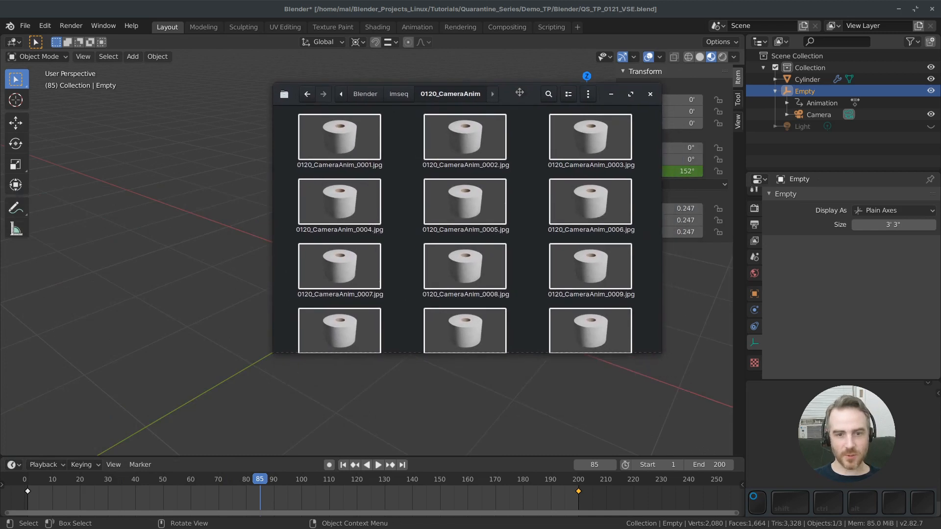
pyautogui.click(357, 143)
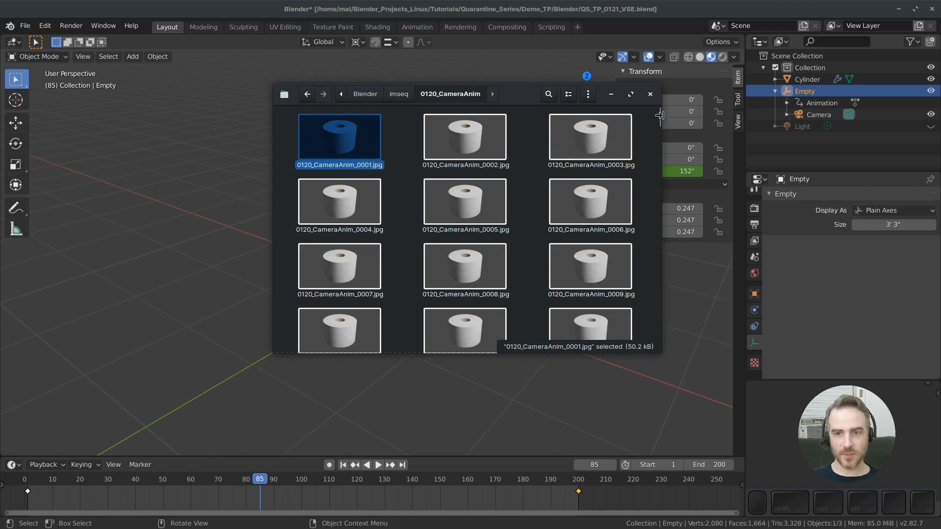
pyautogui.moveTo(660, 122); pyautogui.dragTo(665, 358)
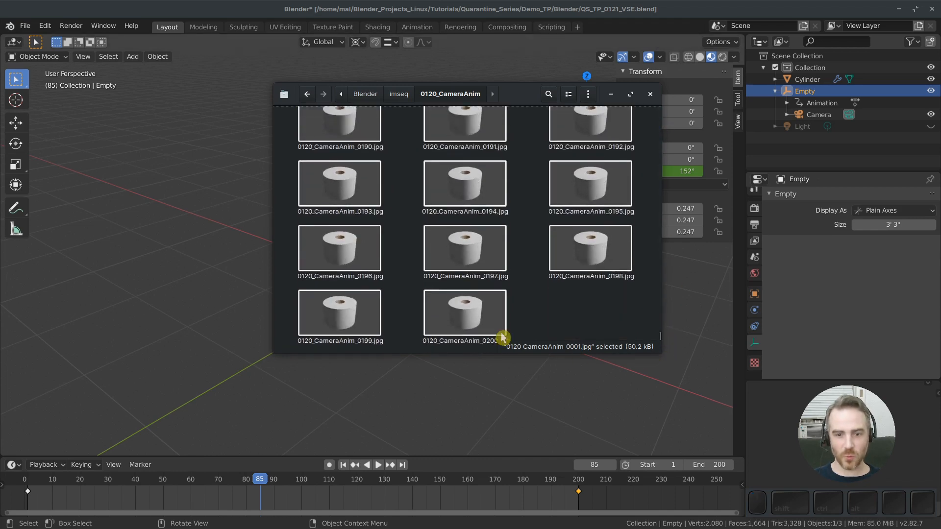
pyautogui.click(452, 317)
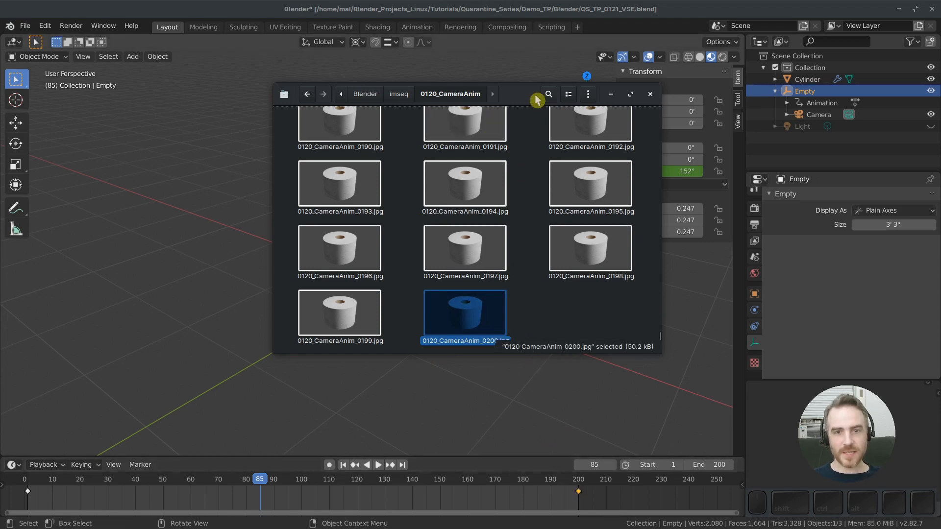
pyautogui.moveTo(524, 97); pyautogui.dragTo(0, 226)
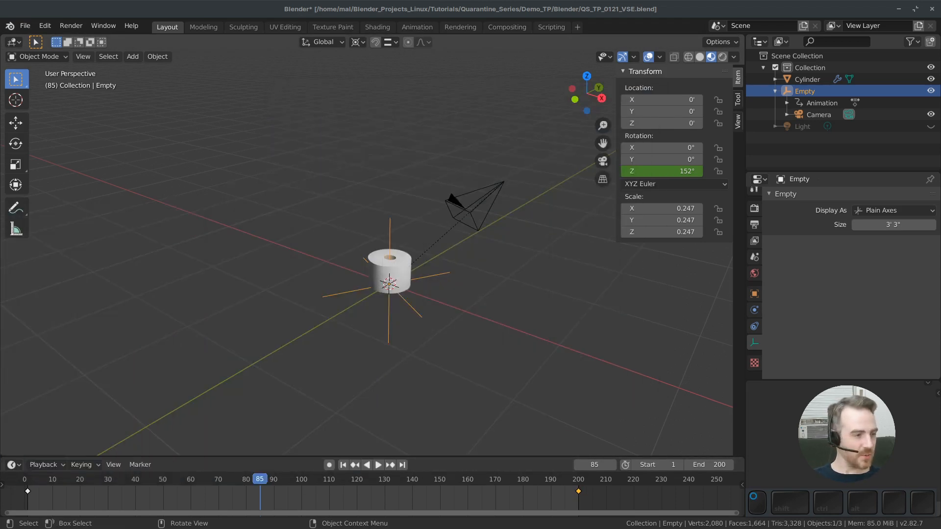
# - Add the Video Editing workspace to the Blender project
pyautogui.click(578, 29)
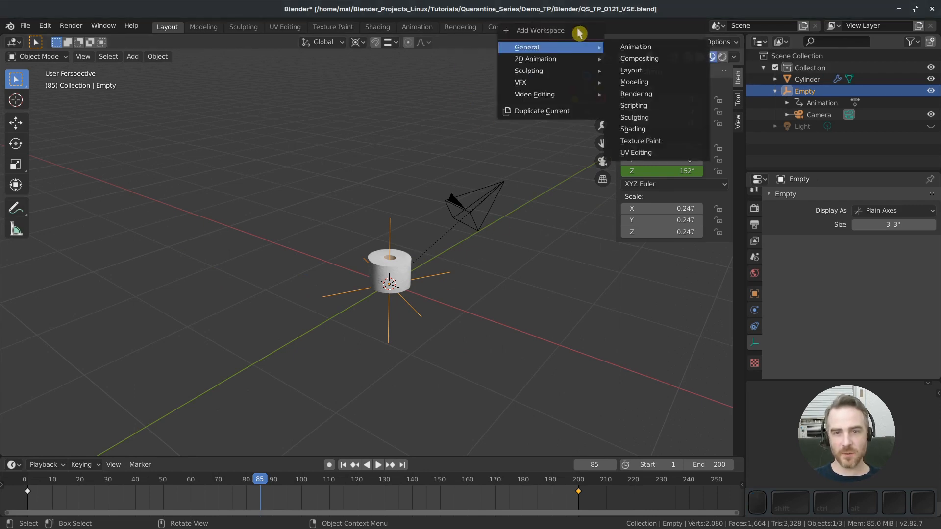
pyautogui.moveTo(536, 97)
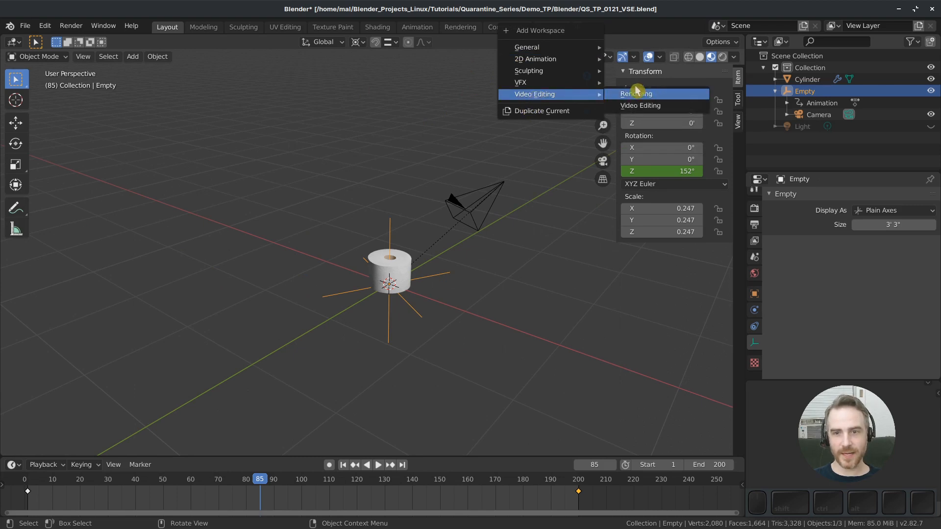
pyautogui.click(650, 112)
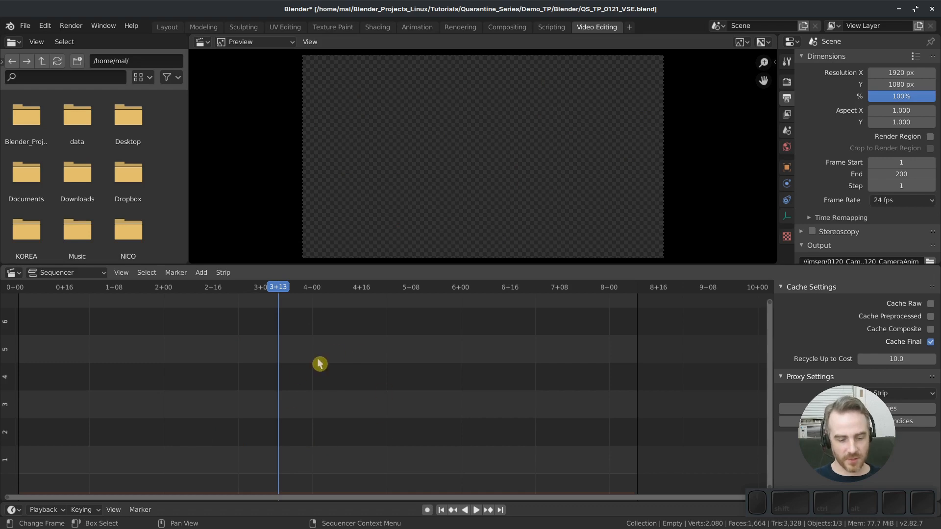
# - Add all the JPG frames in the 0120_CameraAnim folder, sorted by name, to the sequencer as one image sequence strip
pyautogui.hotkey('shift', 'a')
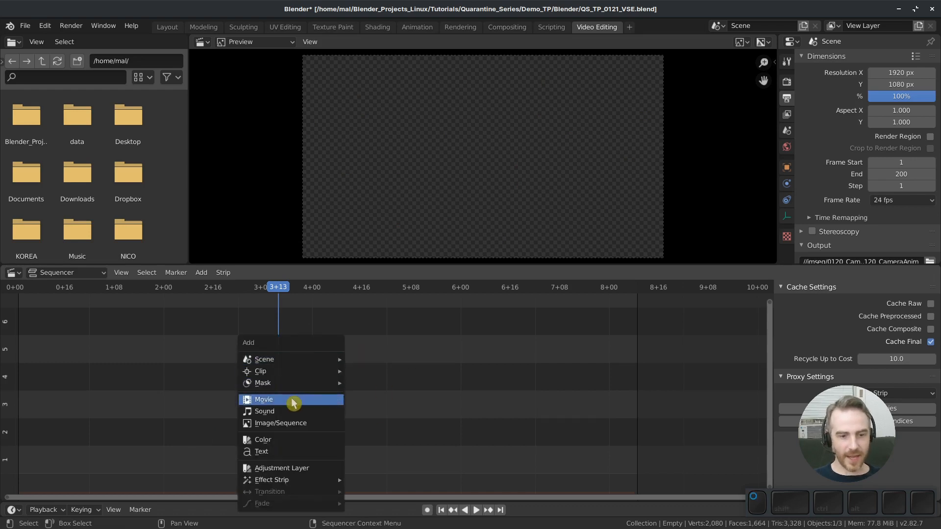
pyautogui.click(285, 425)
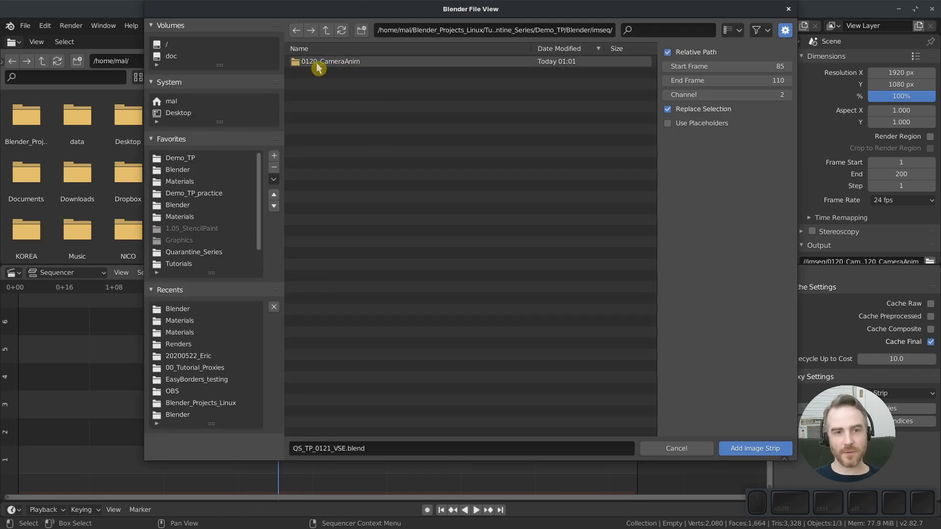
pyautogui.click(349, 67)
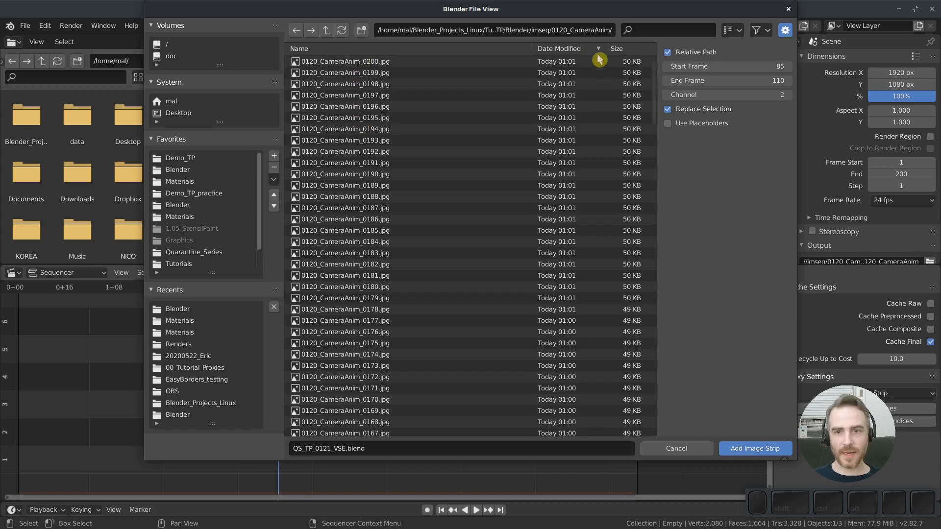
pyautogui.click(334, 51)
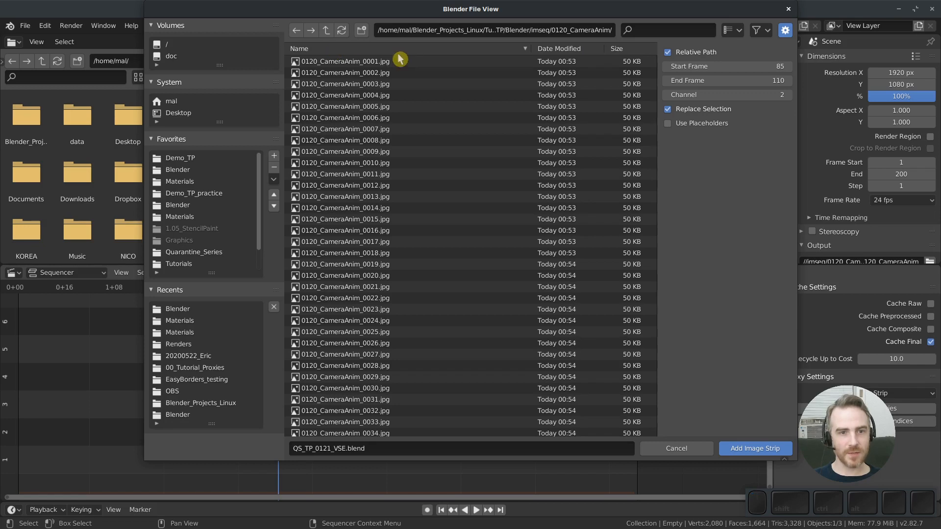
pyautogui.click(577, 49)
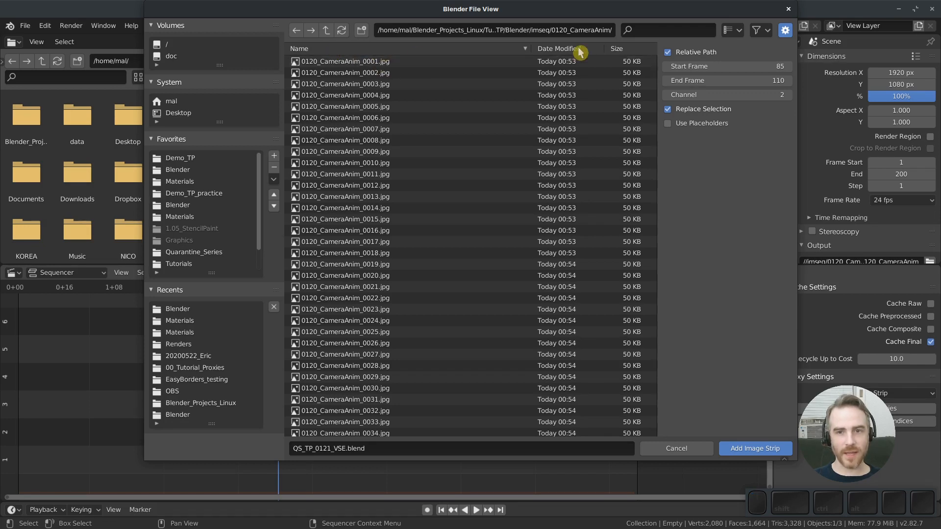
pyautogui.click(386, 51)
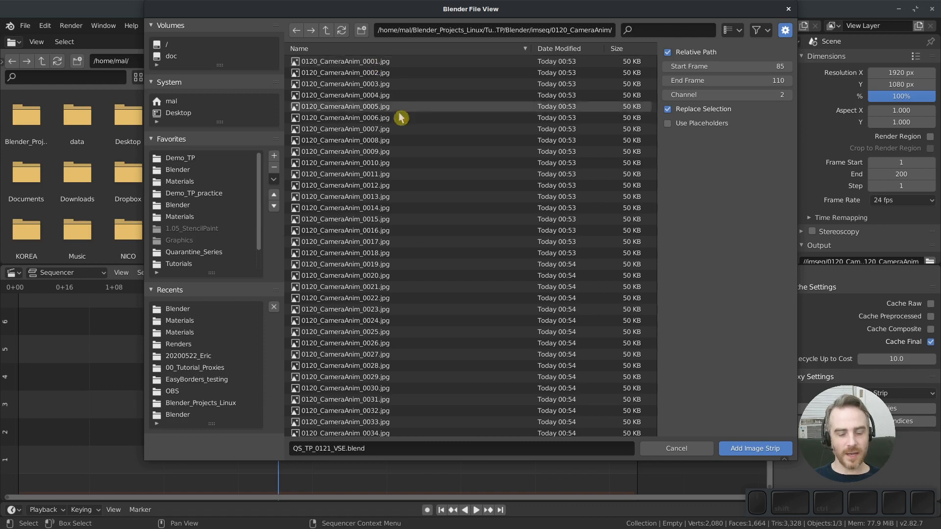
pyautogui.press('a')
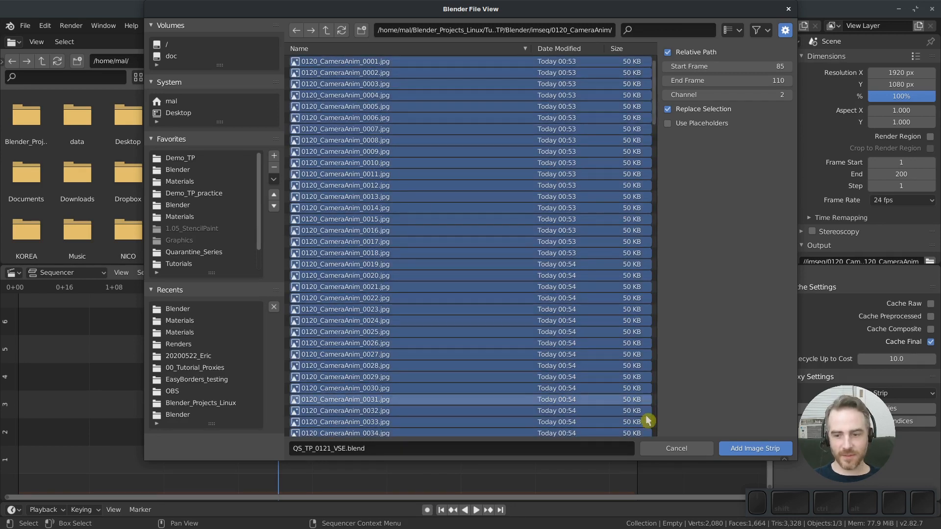
pyautogui.click(748, 450)
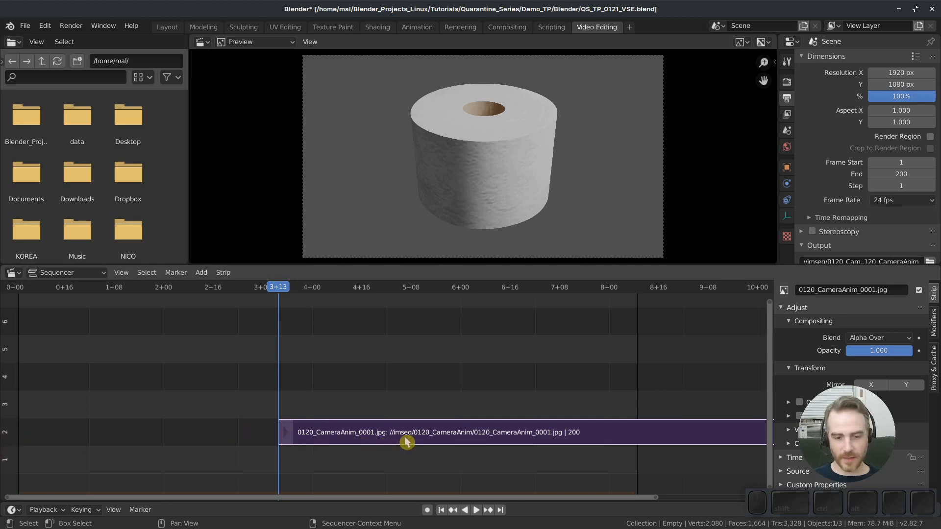
# - Move the image sequence strip vertically to channel 6 without shifting it in time
pyautogui.moveTo(401, 418); pyautogui.dragTo(392, 441)
pyautogui.hotkey('ctrl', 'z')
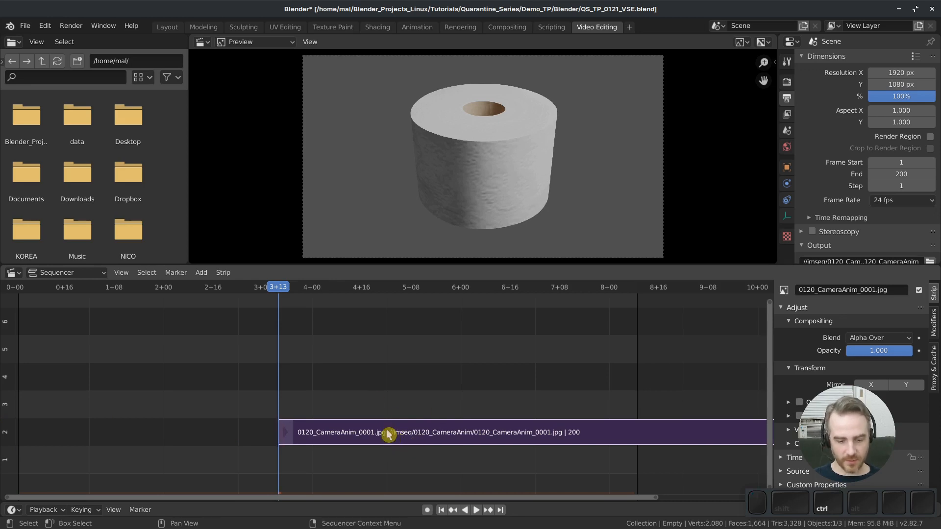
pyautogui.press('g')
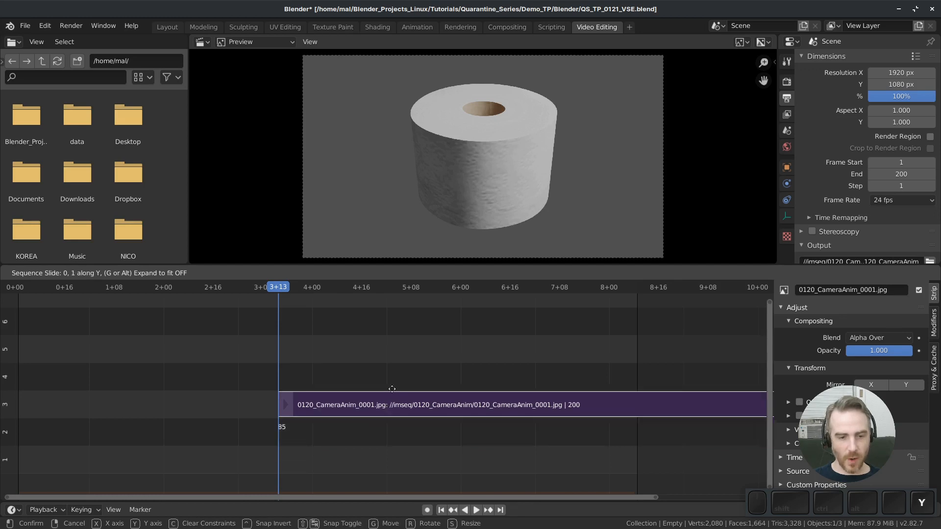
pyautogui.click(400, 321)
# - Go to frame 1 and snap the start of the image sequence strip to the current frame
pyautogui.moveTo(448, 370)
pyautogui.mouseDown(button='middle')
pyautogui.moveTo(443, 292)
pyautogui.moveTo(435, 489)
pyautogui.moveTo(433, 361)
pyautogui.mouseUp(button='middle')
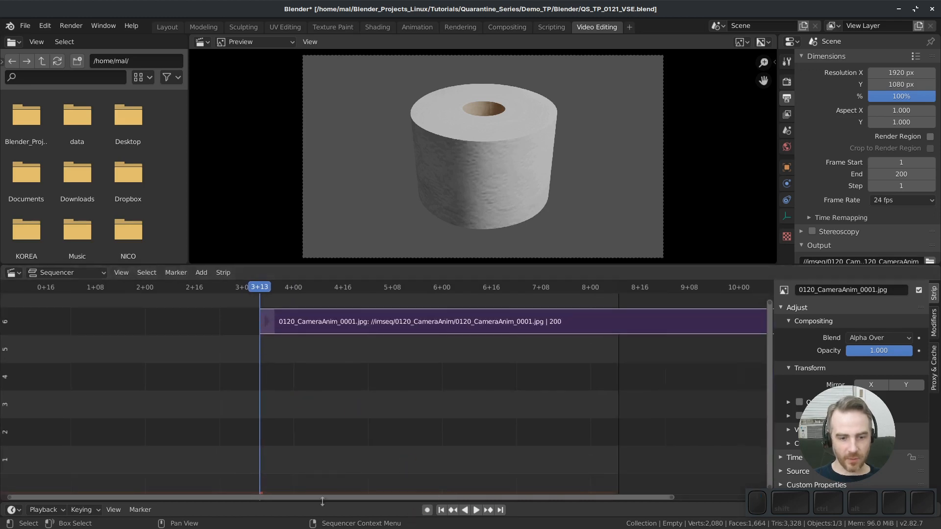
pyautogui.moveTo(368, 472); pyautogui.dragTo(387, 402, button='middle')
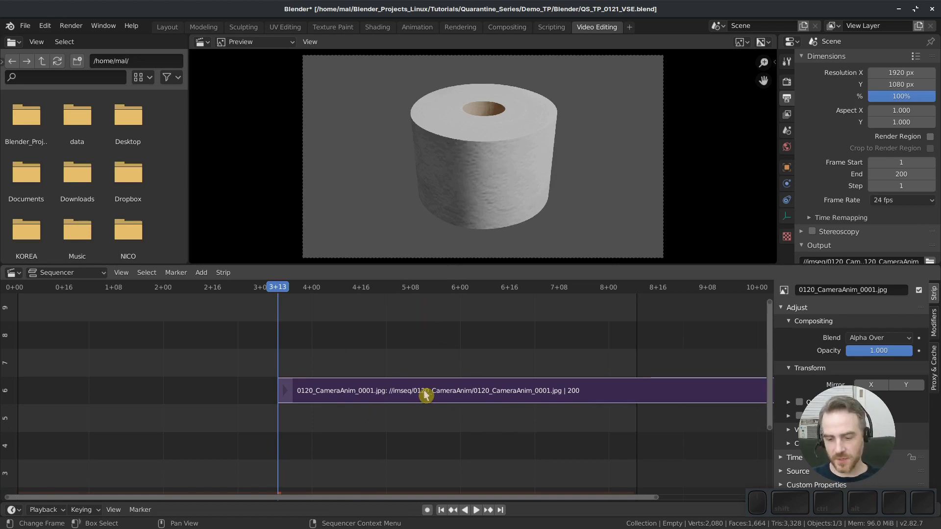
pyautogui.press('Home')
pyautogui.scroll(-1, 448, 410)
pyautogui.scroll(-1, 448, 410)
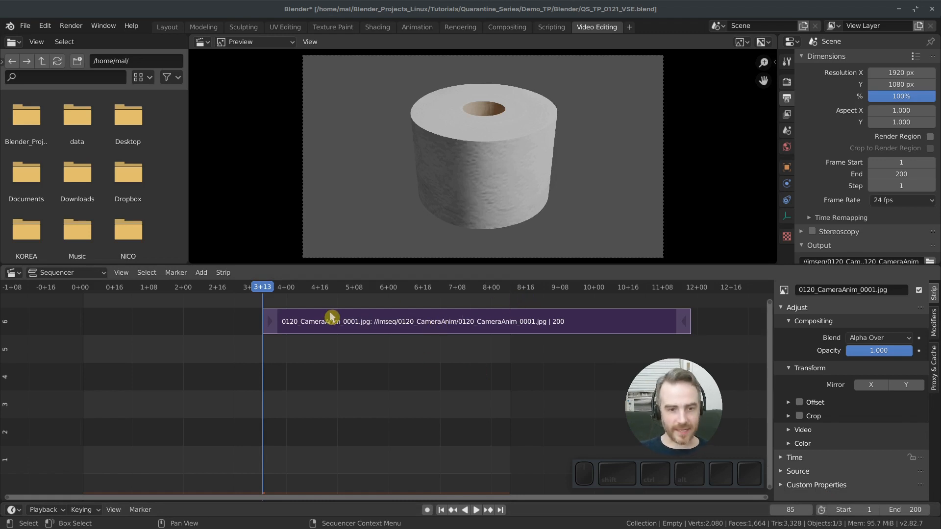
pyautogui.hotkey('shift', 'Left')
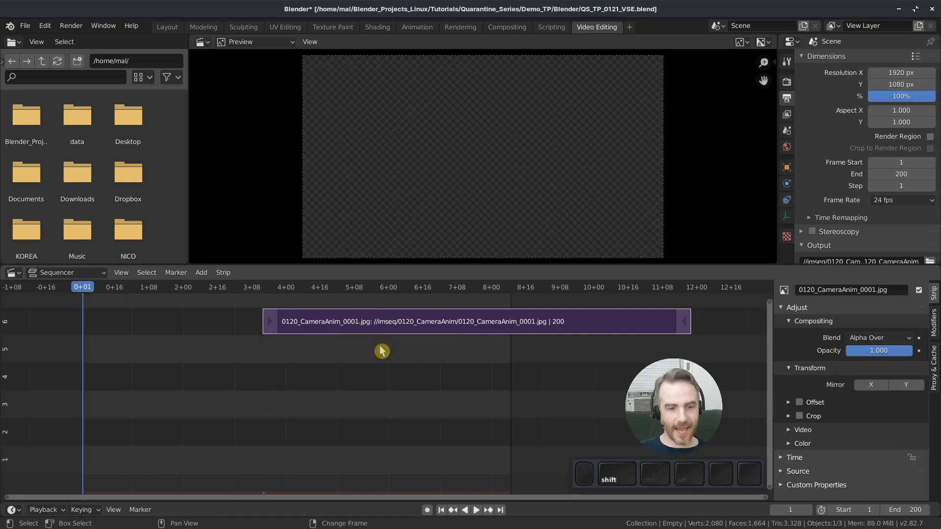
pyautogui.hotkey('shift', 's')
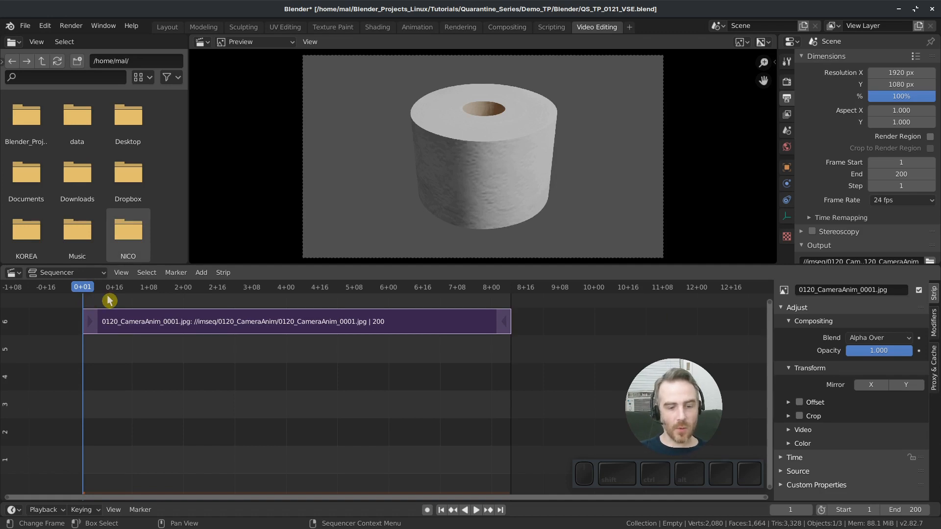
# - Preview the image sequence by stepping frame by frame to frame 8 and scrubbing the playhead on to frame 91
pyautogui.press('Right')
pyautogui.press('Right')
pyautogui.press('Right')
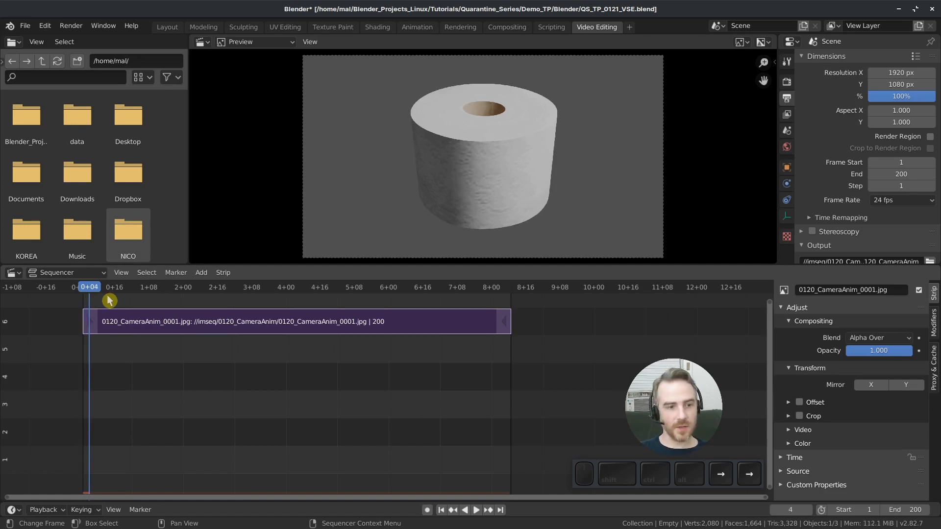
pyautogui.press('Right')
pyautogui.press('Right')
pyautogui.press('Right')
pyautogui.press('Right')
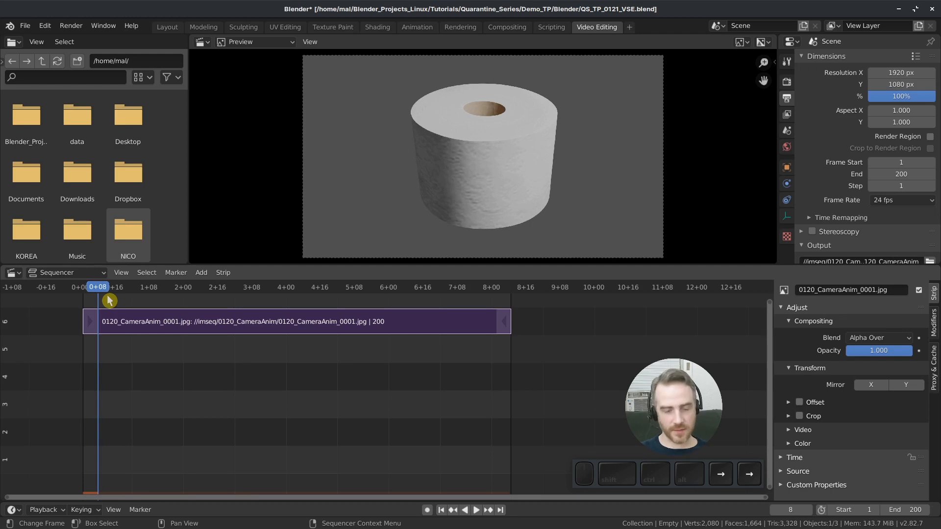
pyautogui.moveTo(161, 290); pyautogui.dragTo(184, 290)
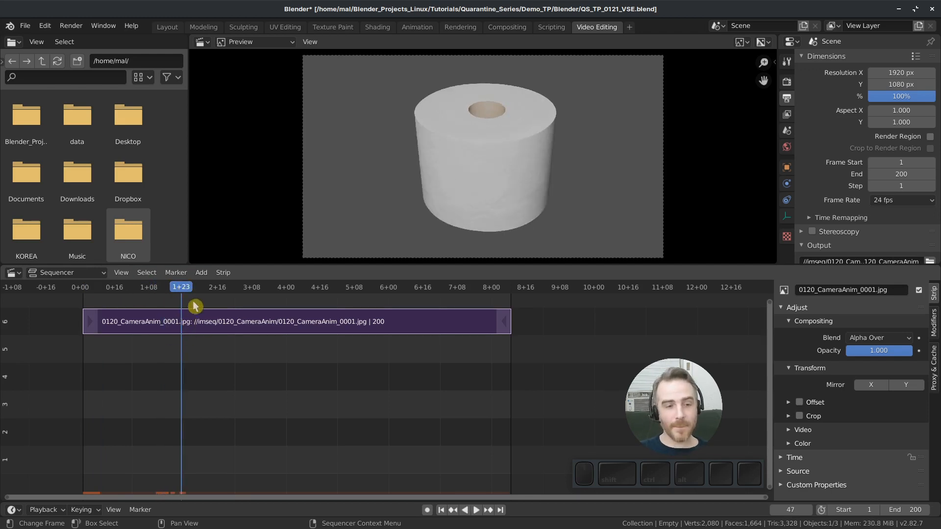
pyautogui.press('space')
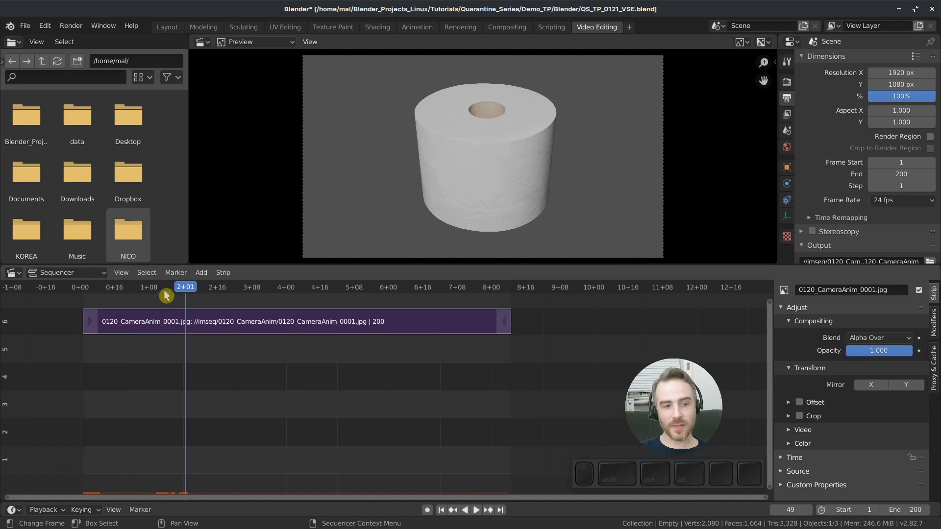
pyautogui.moveTo(188, 293); pyautogui.dragTo(278, 316)
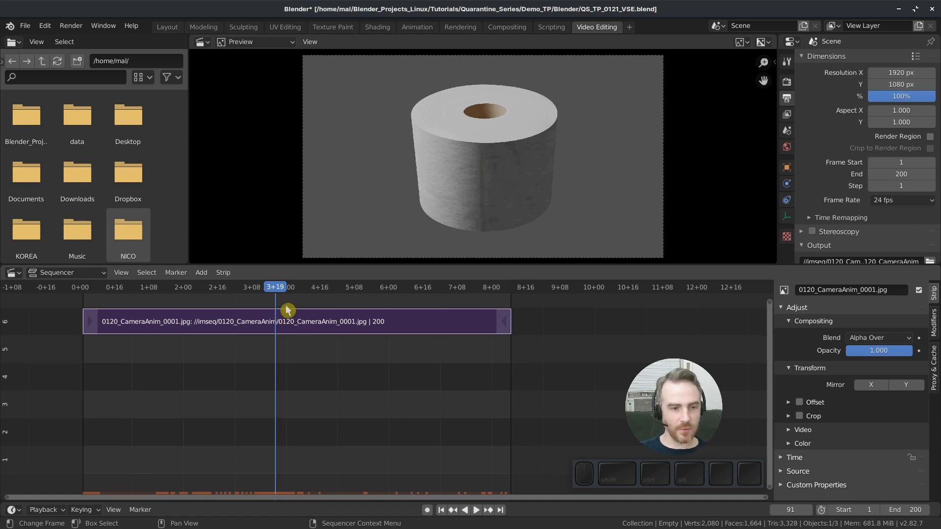
# - Show frame numbers instead of seconds in the sequencer and enlarge the timeline editor below it
pyautogui.click(121, 273)
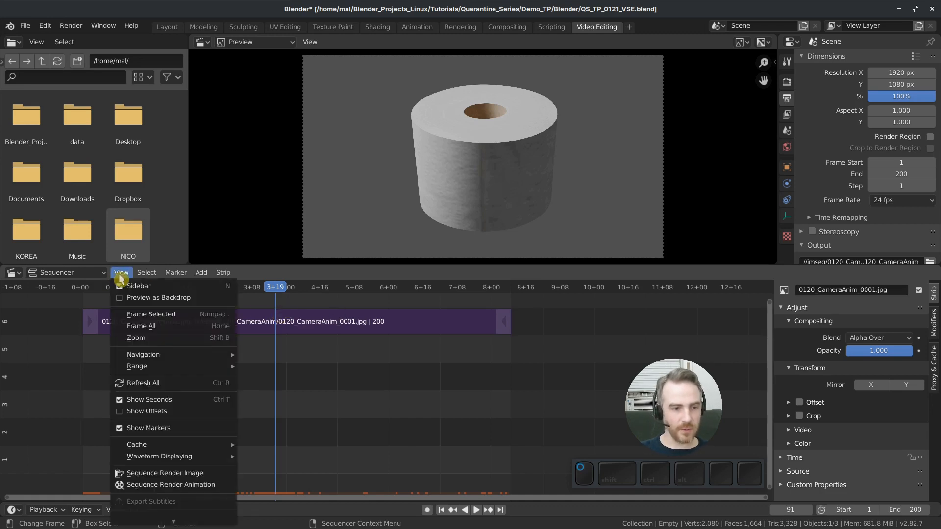
pyautogui.click(119, 403)
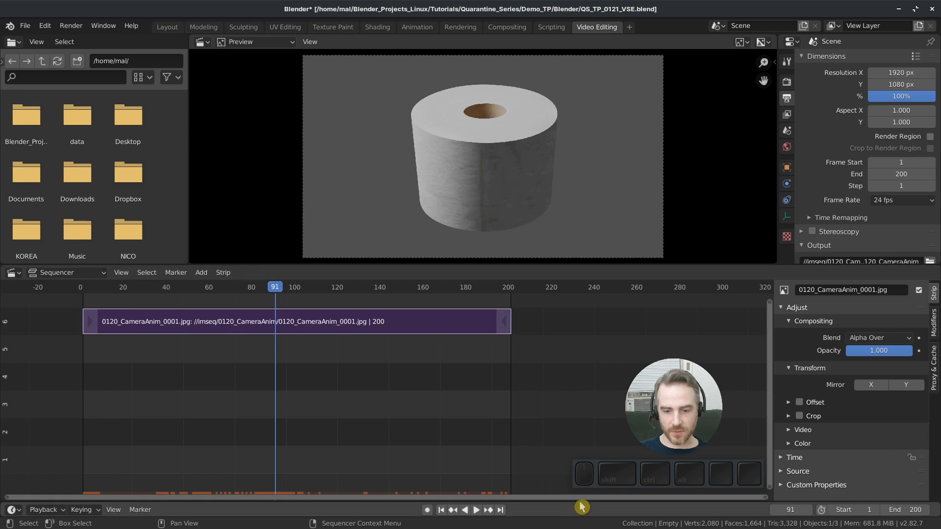
pyautogui.moveTo(557, 501); pyautogui.dragTo(555, 471)
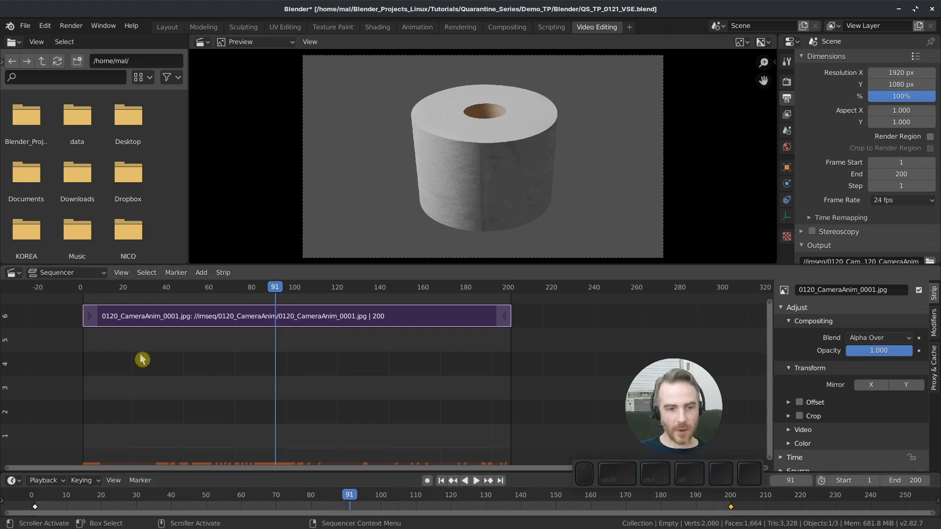
# - Switch the sequencer's time ruler back to seconds
pyautogui.click(120, 272)
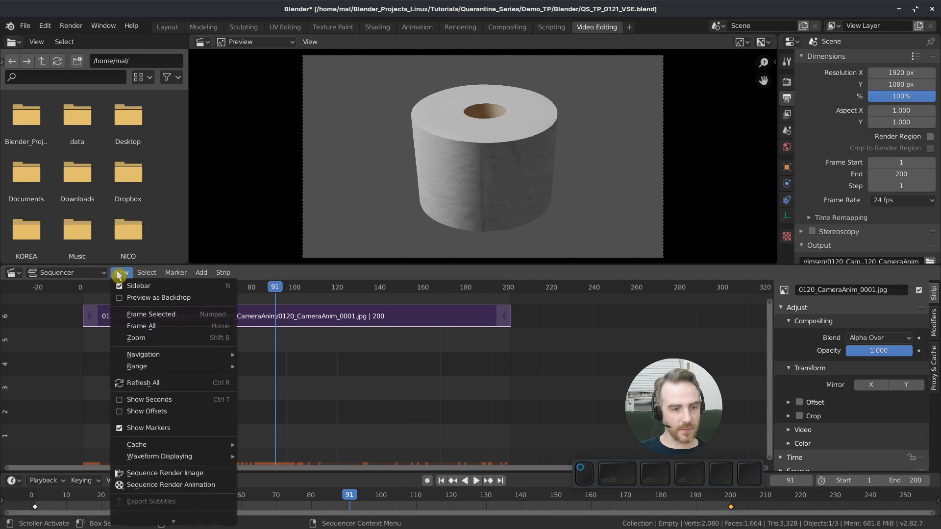
pyautogui.click(121, 401)
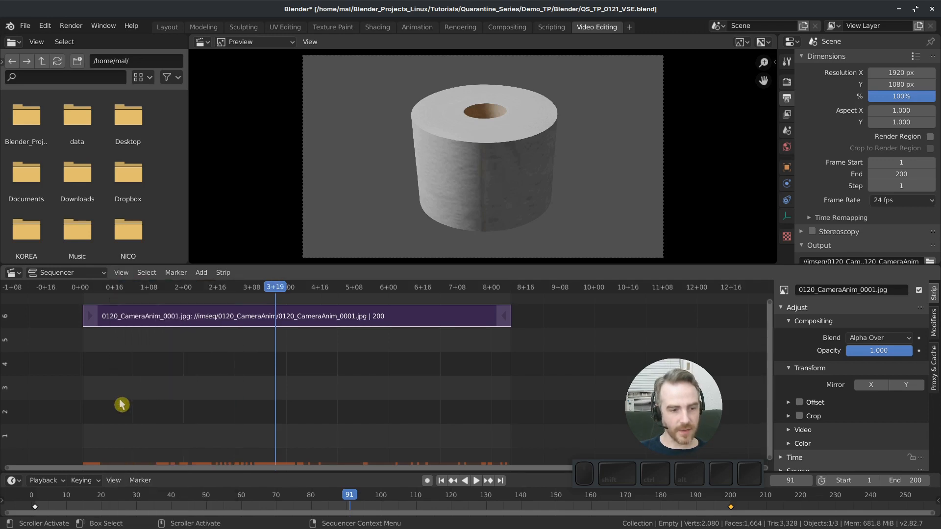
# - Toggle the sequencer's time ruler to frame numbers and back to seconds
pyautogui.click(122, 273)
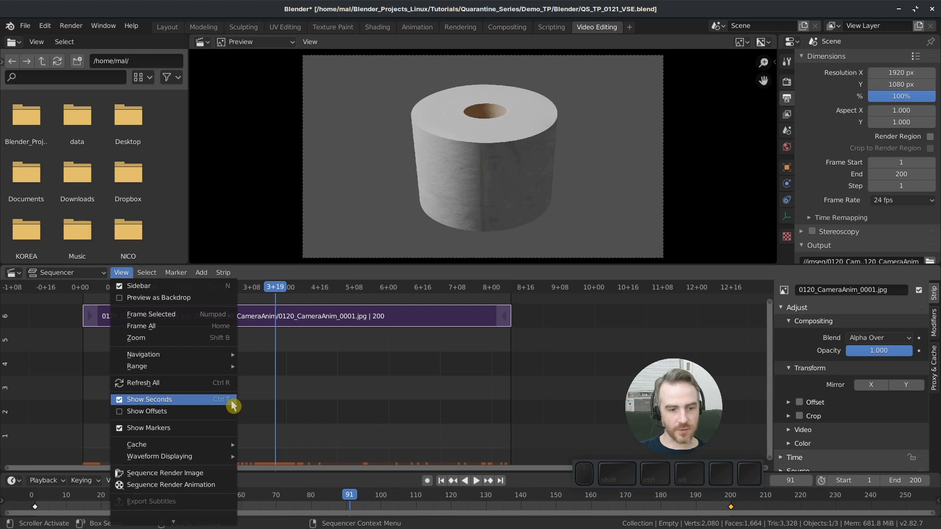
pyautogui.hotkey('ctrl', 't')
pyautogui.hotkey('ctrl', 't')
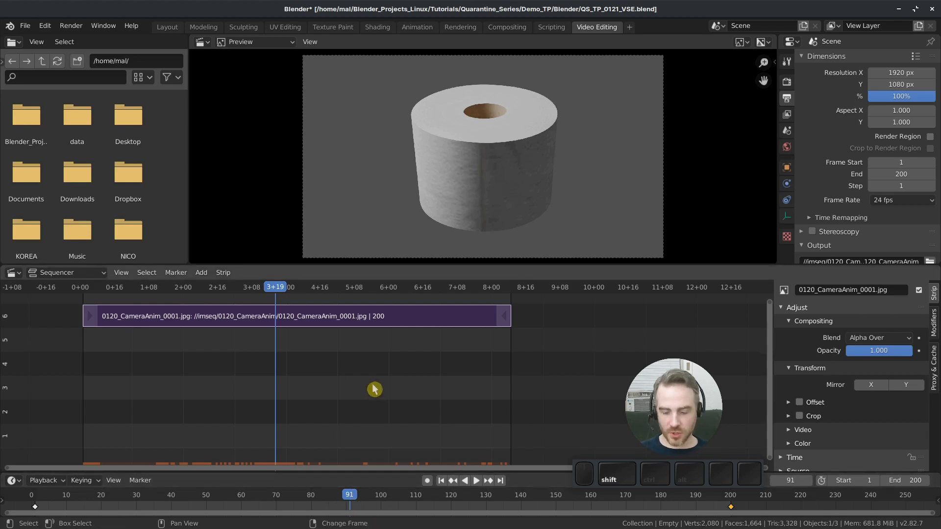
# - Go to the first frame, play the image sequence through in the preview to cache it, and stop playback
pyautogui.hotkey('shift', 'Left')
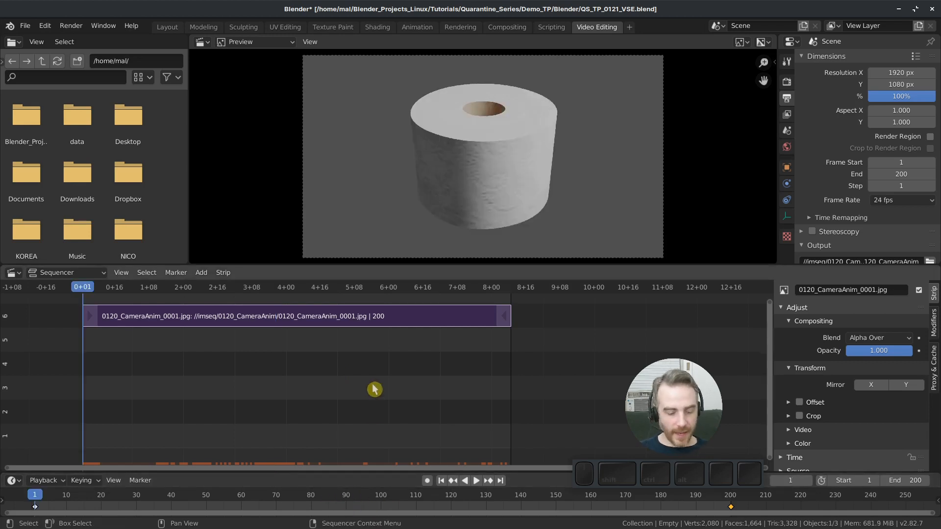
pyautogui.press('space')
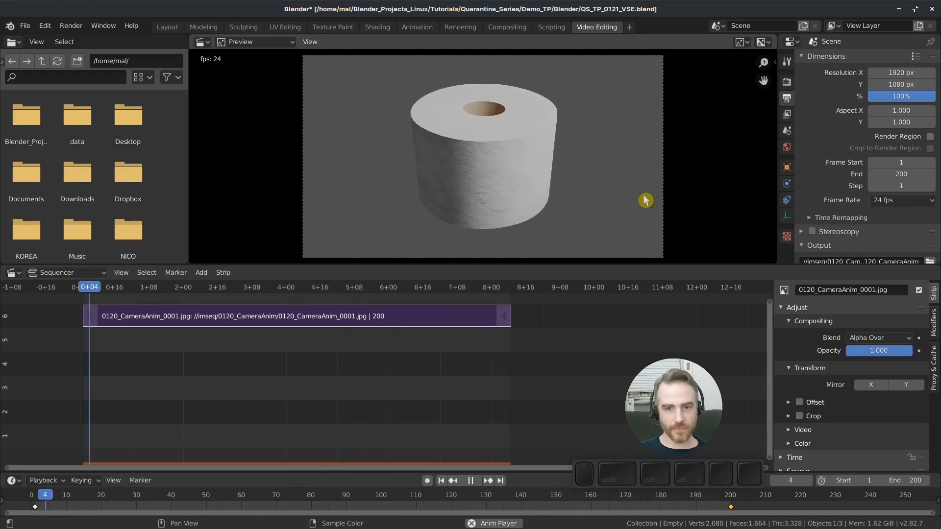
pyautogui.press('space')
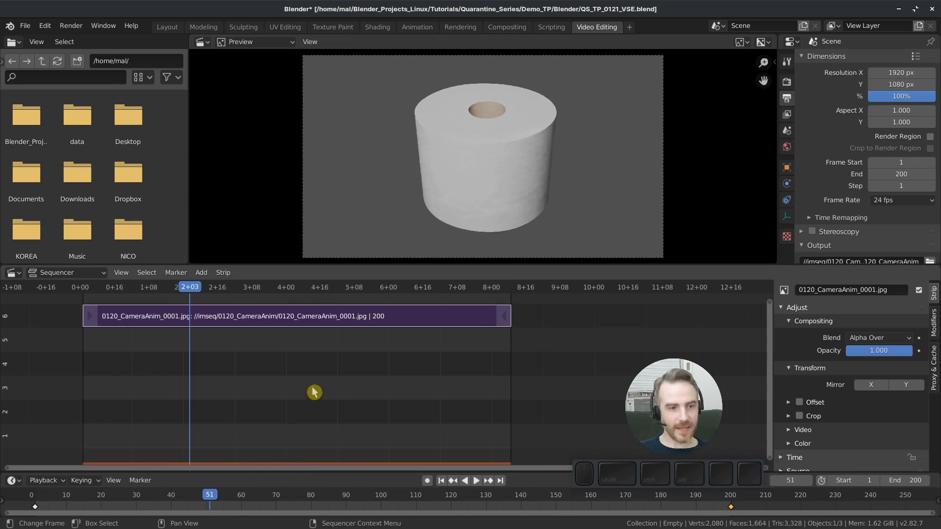
# - Make sure Cache Final is enabled in the sequencer's cache settings
pyautogui.click(121, 273)
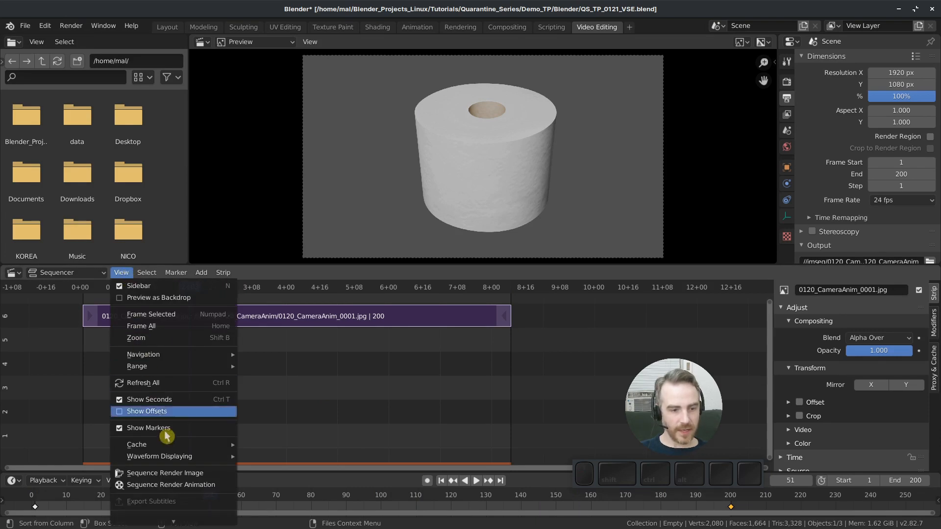
pyautogui.moveTo(164, 446)
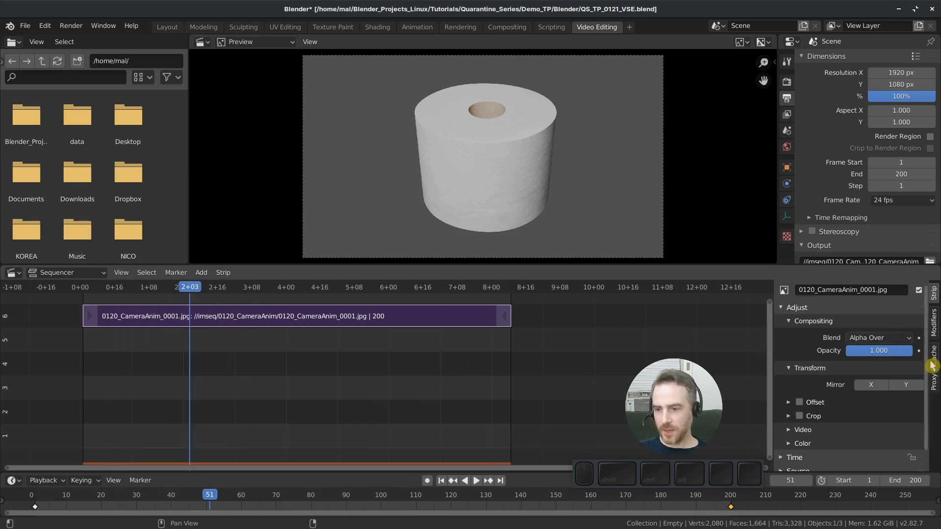
pyautogui.click(934, 367)
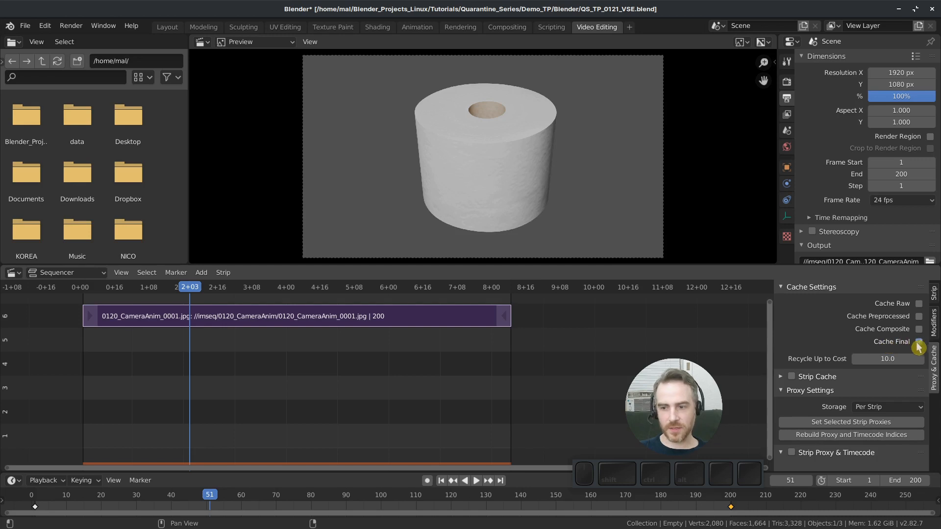
pyautogui.click(919, 342)
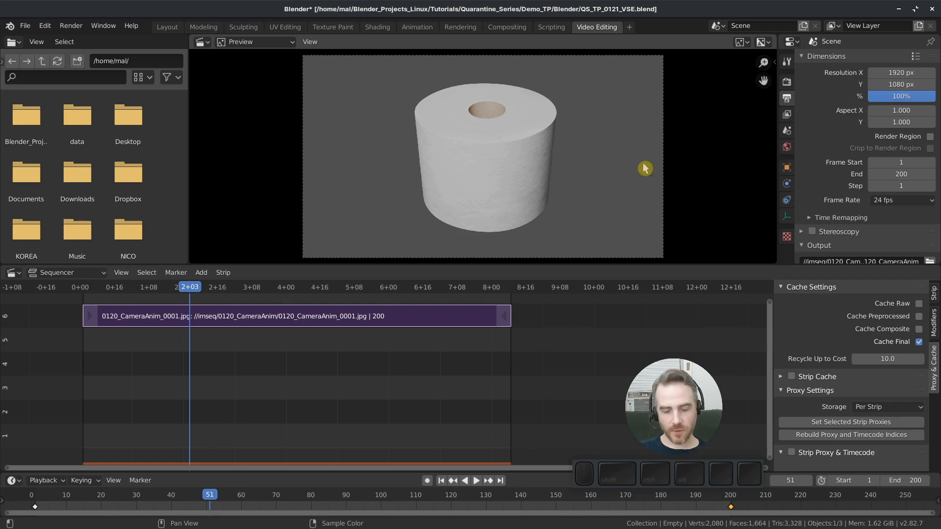
# - Check the preview's view settings, including the Prefetch frames option, and hide them again
pyautogui.press('n')
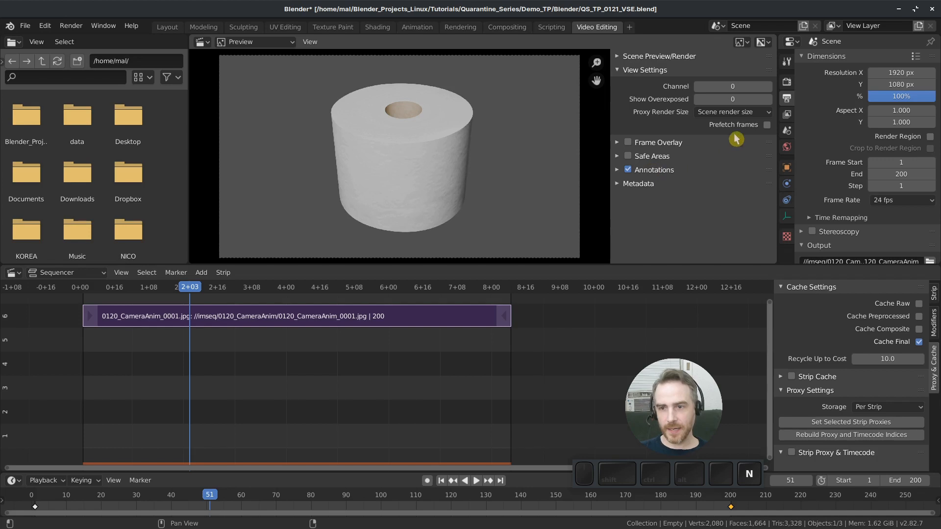
pyautogui.click(648, 73)
pyautogui.click(648, 73)
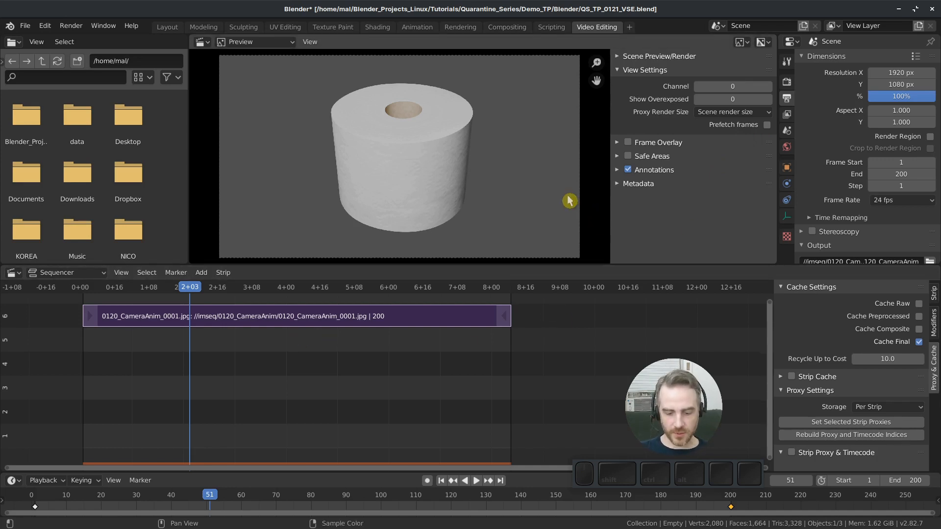
pyautogui.press('n')
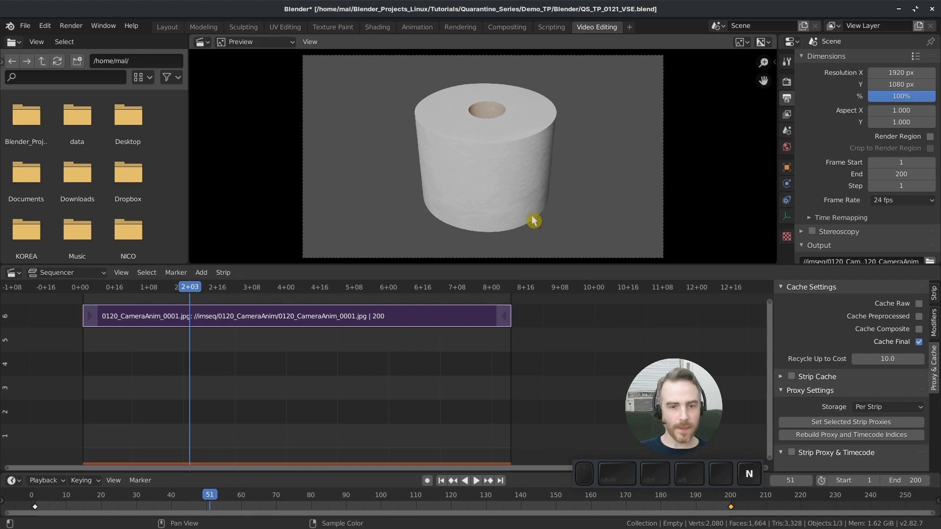
# - Play the cached image sequence strip past its loop point and stop playback
pyautogui.moveTo(162, 336); pyautogui.dragTo(217, 378, button='middle')
pyautogui.scroll(3, 316, 398)
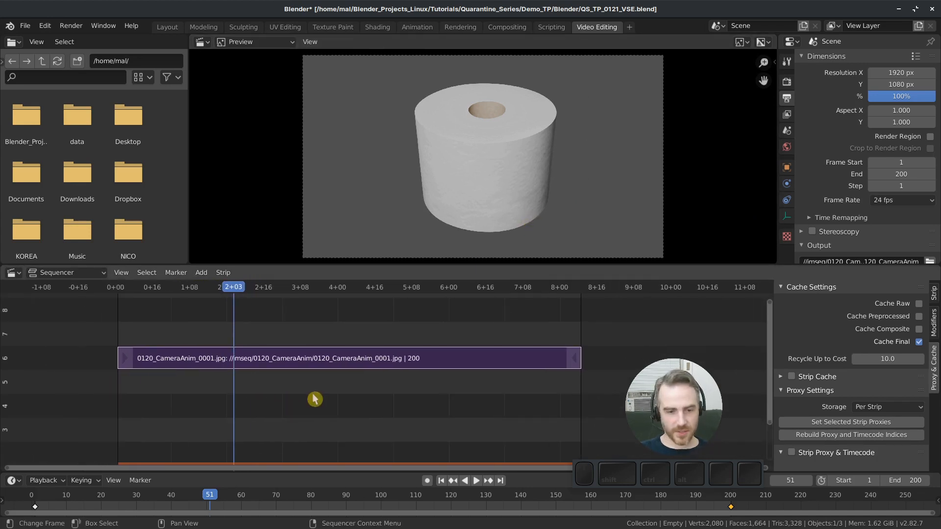
pyautogui.moveTo(318, 393); pyautogui.dragTo(318, 392, button='middle')
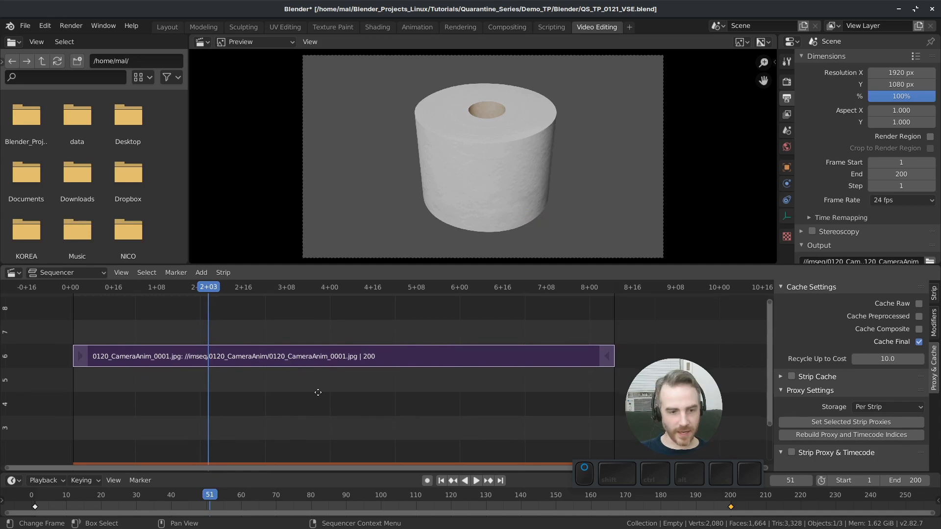
pyautogui.press('space')
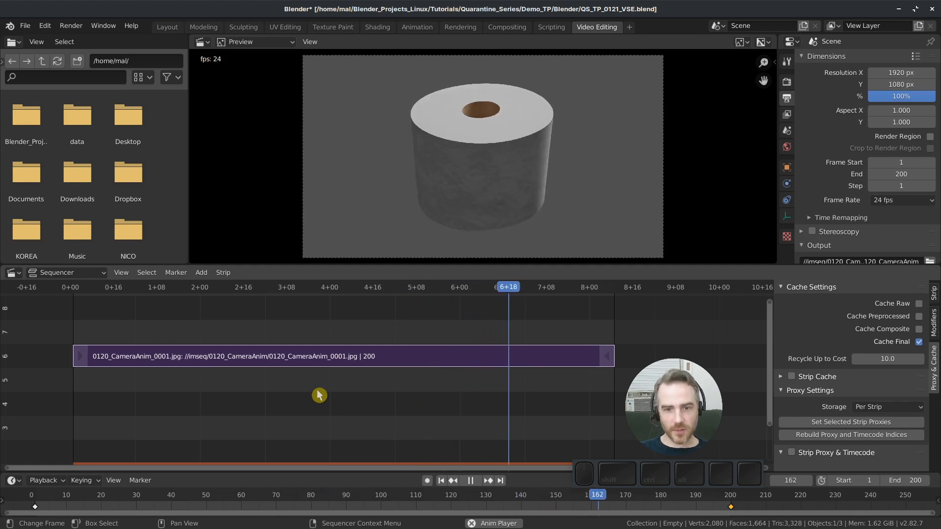
pyautogui.press('space')
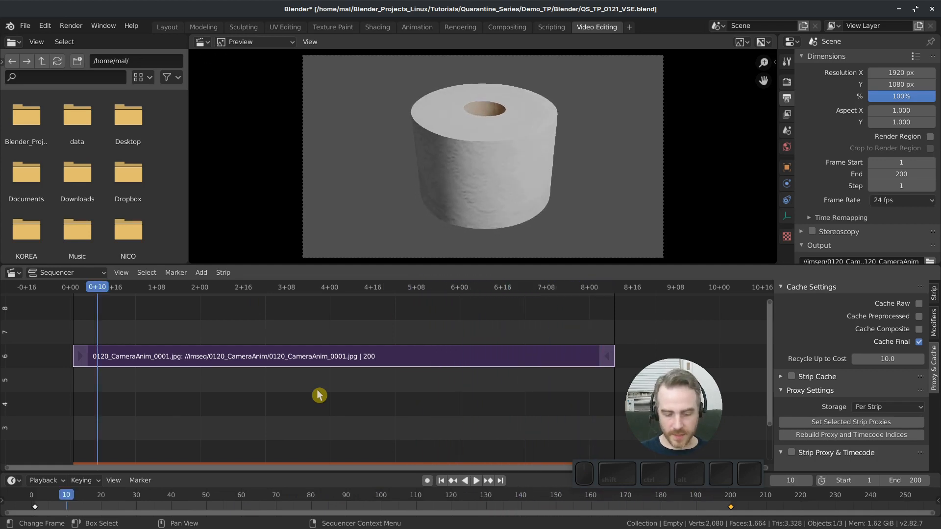
# - Add YTaudio_MaxMcFerren_Compressor_Works_Twang.mp3 as a sound strip starting at frame 1
pyautogui.hotkey('shift', 'Left')
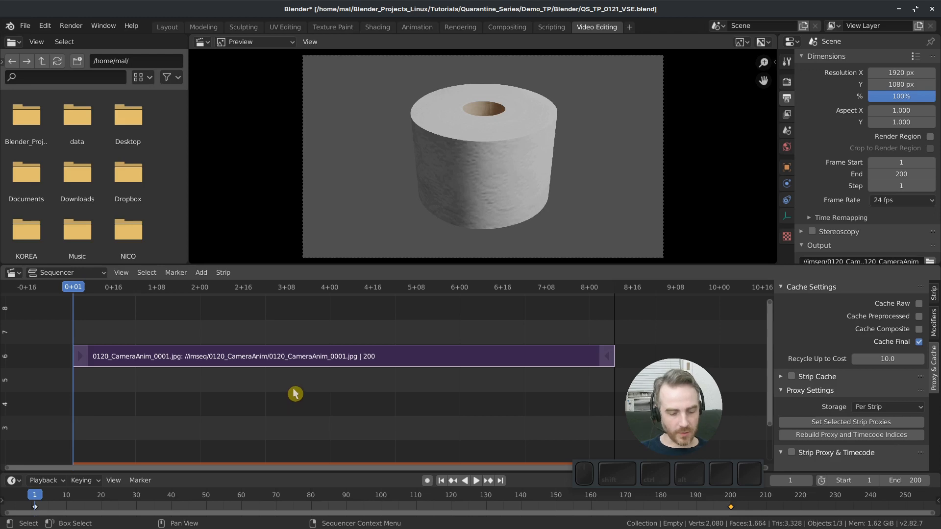
pyautogui.rightClick(286, 400)
pyautogui.click(210, 277)
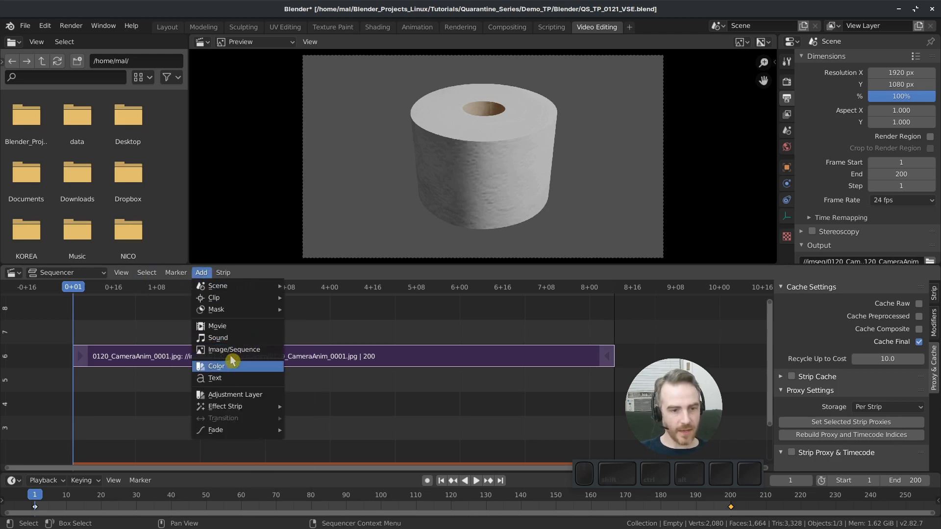
pyautogui.click(226, 339)
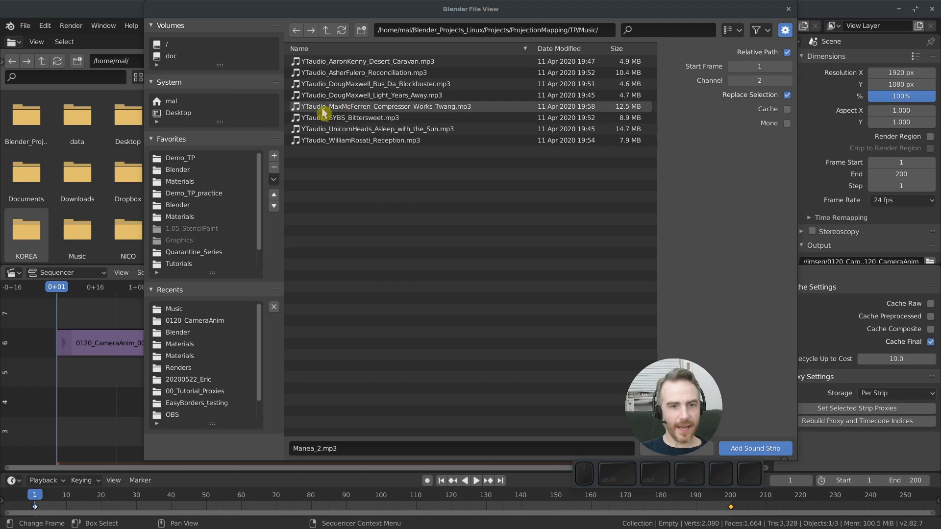
pyautogui.click(367, 109)
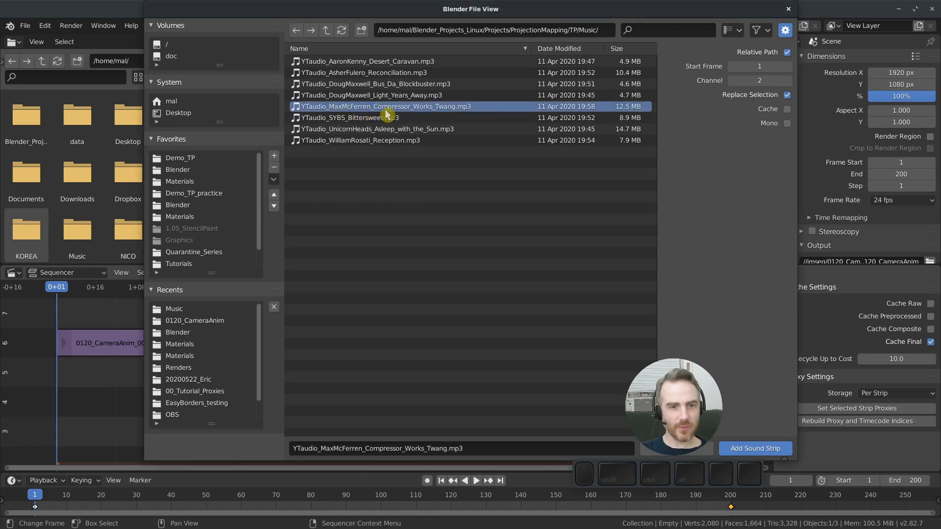
pyautogui.doubleClick(429, 111)
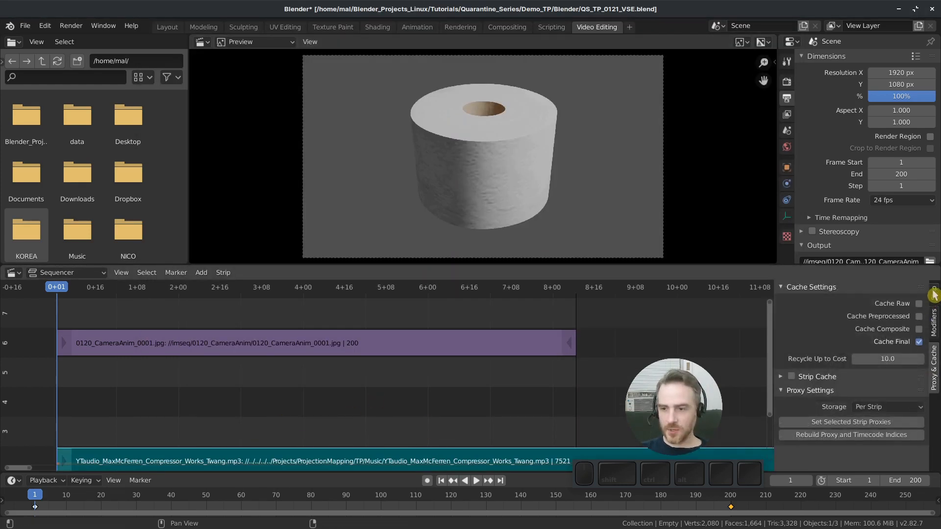
# - Display the waveform on the sound strip and set the sequencer's waveform display to Waveforms On for all strips
pyautogui.click(932, 293)
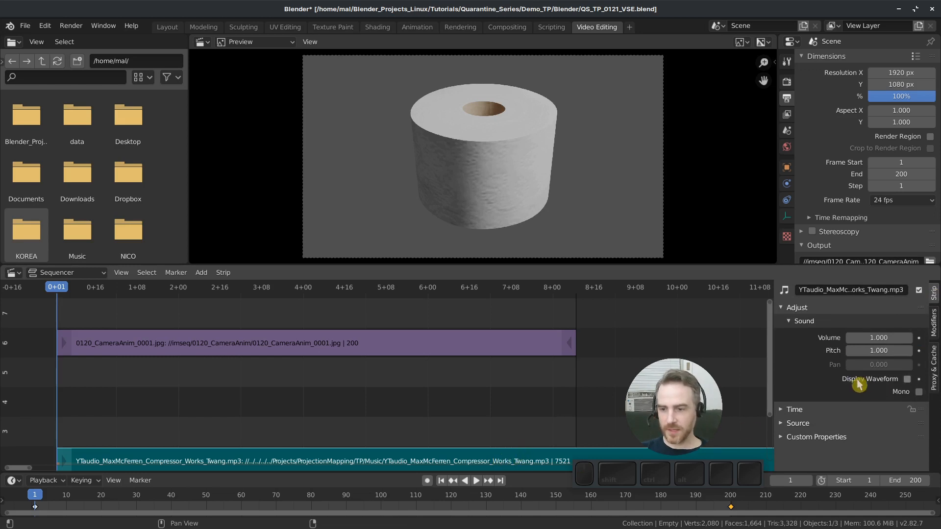
pyautogui.click(907, 379)
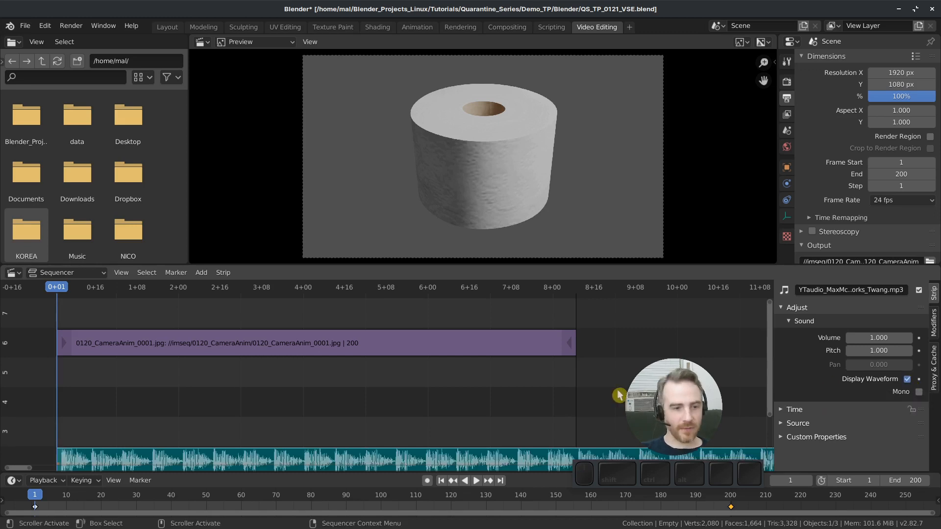
pyautogui.click(176, 274)
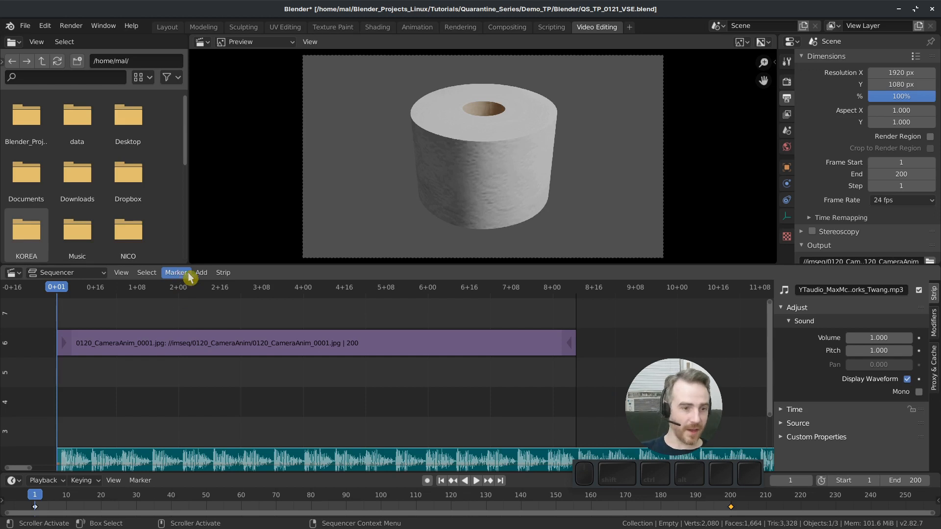
pyautogui.click(123, 273)
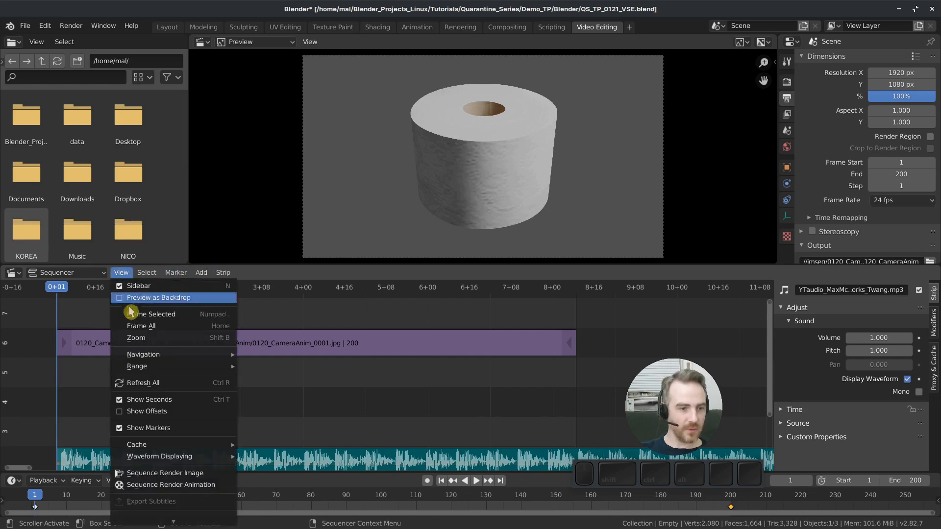
pyautogui.moveTo(163, 457)
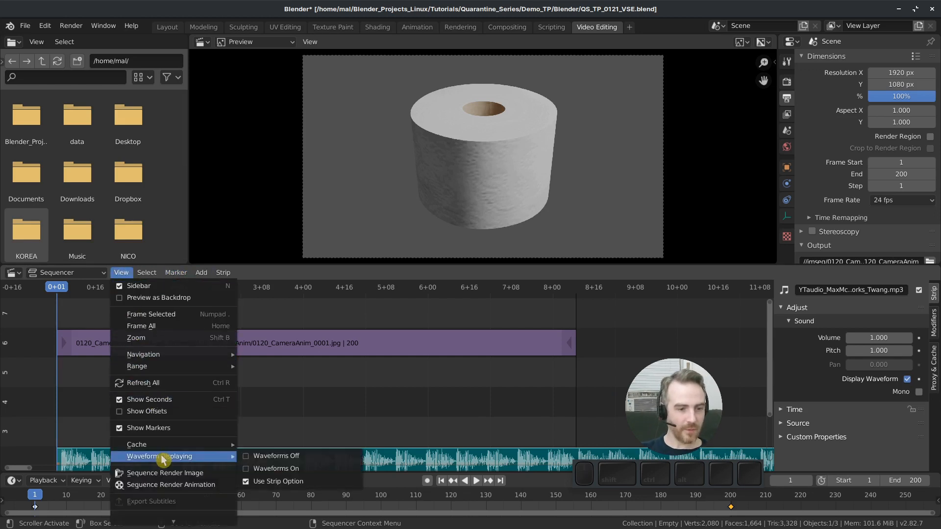
pyautogui.click(249, 472)
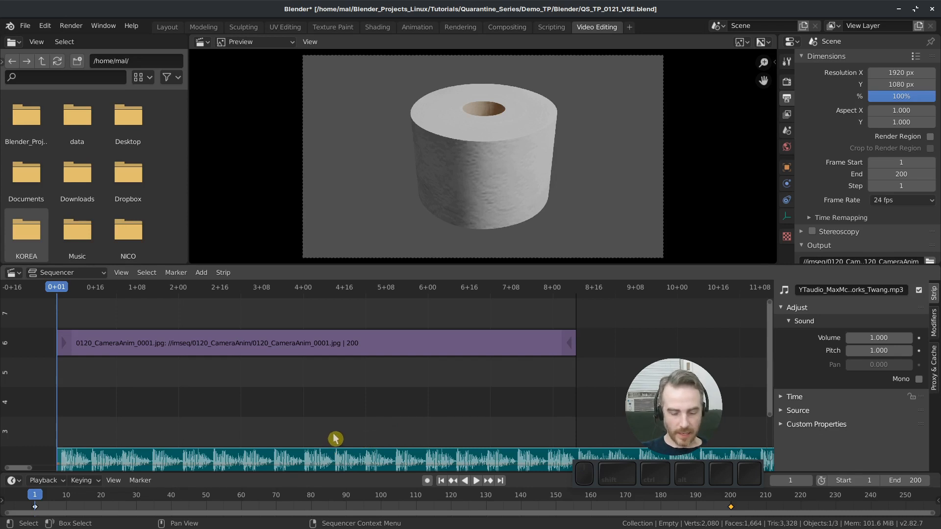
# - Move the sound strip vertically to channel 5, directly below the image sequence strip
pyautogui.press('g')
pyautogui.press('y')
pyautogui.click(325, 355)
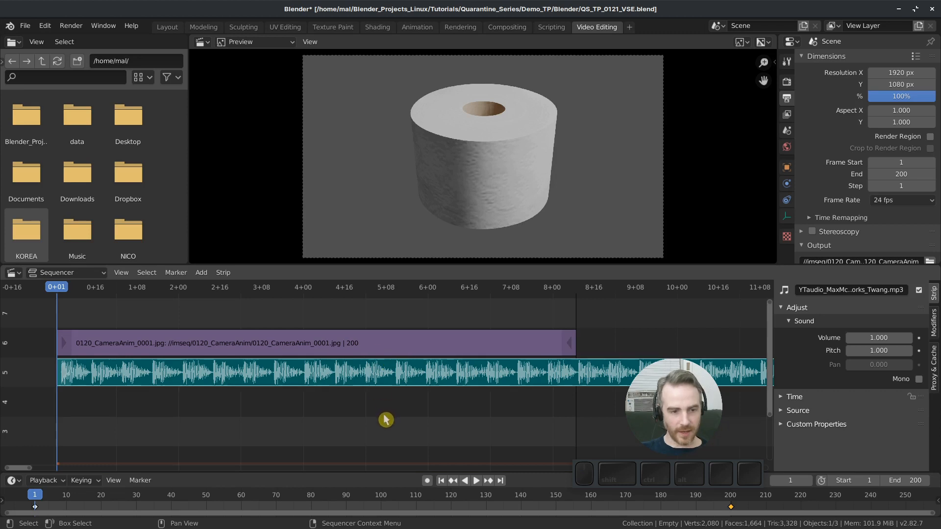
# - Play the image sequence together with the music, pausing and resuming playback
pyautogui.press('space')
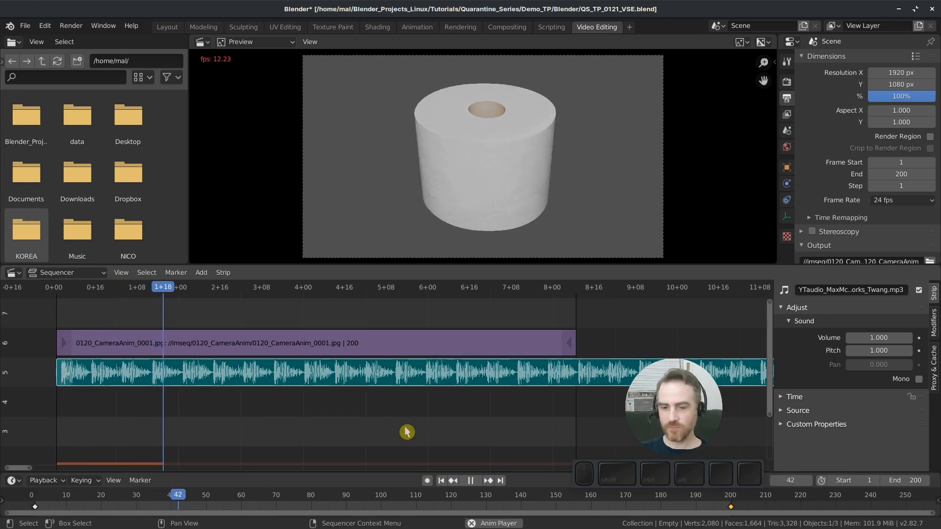
pyautogui.press('space')
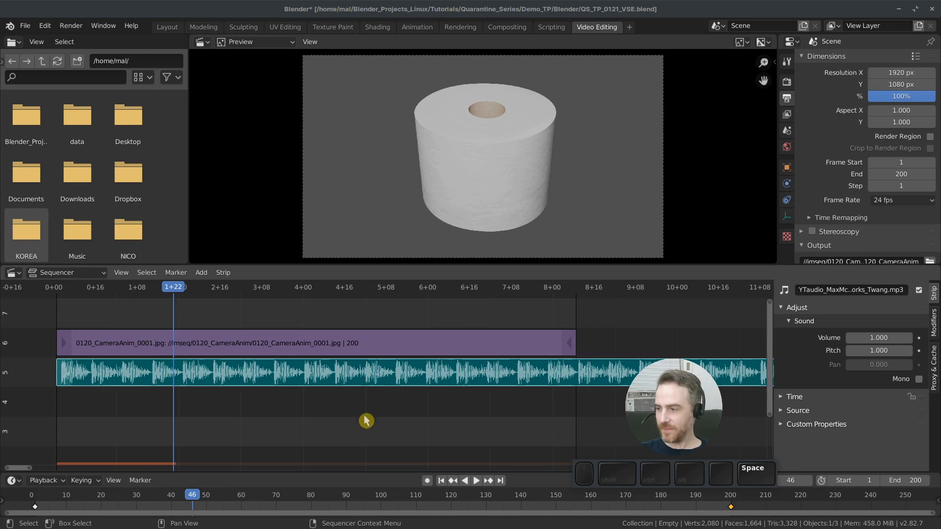
pyautogui.press('space')
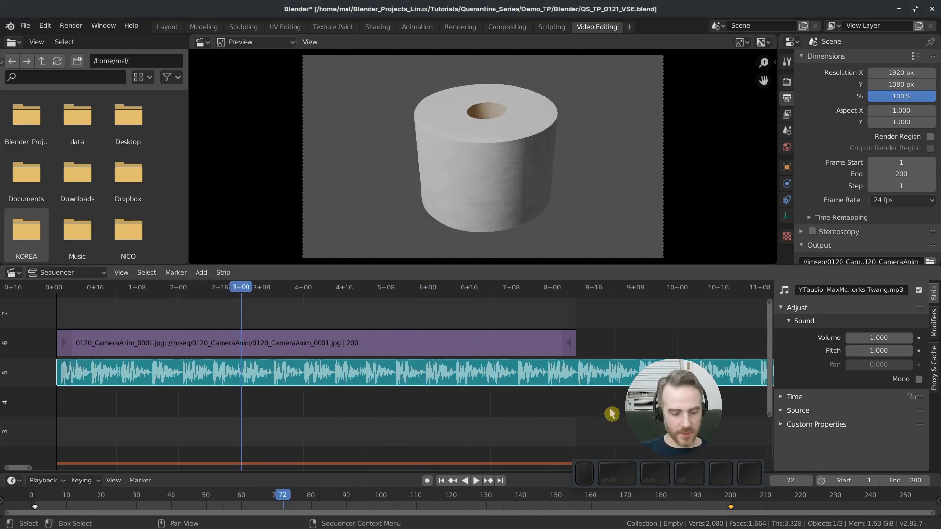
# - Place the playhead at 01:10+01 and set the scene's end frame there, at 1681
pyautogui.keyDown('ctrl'); pyautogui.moveTo(608, 411); pyautogui.dragTo(502, 360, button='middle'); pyautogui.keyUp('ctrl')
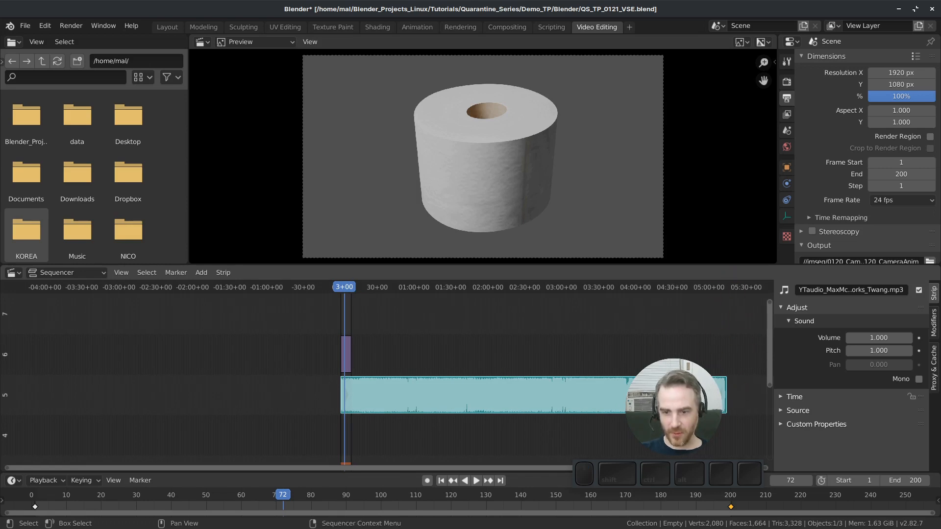
pyautogui.moveTo(399, 383)
pyautogui.keyDown('ctrl'); pyautogui.mouseDown(button='middle')
pyautogui.moveTo(461, 376)
pyautogui.moveTo(409, 374)
pyautogui.mouseUp(button='middle'); pyautogui.keyUp('ctrl')
pyautogui.keyDown('ctrl'); pyautogui.moveTo(409, 375); pyautogui.dragTo(457, 396, button='middle'); pyautogui.keyUp('ctrl')
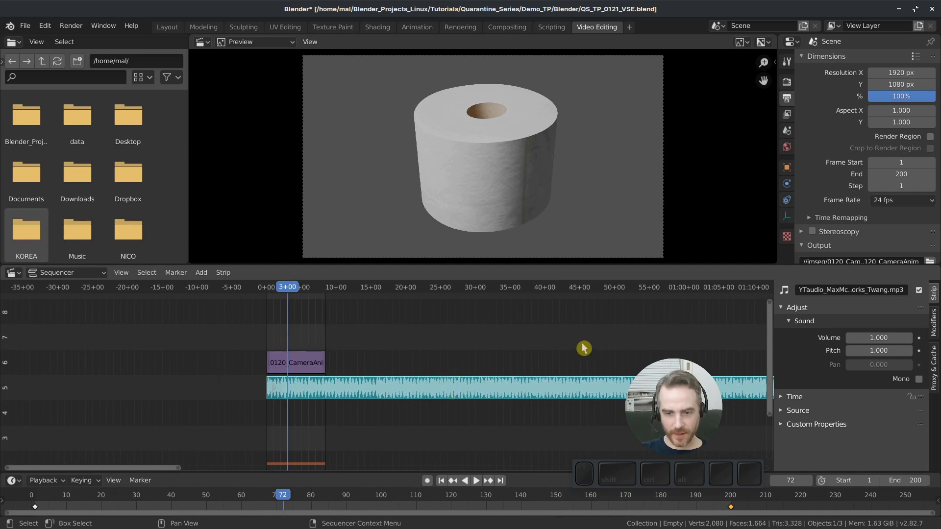
pyautogui.click(755, 288)
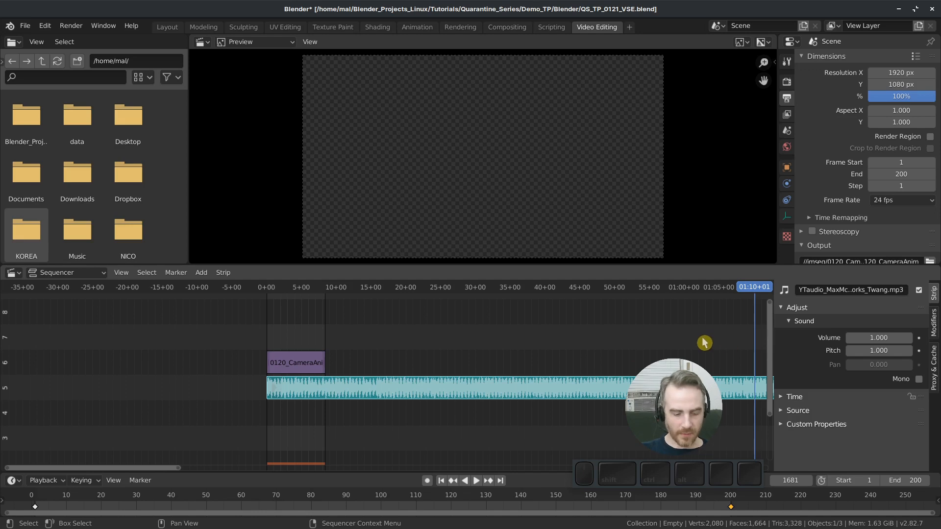
pyautogui.hotkey('ctrl', 'End')
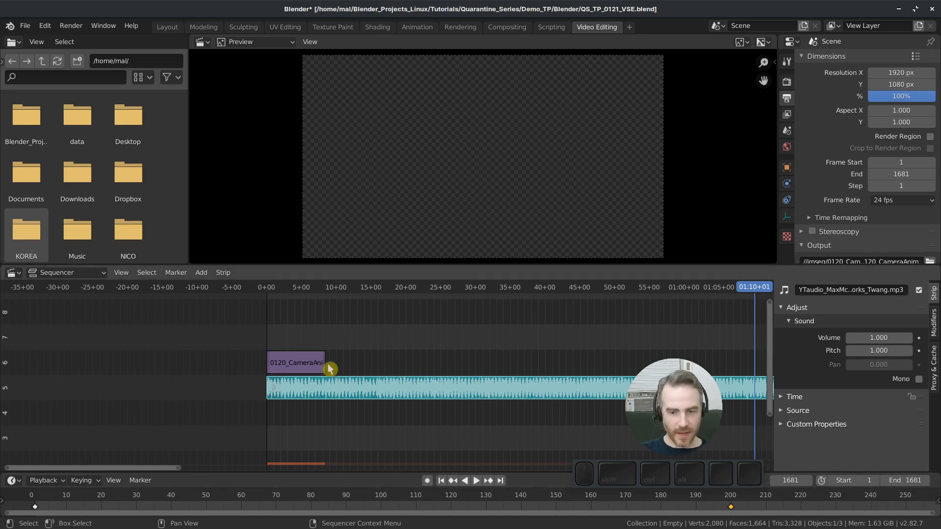
# - Duplicate the image sequence strip on channel 6 and place the copy directly after the original
pyautogui.click(301, 363)
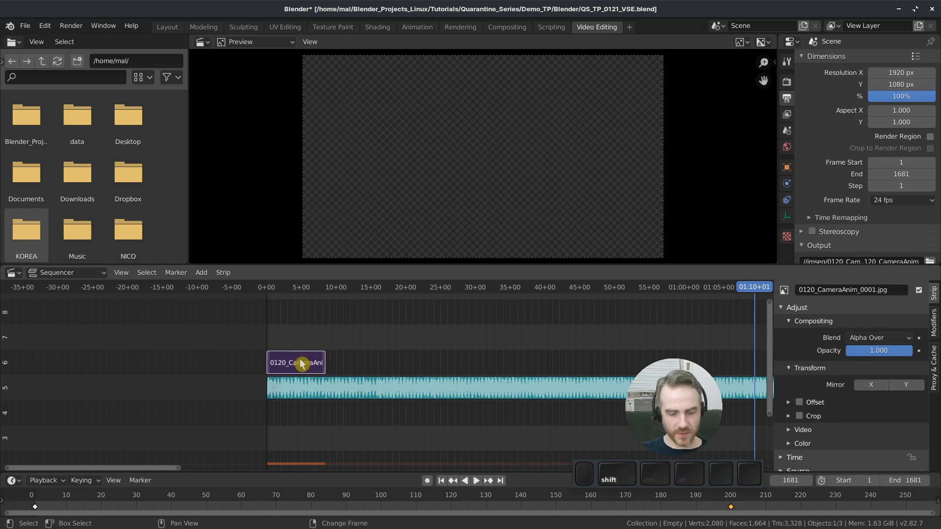
pyautogui.hotkey('shift', 'd')
pyautogui.click(325, 366)
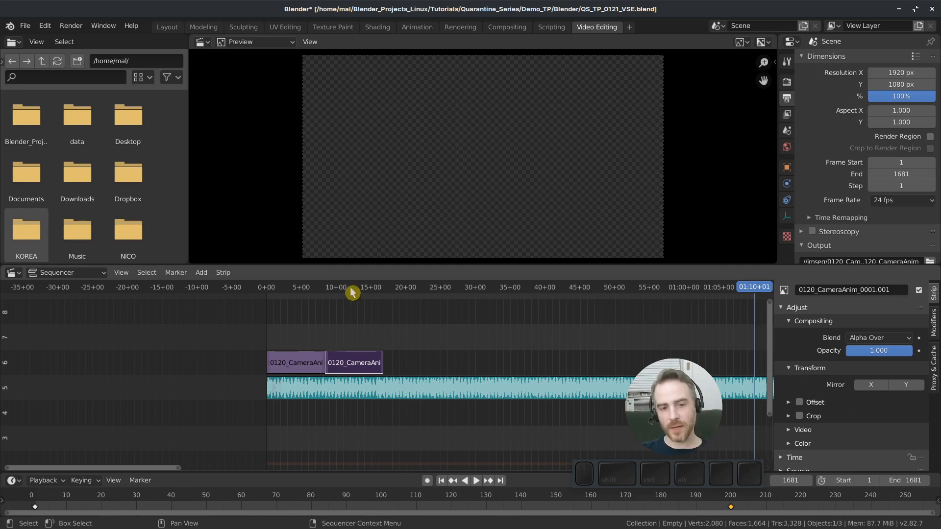
# - Play the edit from near the start through the cut between the two image sequence strips
pyautogui.moveTo(320, 290); pyautogui.dragTo(274, 293)
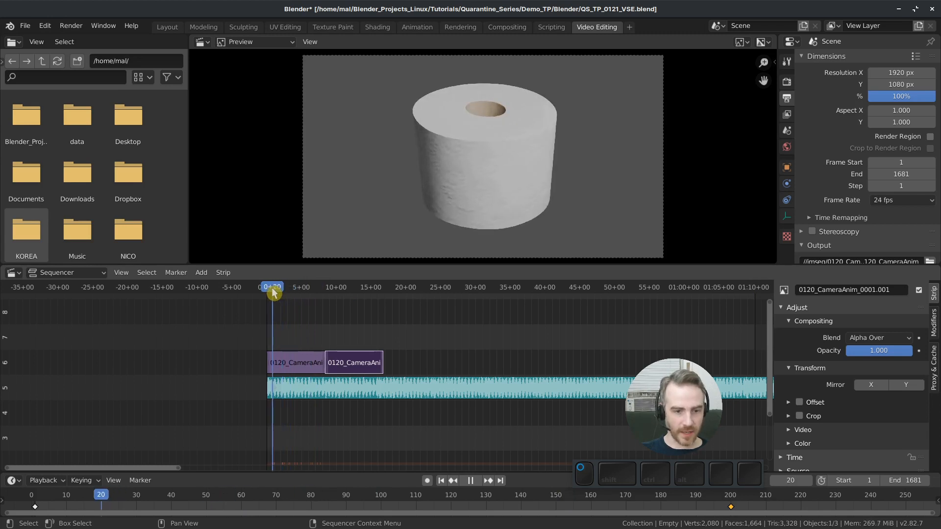
pyautogui.press('space')
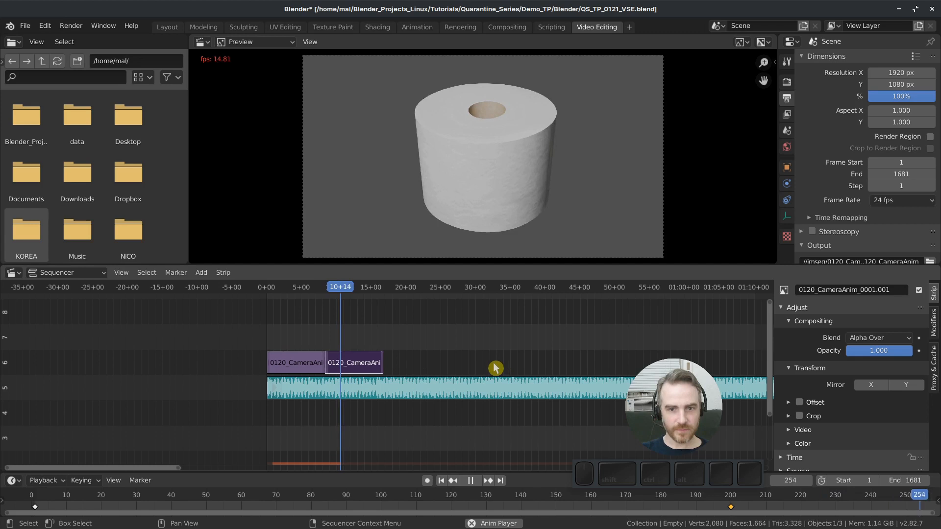
pyautogui.press('space')
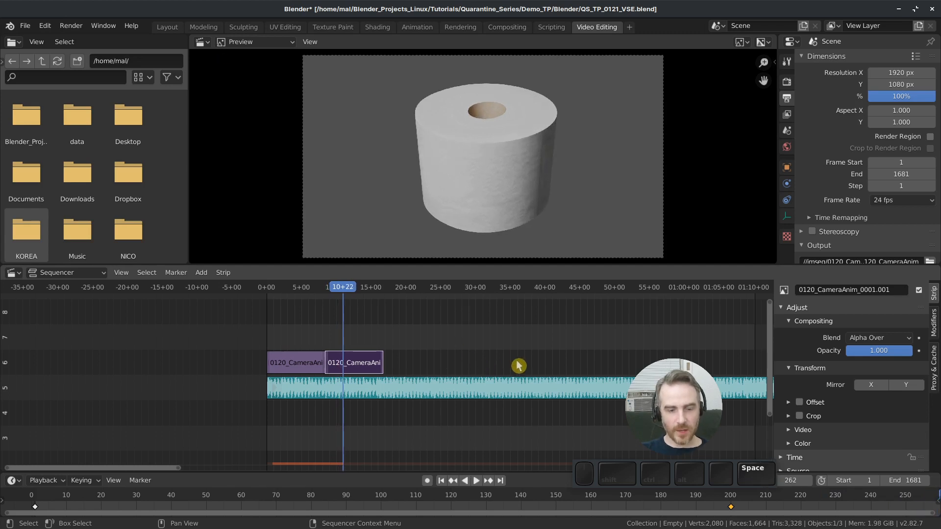
# - Set the sound strip's volume to 0.4 and play the edit briefly to check the music level
pyautogui.click(439, 388)
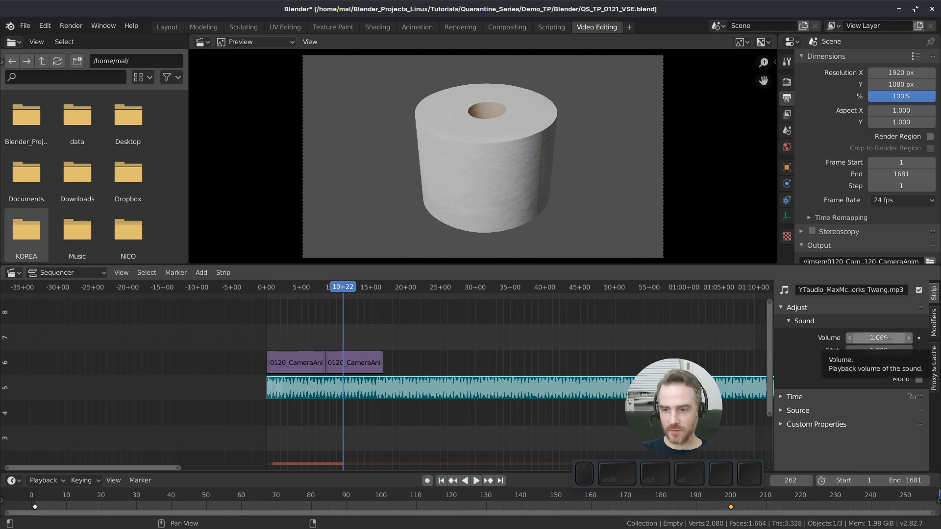
pyautogui.click(885, 337)
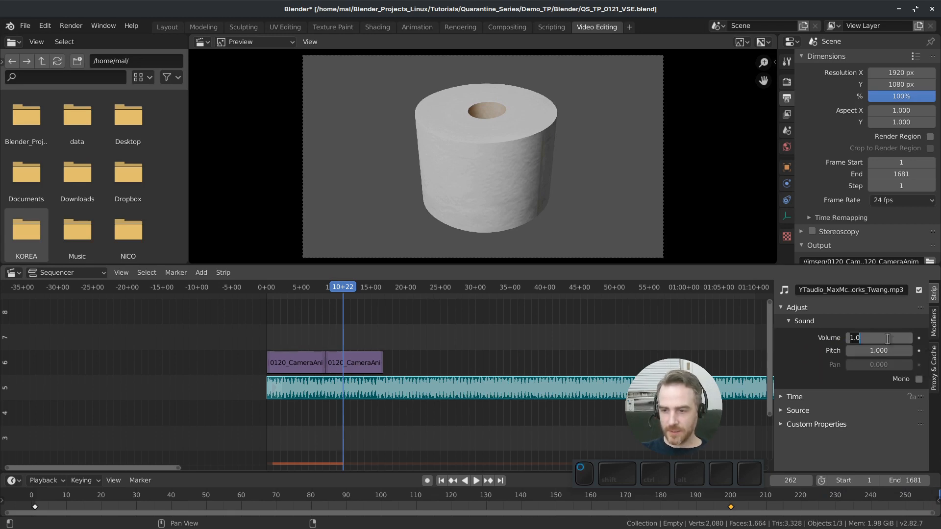
pyautogui.write('.4')
pyautogui.press('Return')
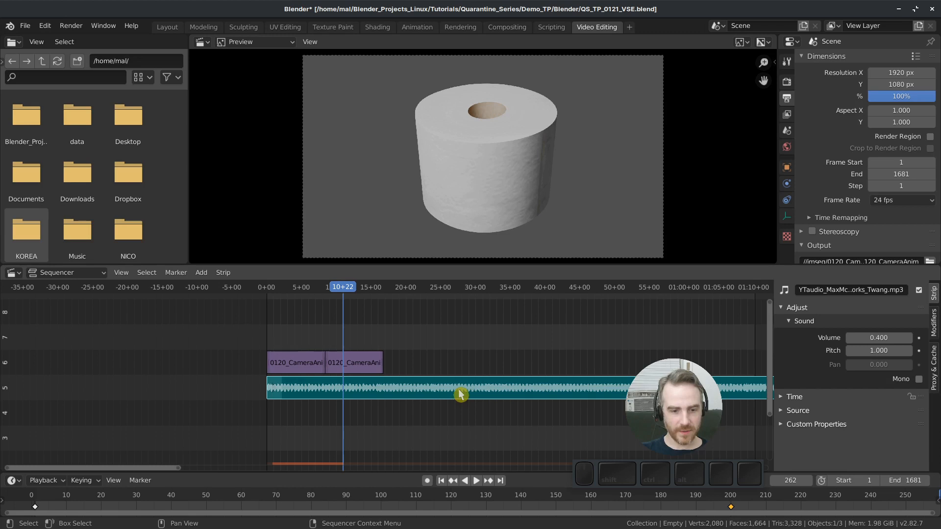
pyautogui.press('space')
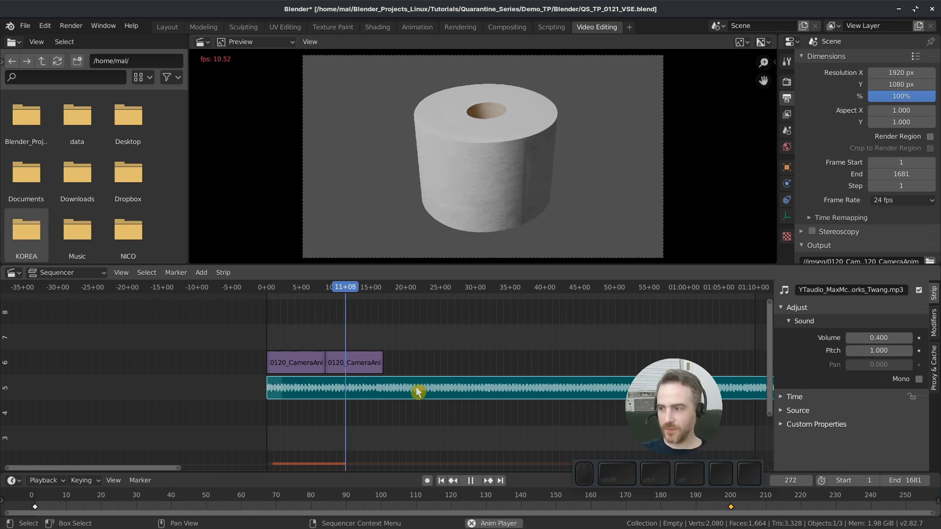
pyautogui.press('space')
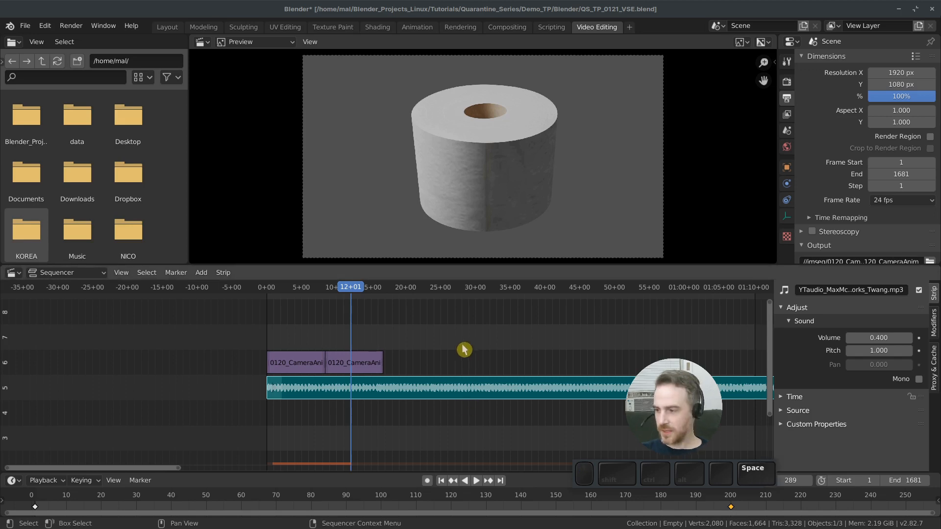
# - Duplicate both image sequence strips together and place the copies directly after the second strip on channel 6
pyautogui.moveTo(438, 362); pyautogui.dragTo(462, 356, button='middle')
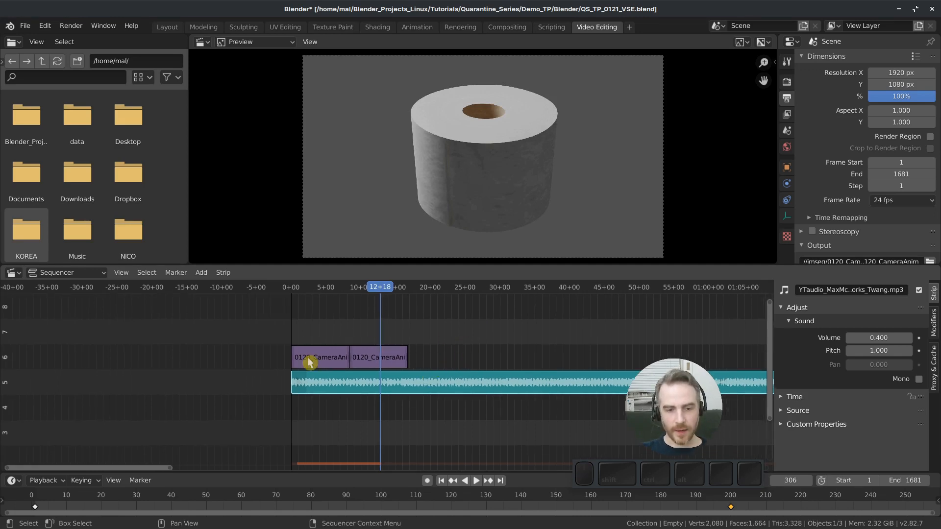
pyautogui.click(328, 356)
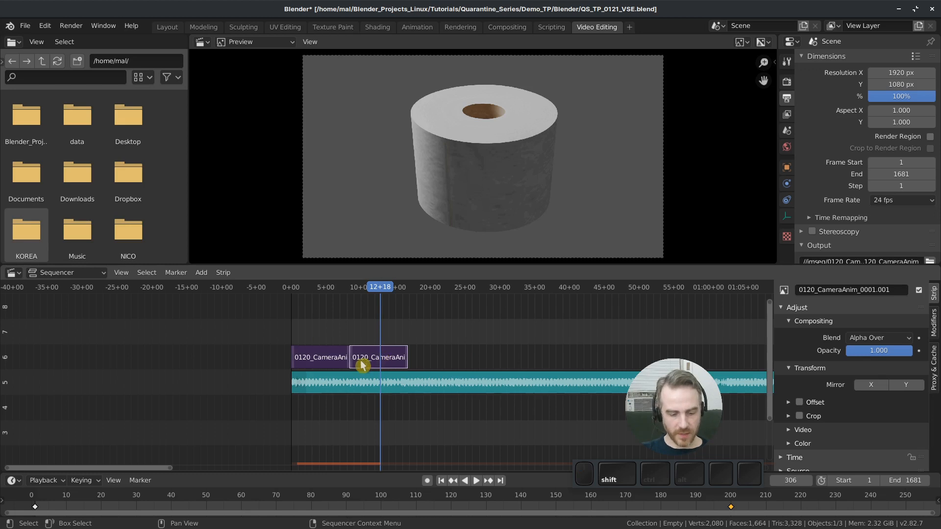
pyautogui.hotkey('shift', 'd')
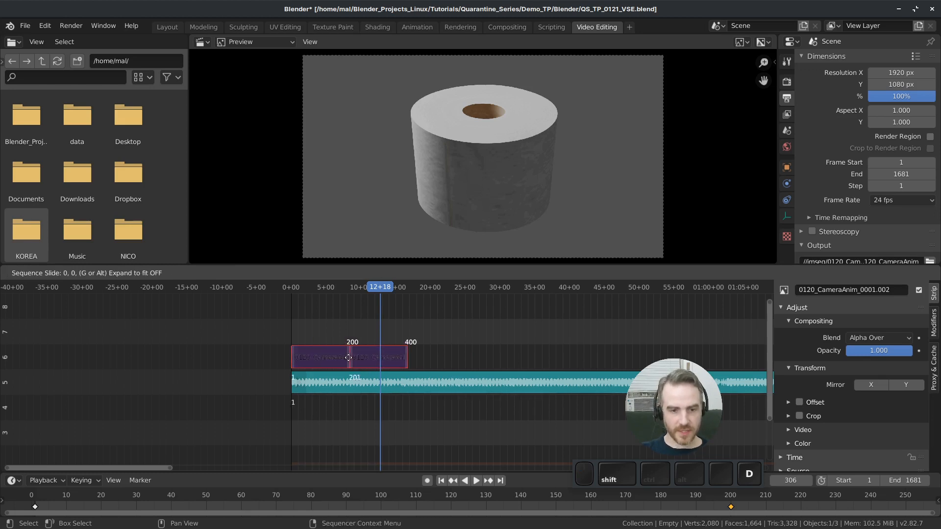
pyautogui.click(464, 361)
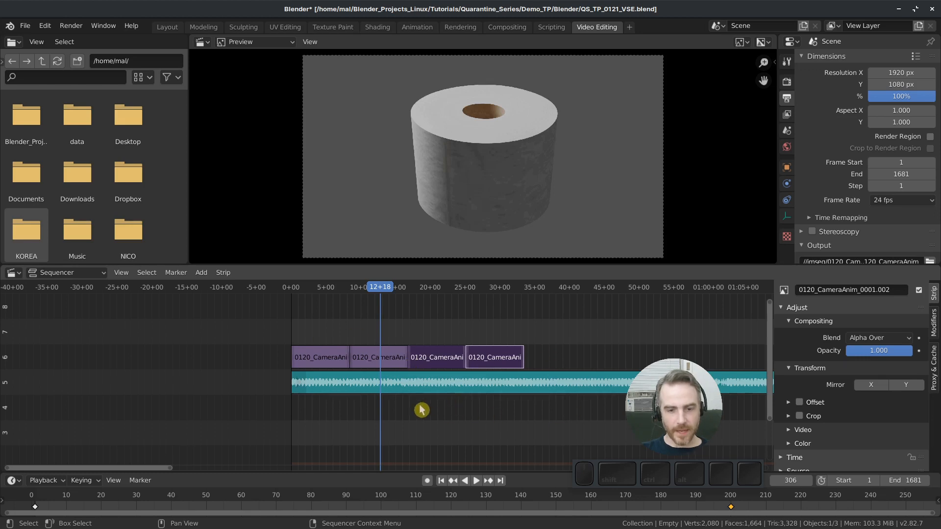
# - Play the second image strip against the music and scrub around 15 seconds to inspect the waveform's beats
pyautogui.keyDown('ctrl'); pyautogui.moveTo(407, 413); pyautogui.dragTo(325, 413, button='middle'); pyautogui.keyUp('ctrl')
pyautogui.press('space')
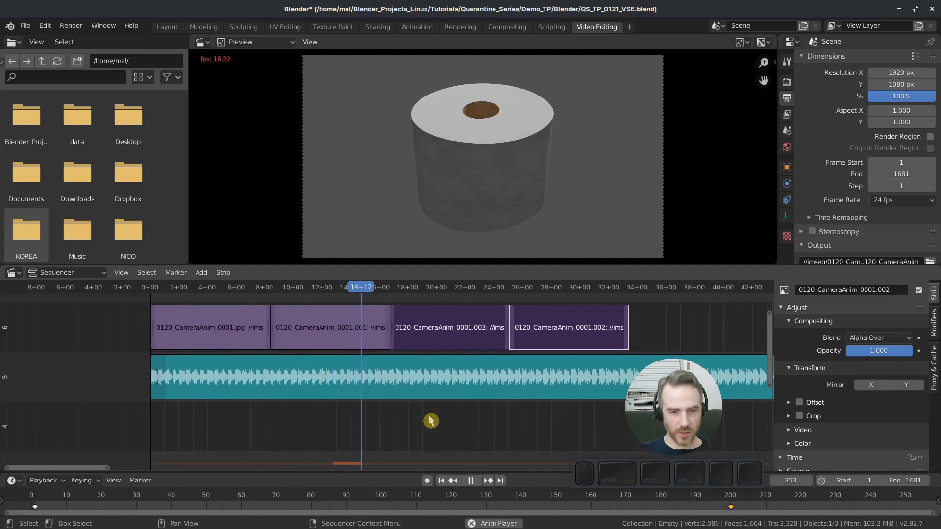
pyautogui.press('space')
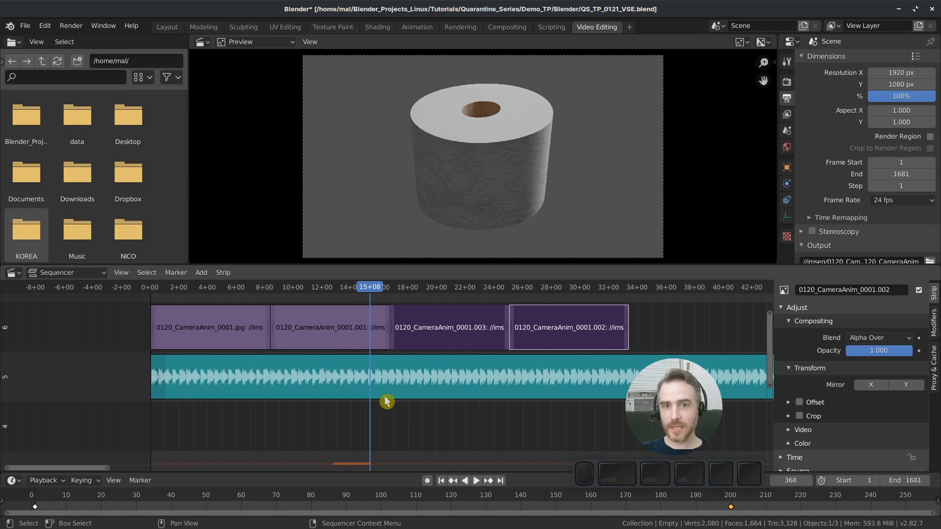
pyautogui.keyDown('ctrl'); pyautogui.moveTo(383, 414); pyautogui.dragTo(453, 430, button='middle'); pyautogui.keyUp('ctrl')
pyautogui.moveTo(451, 289); pyautogui.dragTo(432, 290)
# - Set the playback sync mode to AV-sync
pyautogui.click(44, 480)
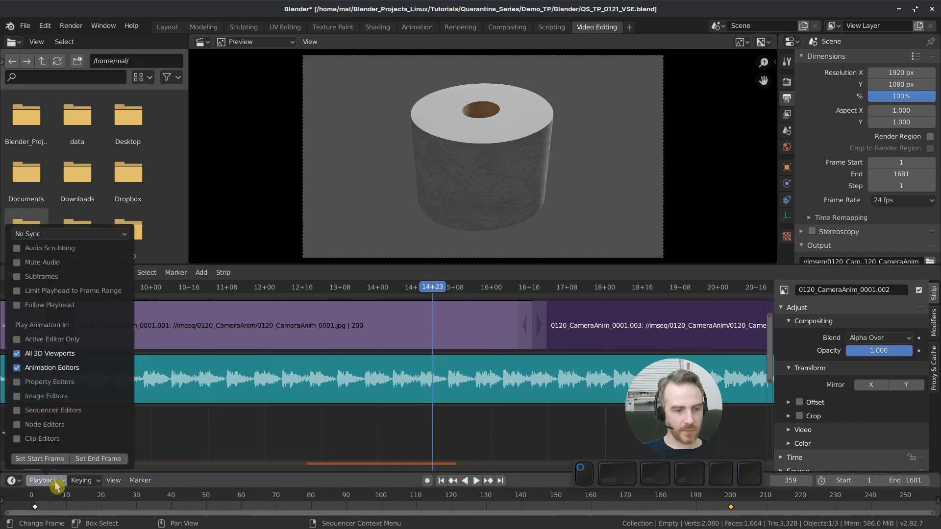
pyautogui.click(36, 235)
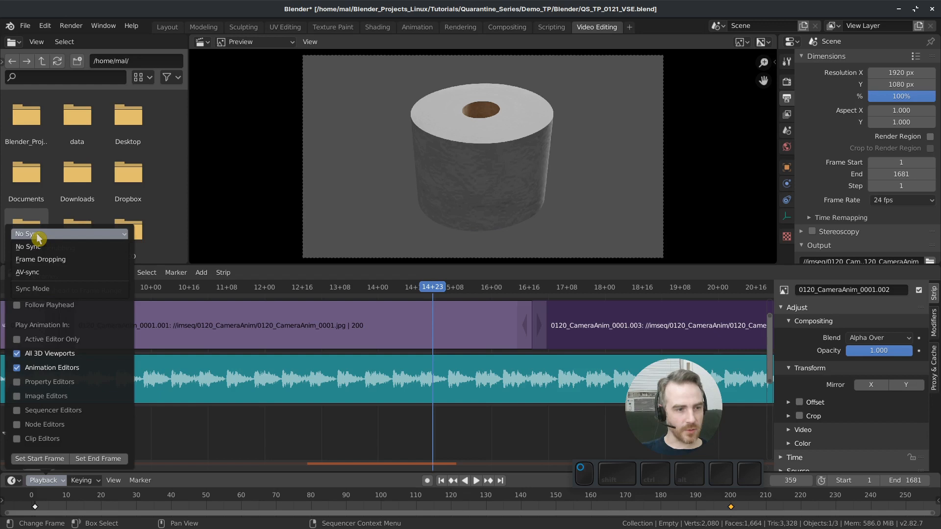
pyautogui.click(34, 272)
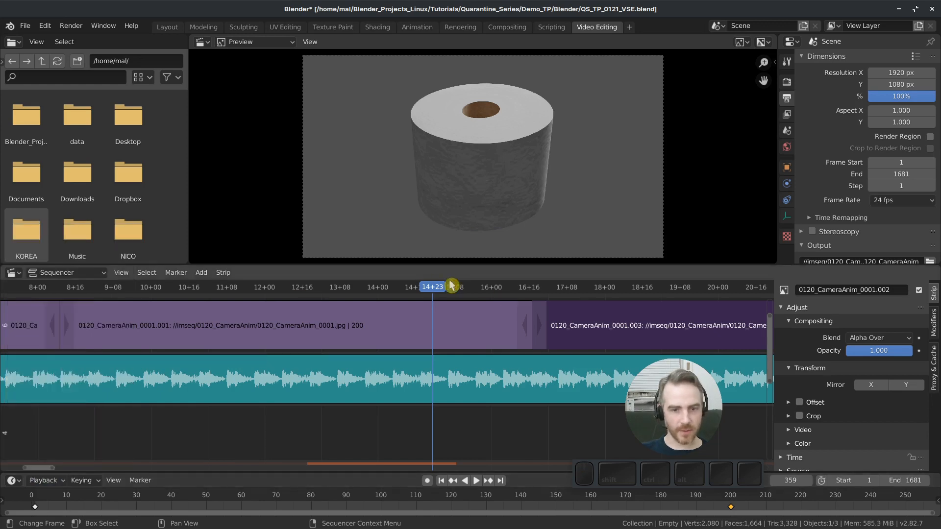
# - Scrub and play around 15 seconds to find the beat, and place the playhead at 15+17
pyautogui.moveTo(439, 290)
pyautogui.mouseDown()
pyautogui.moveTo(302, 286)
pyautogui.moveTo(433, 291)
pyautogui.mouseUp()
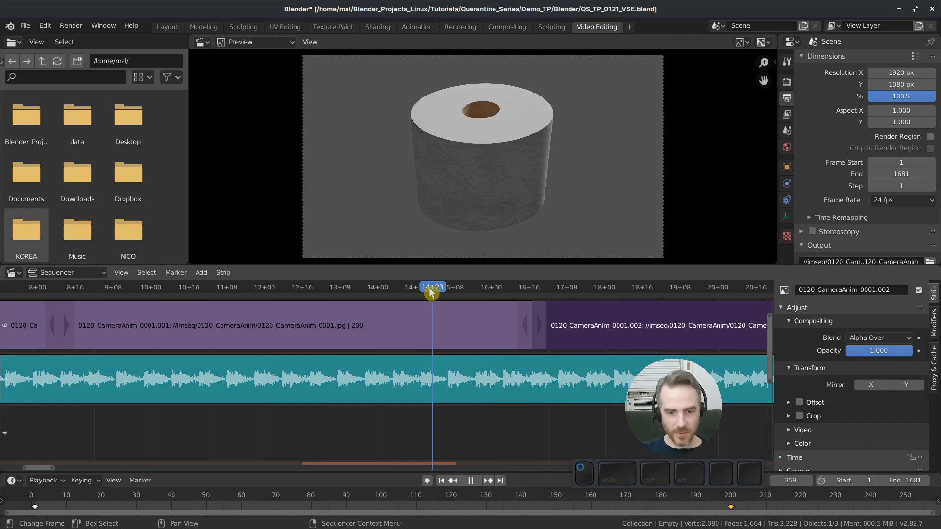
pyautogui.moveTo(430, 292); pyautogui.dragTo(393, 302)
pyautogui.press('space')
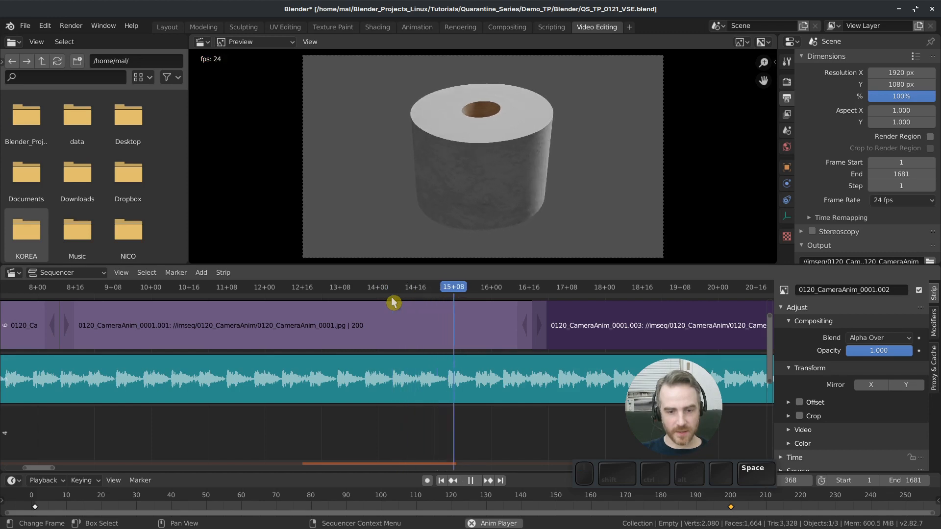
pyautogui.press('space')
pyautogui.moveTo(504, 300); pyautogui.dragTo(476, 298)
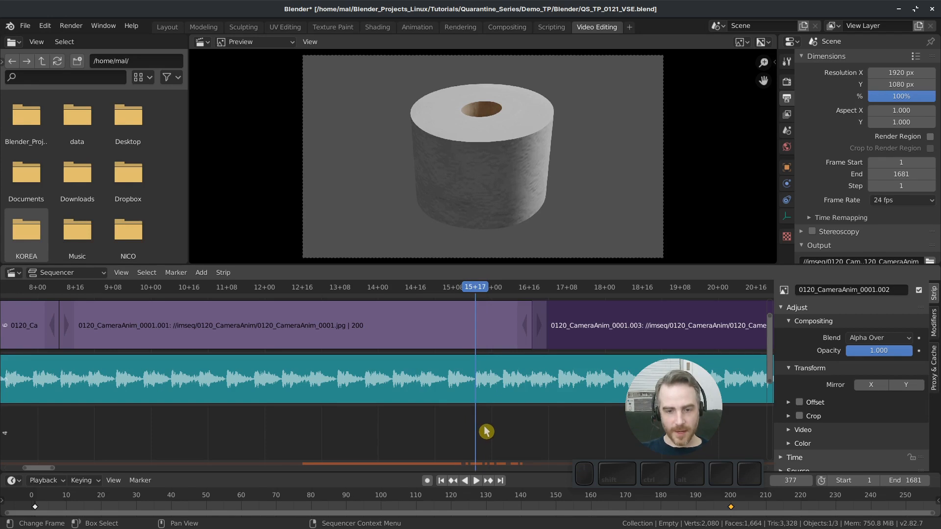
# - Trim the end of the second image strip back to the playhead, ending it at frame 376
pyautogui.scroll(-2, 480, 413)
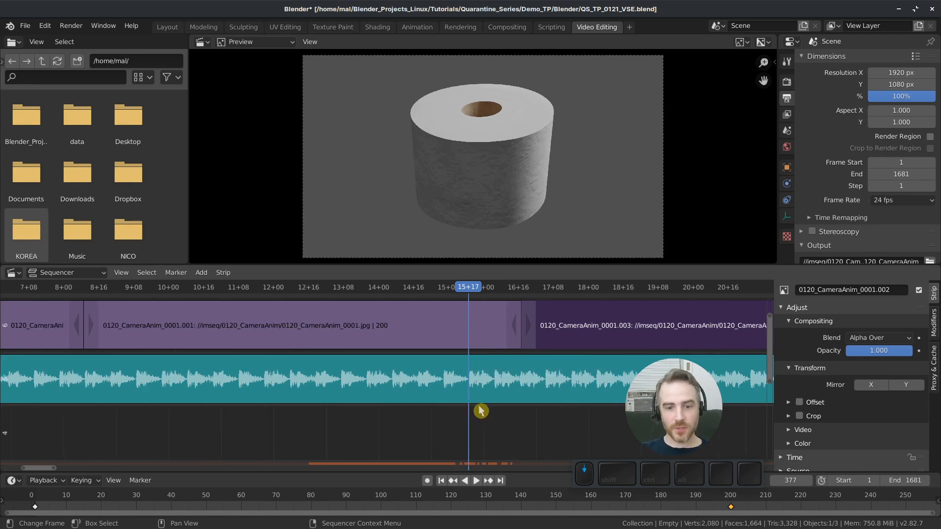
pyautogui.click(505, 326)
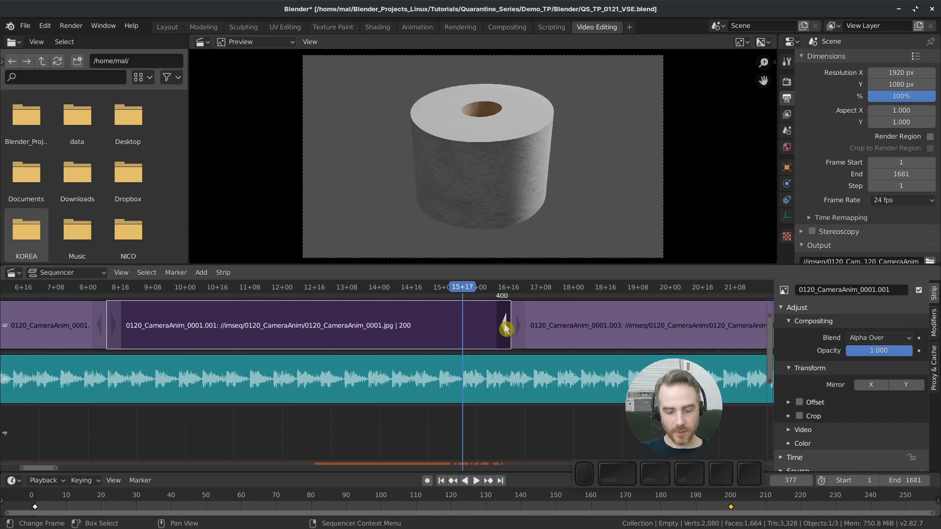
pyautogui.moveTo(504, 325); pyautogui.dragTo(463, 308)
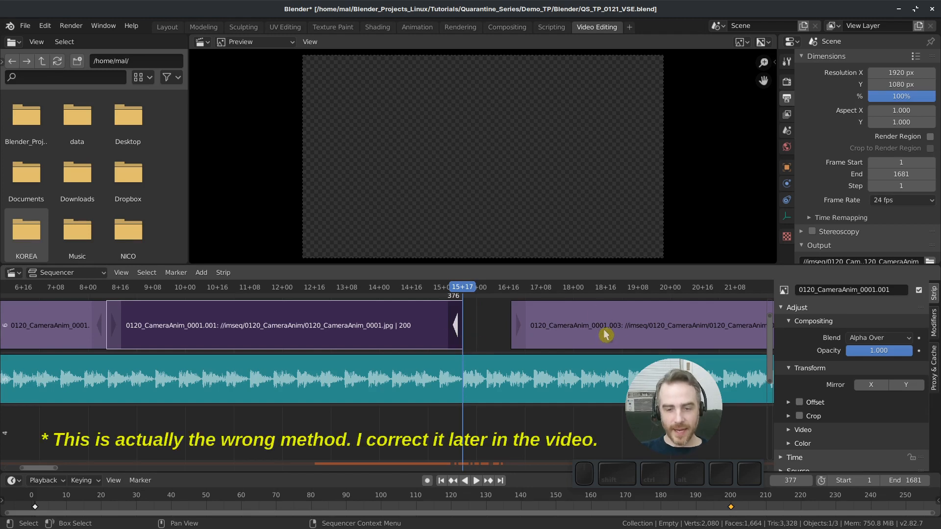
# - Slide the third and fourth image strips earlier on channel 6 to close the gaps between the strips
pyautogui.moveTo(597, 328); pyautogui.dragTo(537, 329)
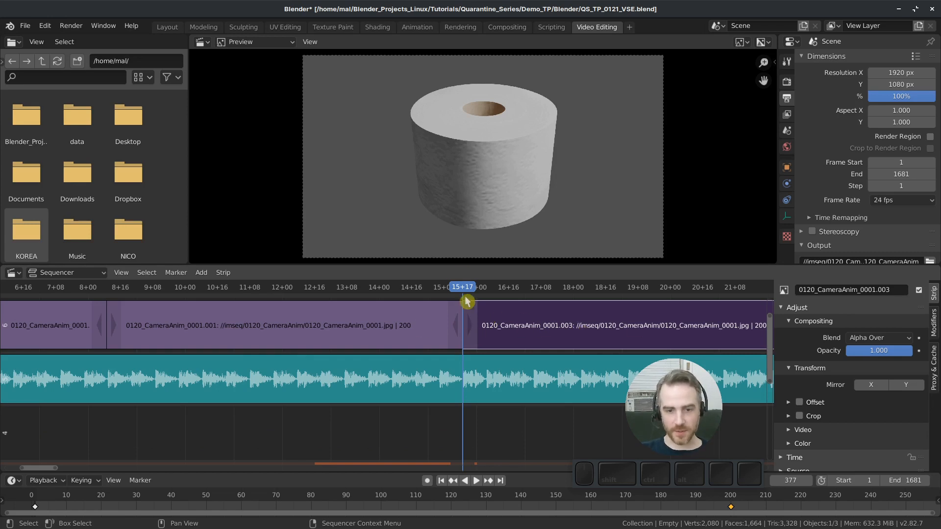
pyautogui.keyDown('ctrl'); pyautogui.moveTo(719, 337); pyautogui.dragTo(495, 370, button='middle'); pyautogui.keyUp('ctrl')
pyautogui.click(554, 367)
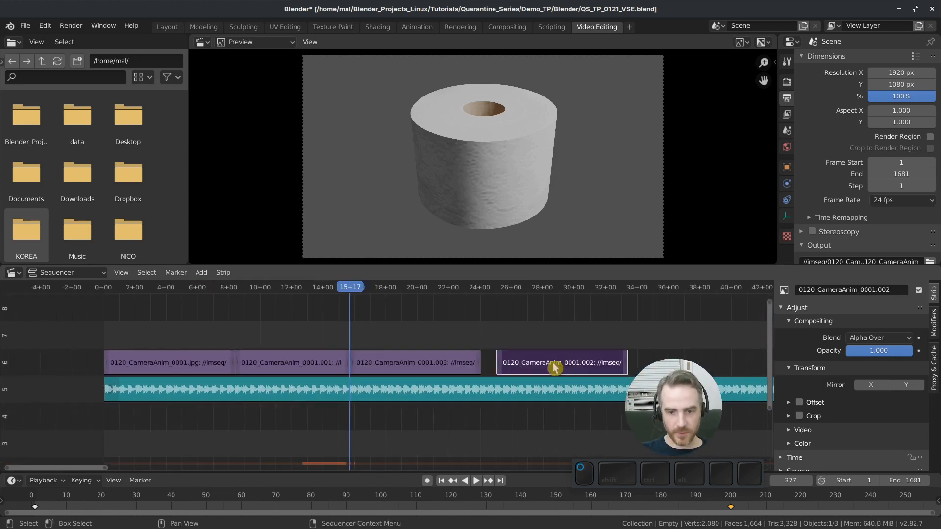
pyautogui.moveTo(559, 365); pyautogui.dragTo(519, 362)
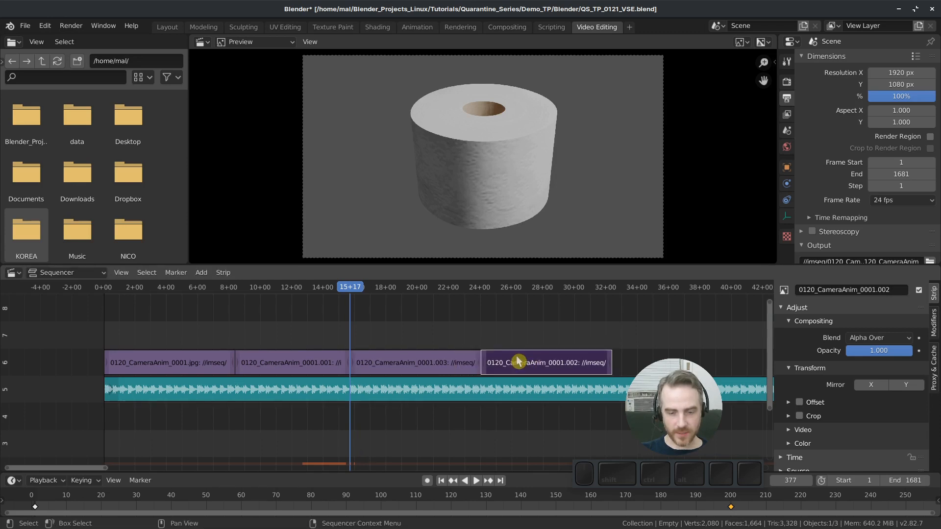
# - Group the last two image strips into a meta strip and add a Speed Control effect strip to it
pyautogui.click(422, 361)
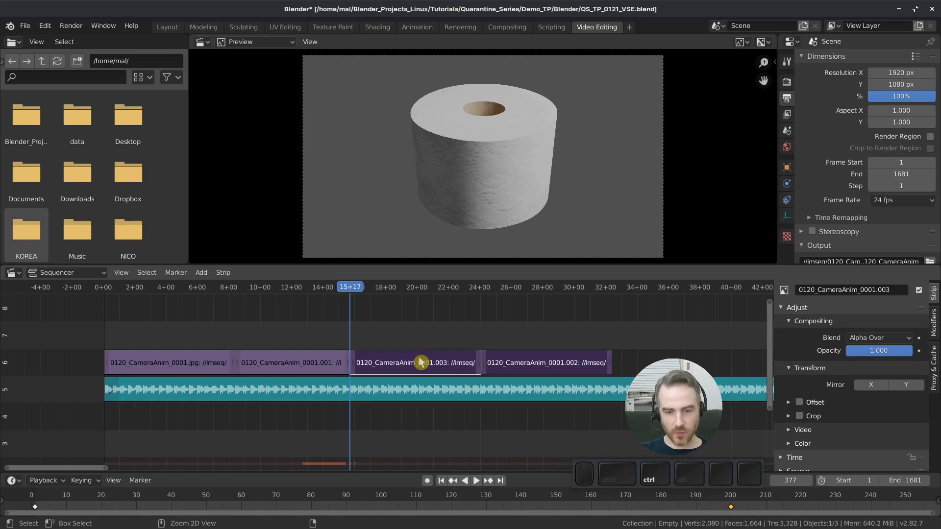
pyautogui.hotkey('ctrl', 'g')
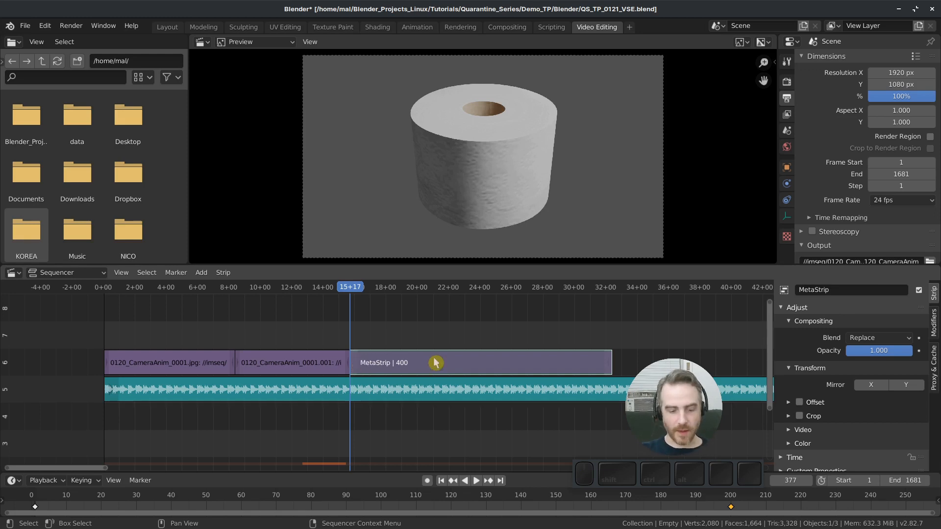
pyautogui.hotkey('shift', 'a')
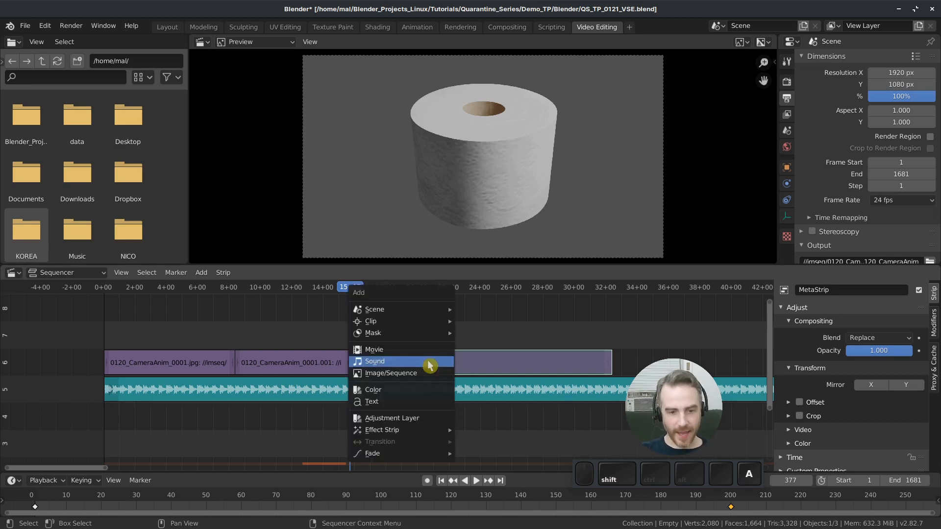
pyautogui.moveTo(397, 430)
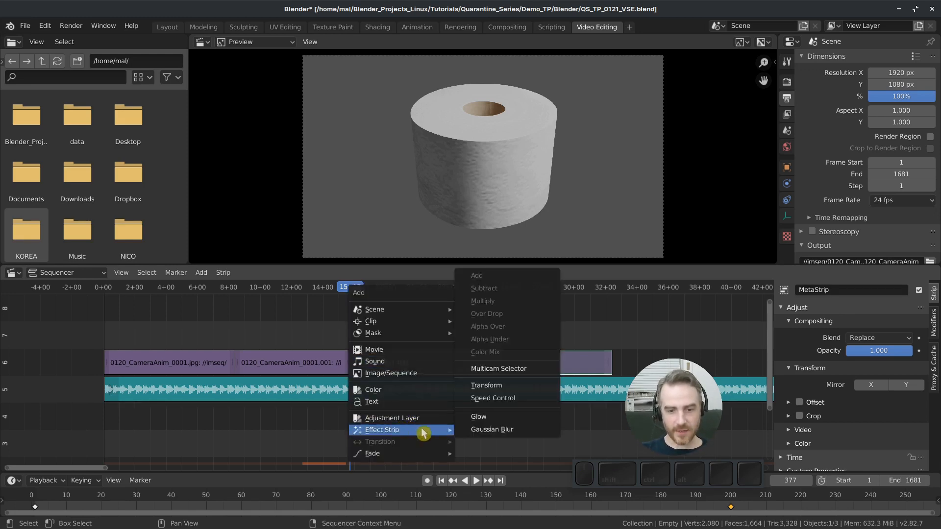
pyautogui.click(532, 402)
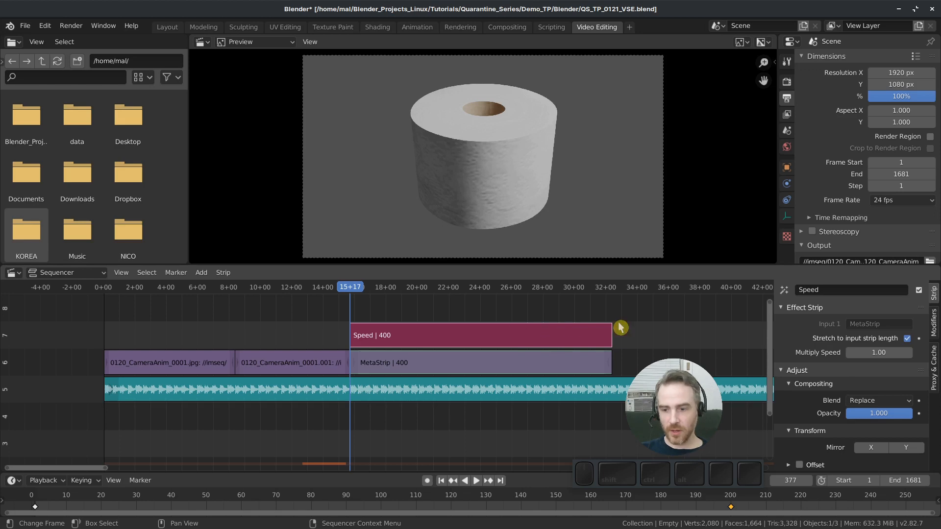
# - Expand the Speed strip's Time settings and examine its start, duration and end
pyautogui.scroll(-3, 852, 379)
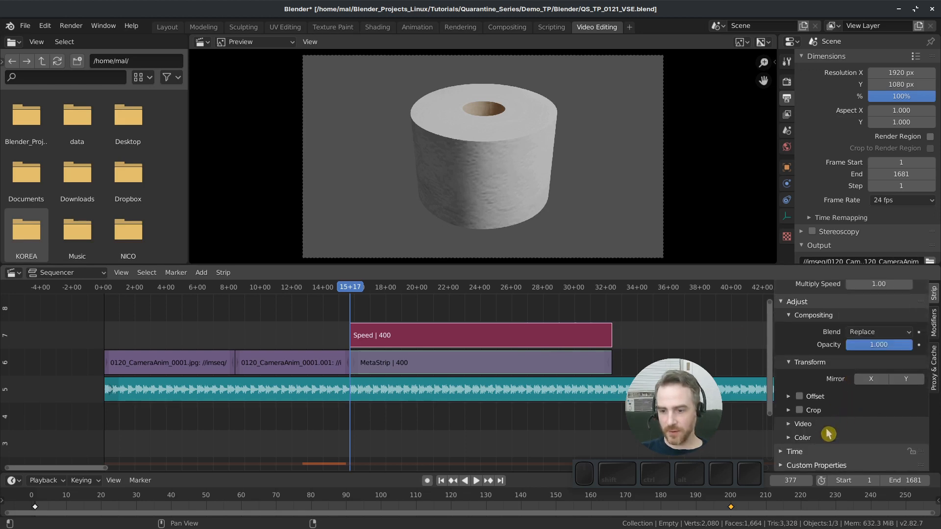
pyautogui.click(795, 451)
pyautogui.scroll(-3, 807, 446)
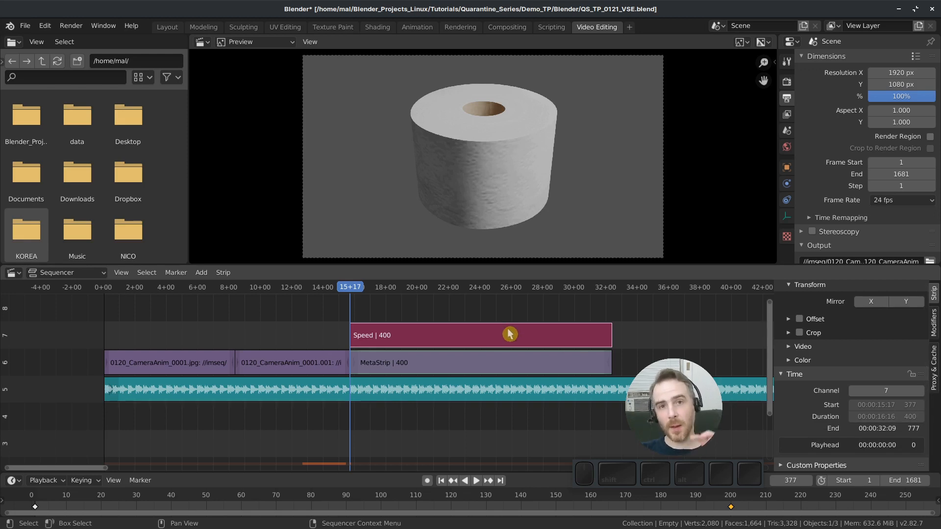
# - Halve the meta strip's duration to 200 frames by entering 400/2, and play back the sped-up section
pyautogui.click(511, 367)
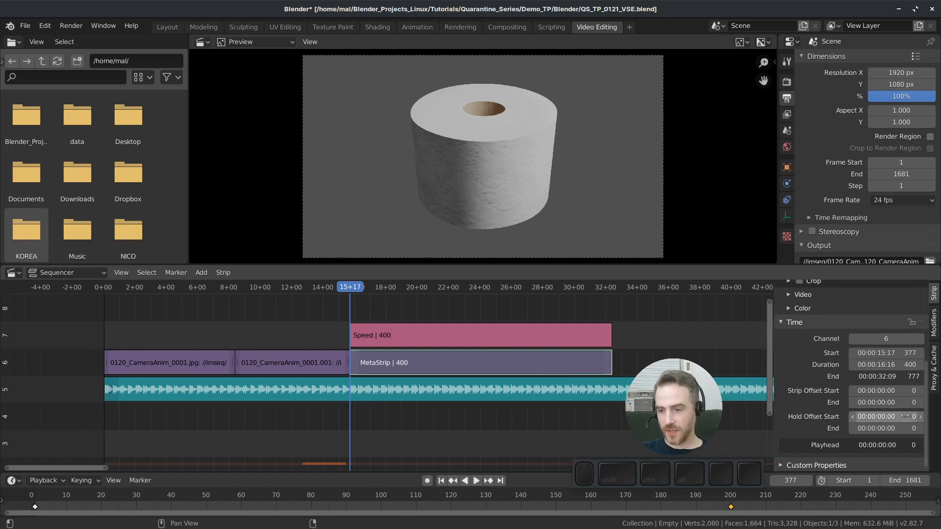
pyautogui.click(898, 365)
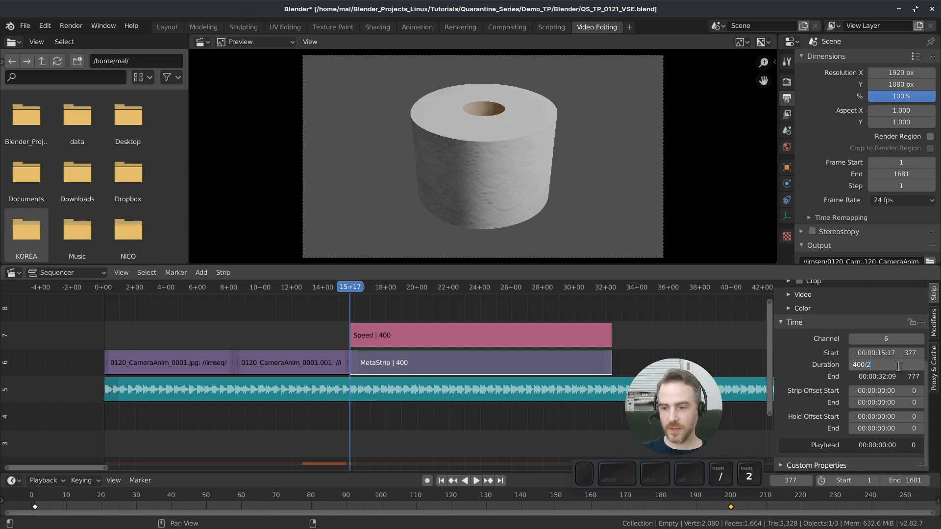
pyautogui.press('KP_Enter')
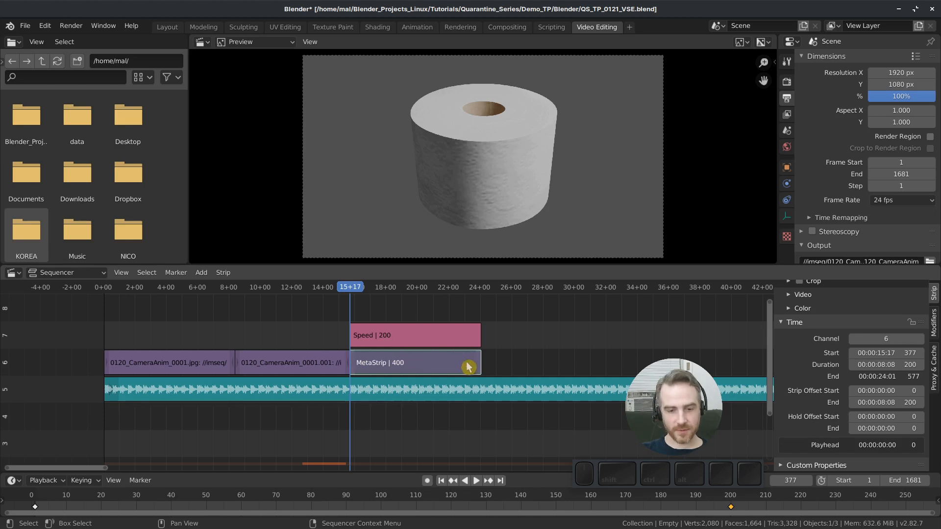
pyautogui.press('space')
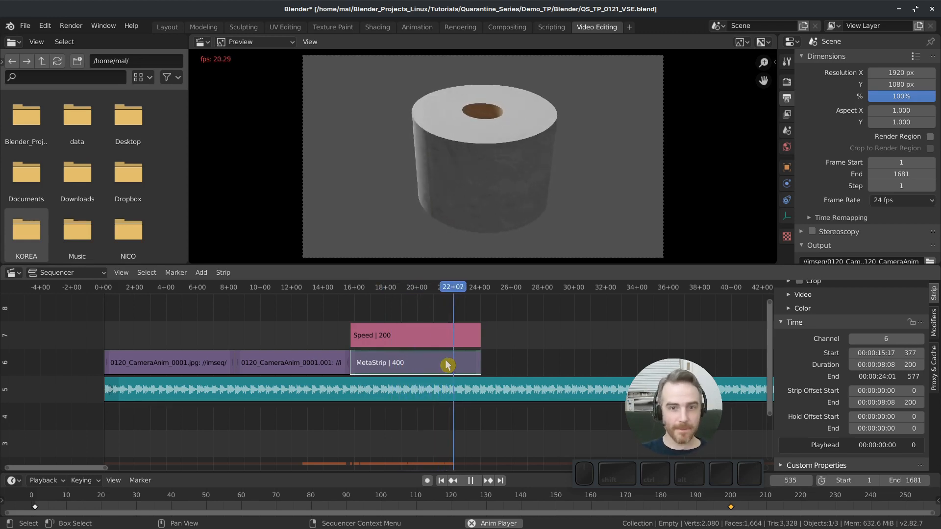
pyautogui.press('space')
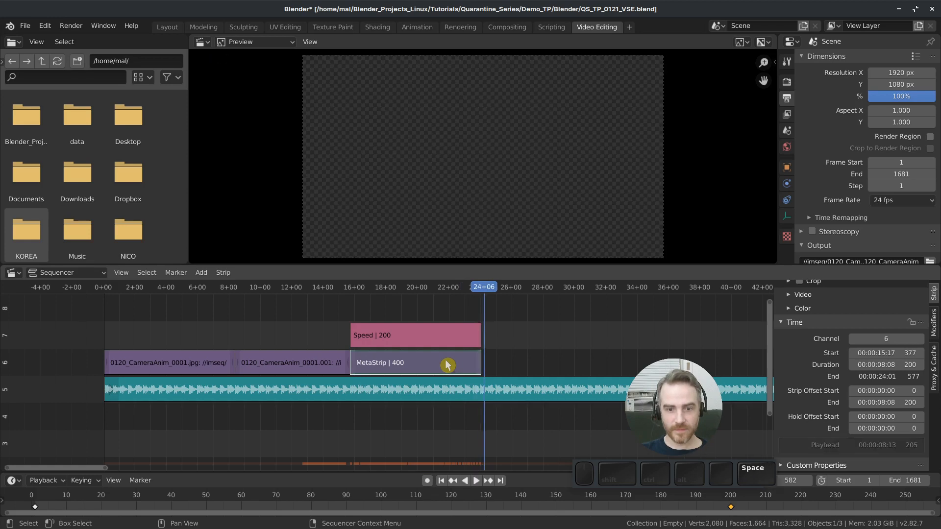
# - Duplicate the first two image strips and place the copies on channel 6 directly after the meta strip
pyautogui.click(182, 362)
pyautogui.keyDown('shift'); pyautogui.click(269, 362); pyautogui.keyUp('shift')
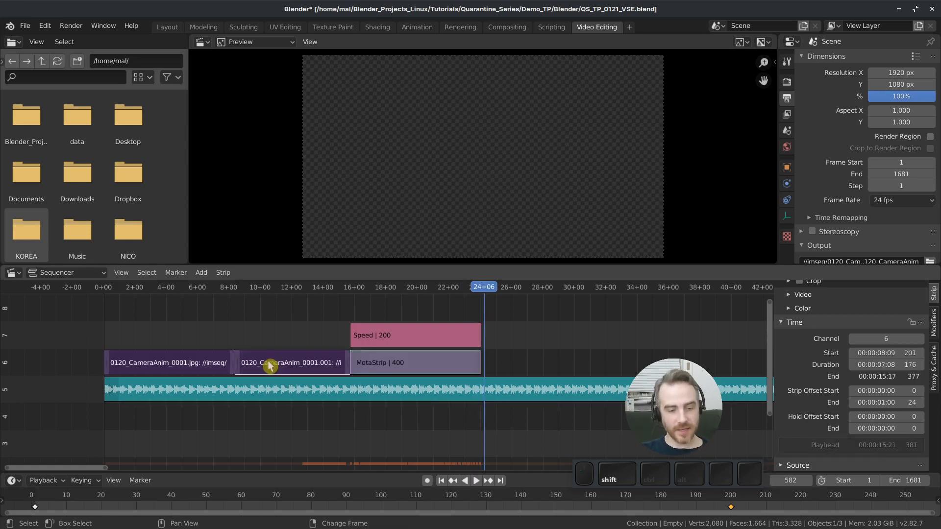
pyautogui.hotkey('shift', 'd')
pyautogui.click(659, 347)
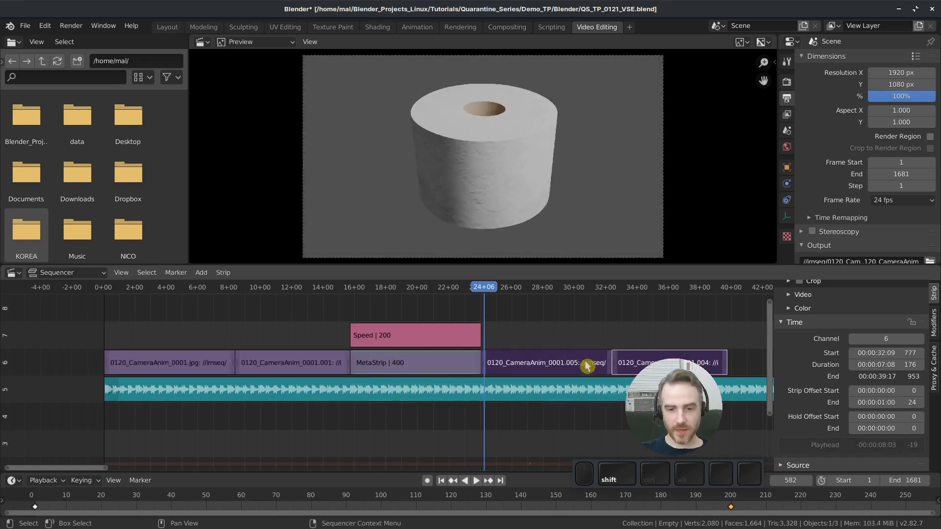
# - Play the music, set the playhead to frame 751, and slide the two duplicated image strips to start there
pyautogui.press('space')
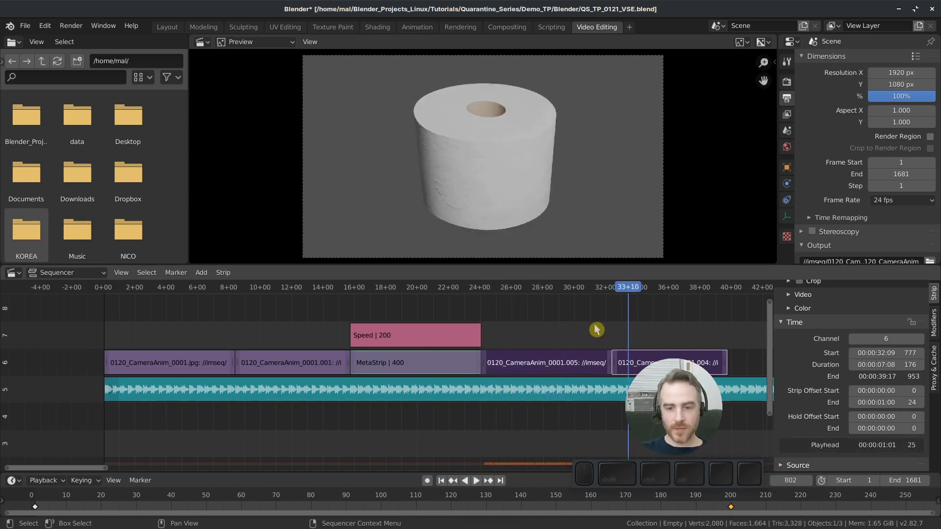
pyautogui.moveTo(627, 293); pyautogui.dragTo(596, 305)
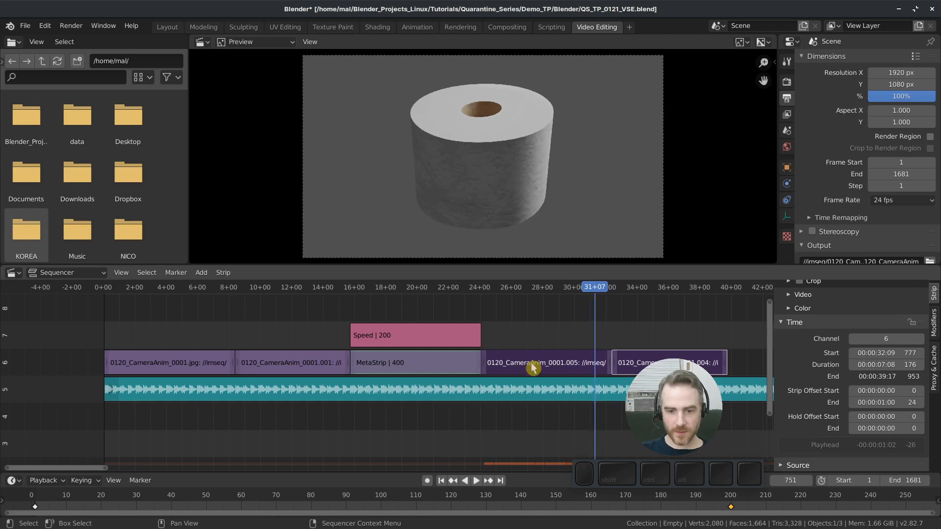
pyautogui.moveTo(547, 374); pyautogui.dragTo(640, 366)
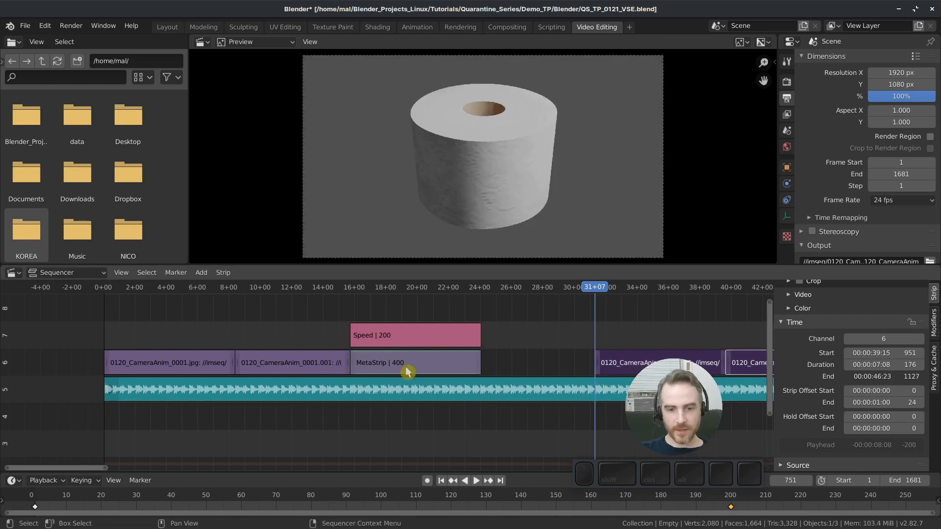
# - Duplicate the Speed and meta strips together and snap the copies to the playhead at frame 751 on channels 8 and 7
pyautogui.click(426, 339)
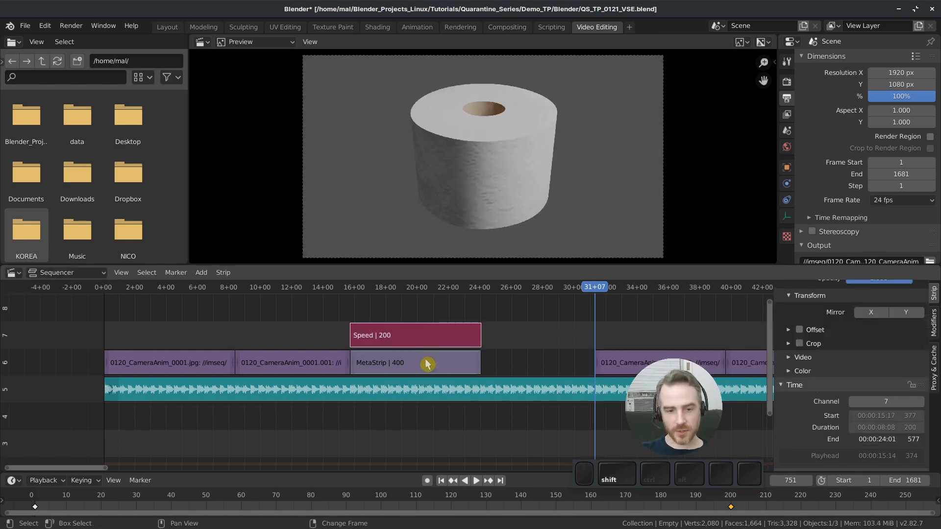
pyautogui.keyDown('shift'); pyautogui.click(426, 360); pyautogui.keyUp('shift')
pyautogui.hotkey('shift', 'd')
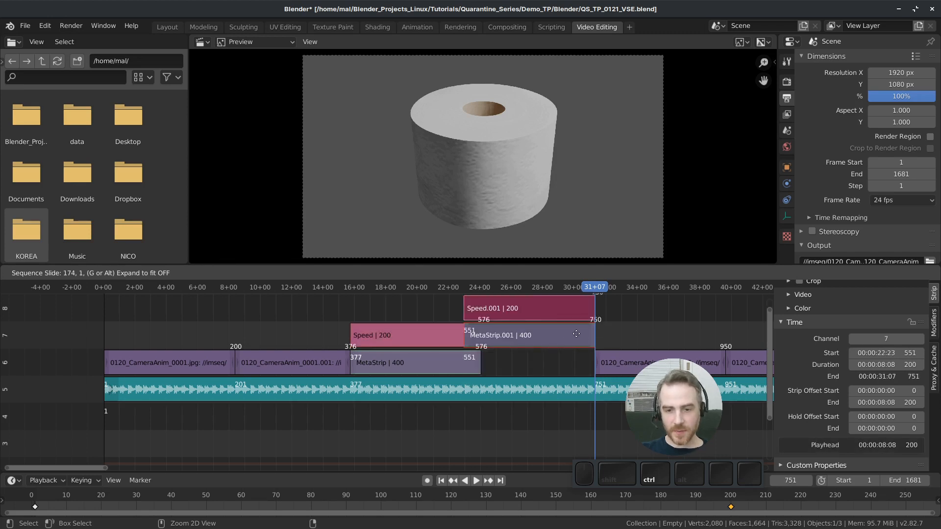
pyautogui.click(673, 340)
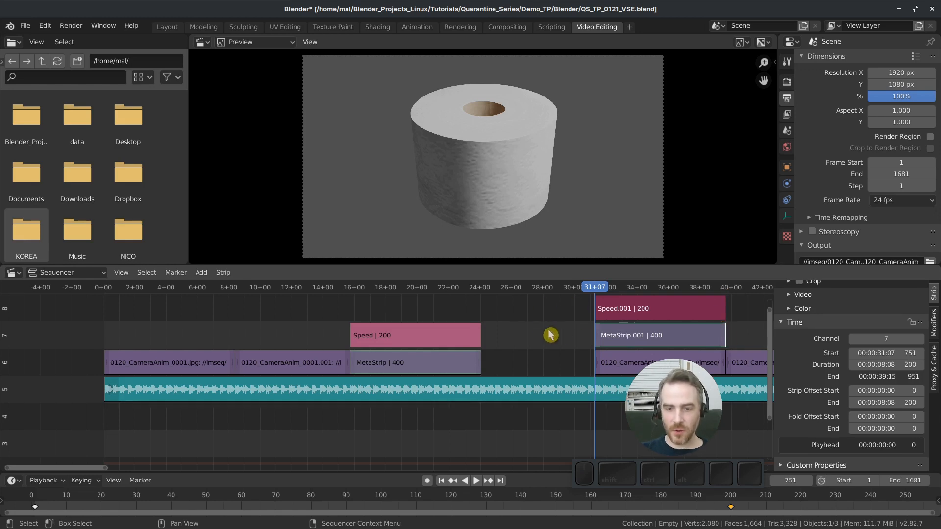
pyautogui.press('g')
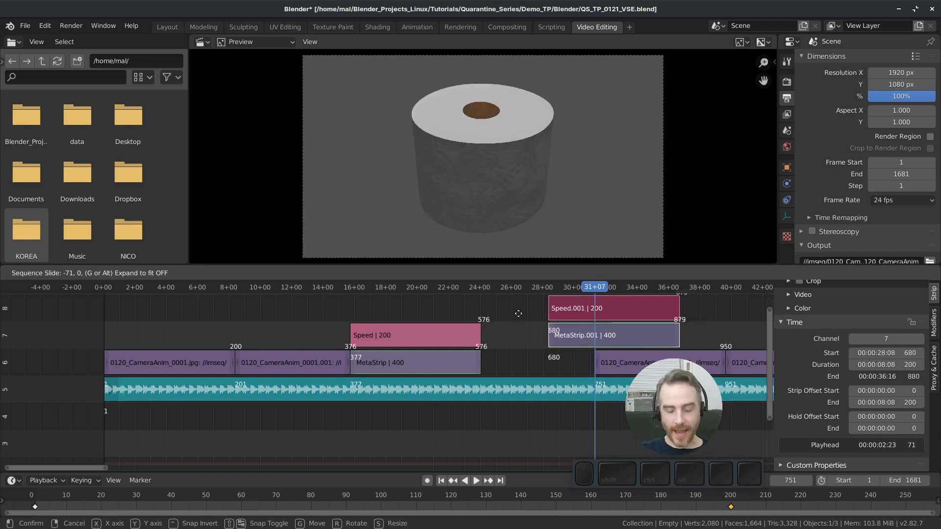
pyautogui.press('ctrl')
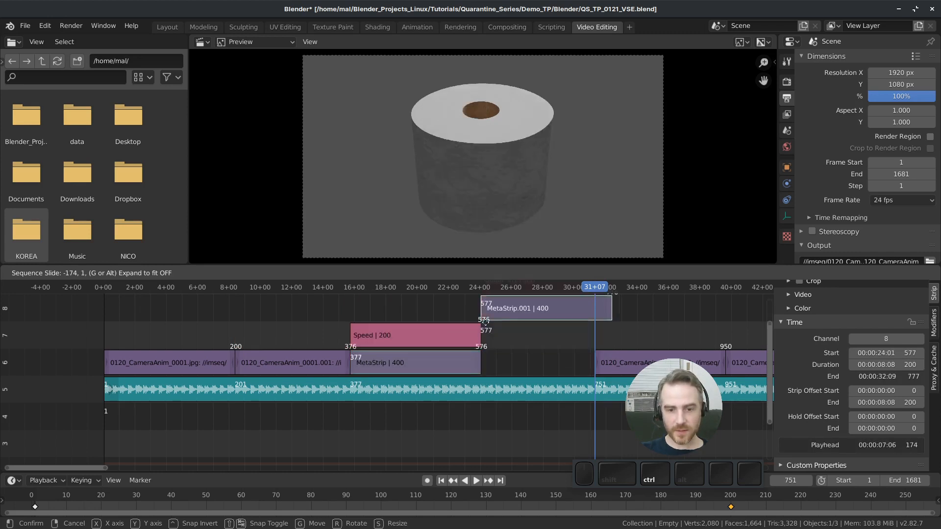
pyautogui.rightClick(506, 315)
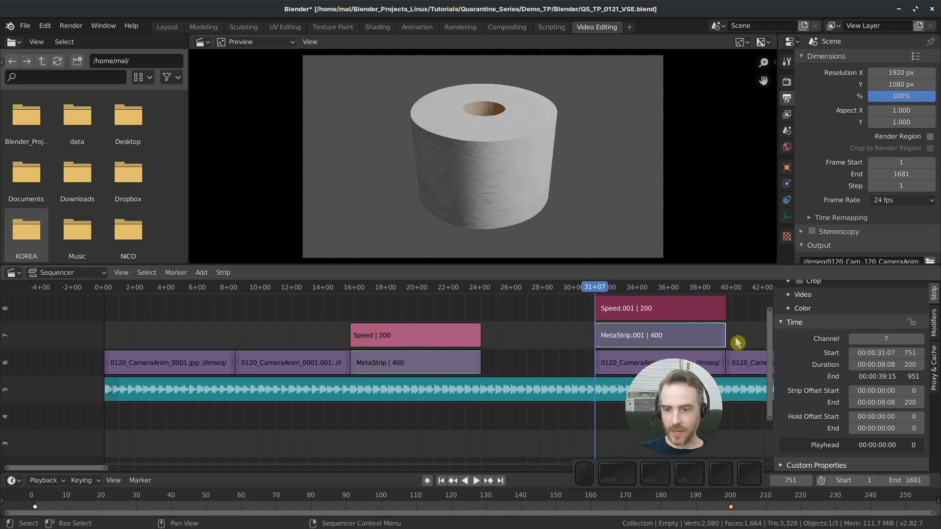
pyautogui.press('g')
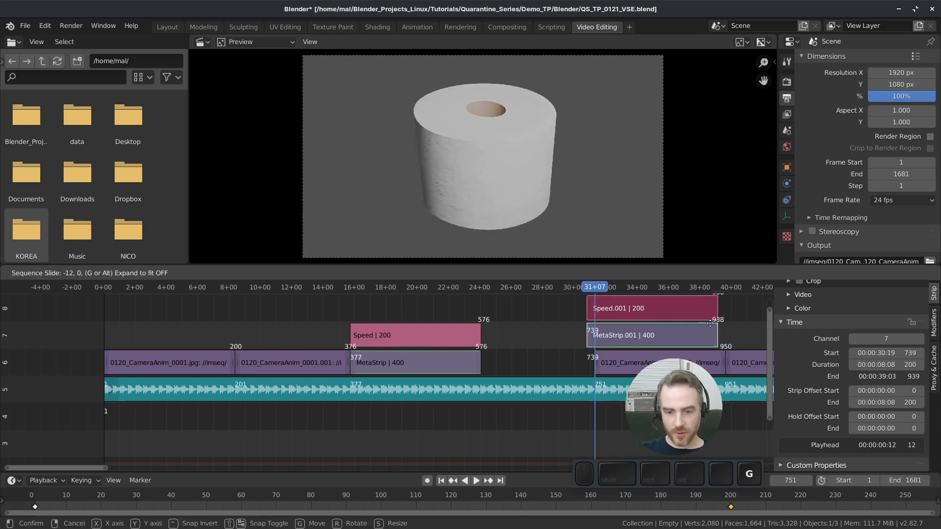
pyautogui.press('ctrl')
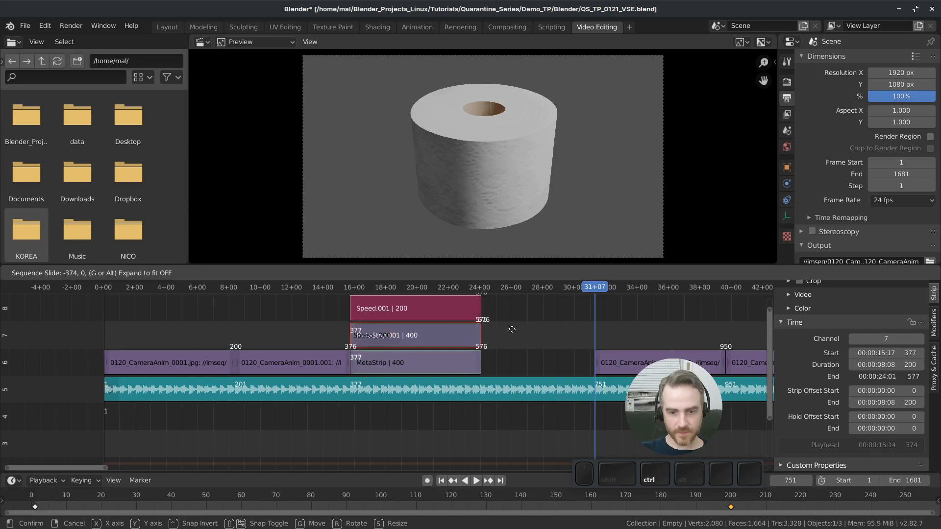
pyautogui.click(722, 321)
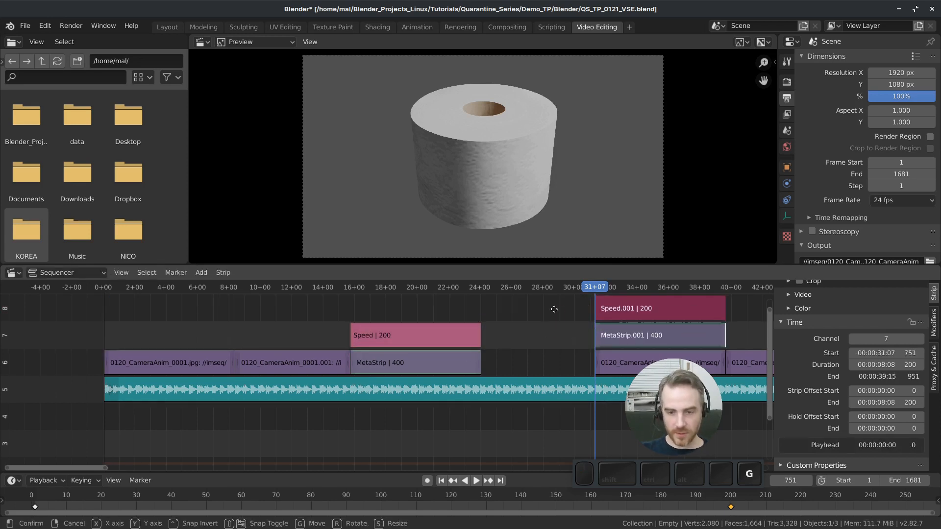
# - Snap the duplicated Speed and meta strips to frame 577 and trim the duplicated meta strip's end back to frame 751
pyautogui.press('g')
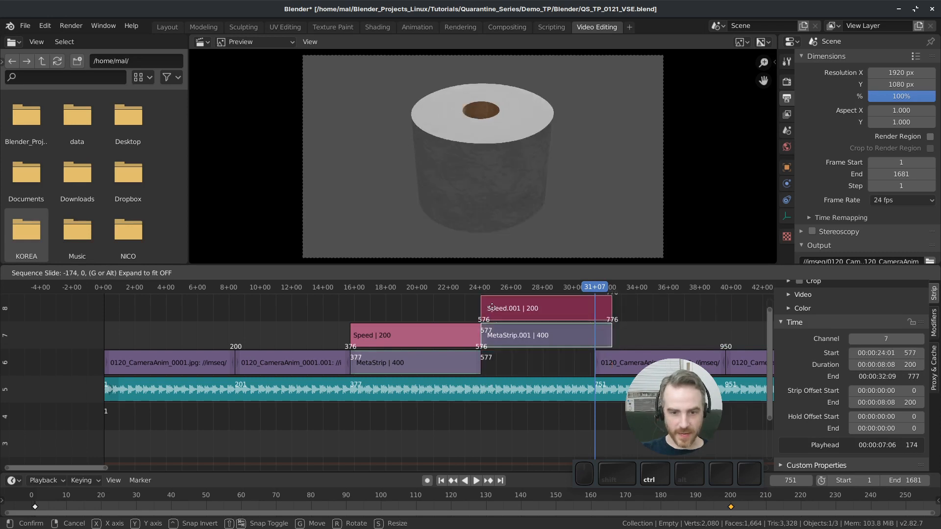
pyautogui.click(491, 308)
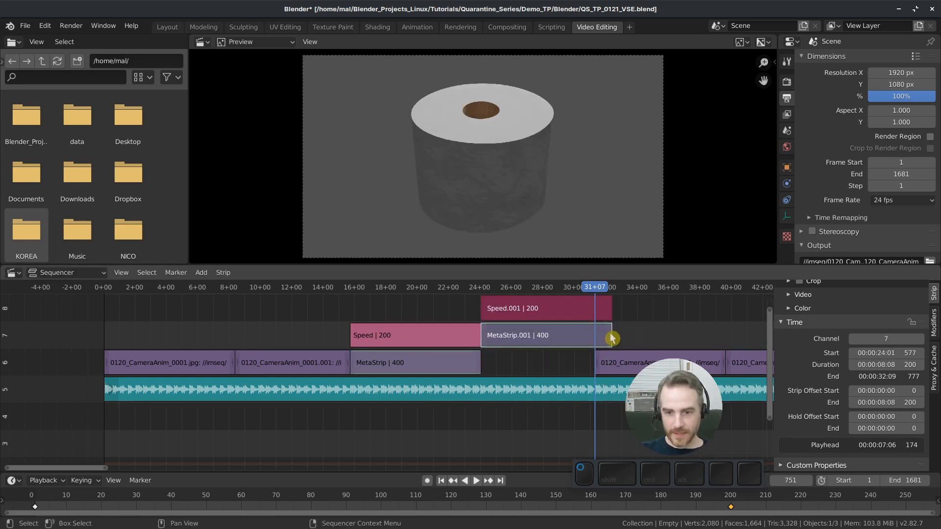
pyautogui.click(610, 338)
pyautogui.moveTo(612, 349); pyautogui.dragTo(594, 350)
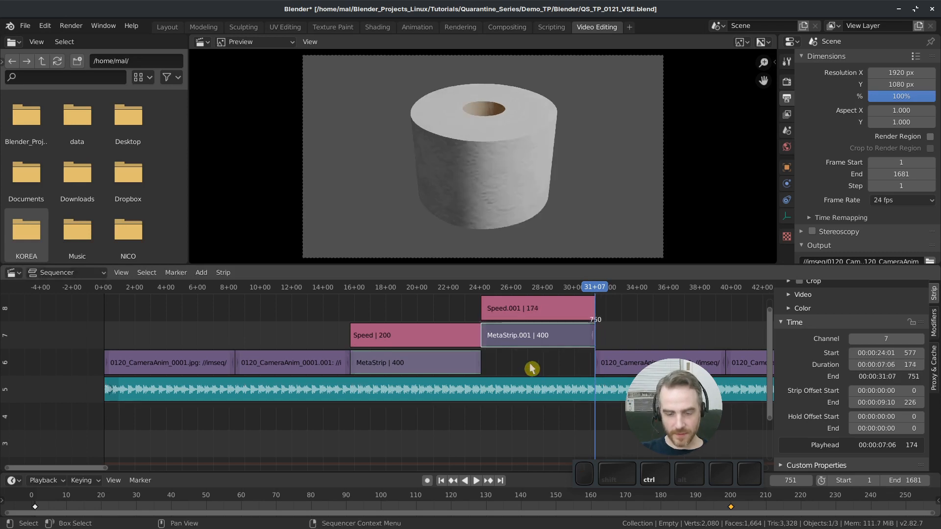
# - Move the duplicated Speed and meta strips vertically down one channel, to channels 7 and 6
pyautogui.keyDown('shift'); pyautogui.click(512, 311); pyautogui.keyUp('shift')
pyautogui.press('g')
pyautogui.press('y')
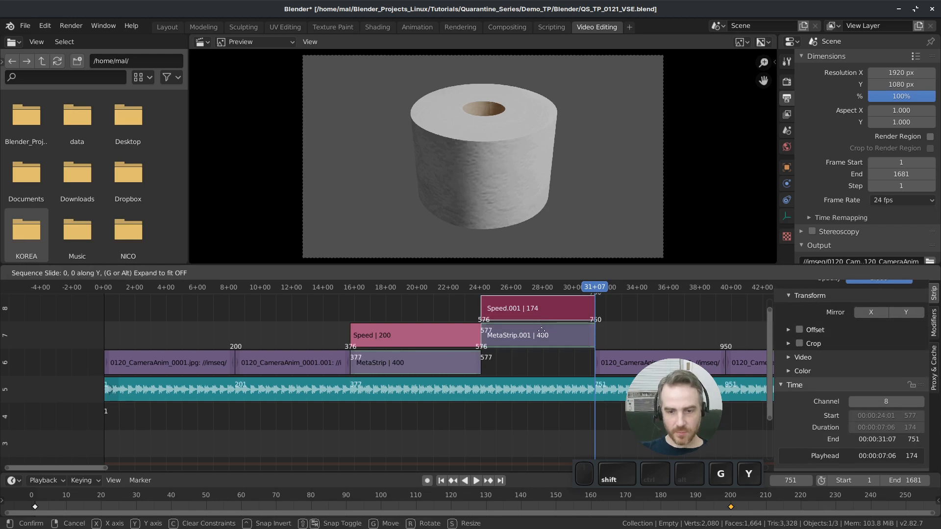
pyautogui.click(543, 362)
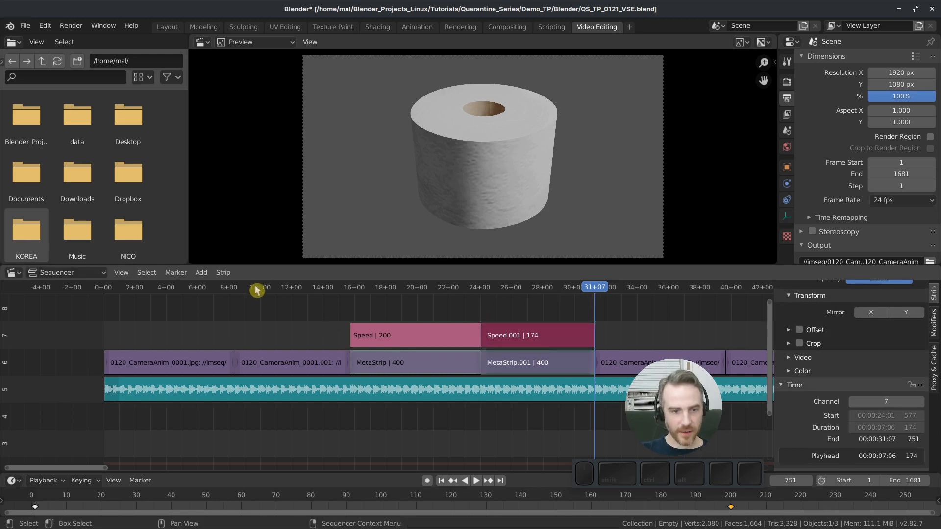
# - Play back the edited sequence, refresh the sequencer, and replay from frame 646 to check the cuts against the music
pyautogui.press('space')
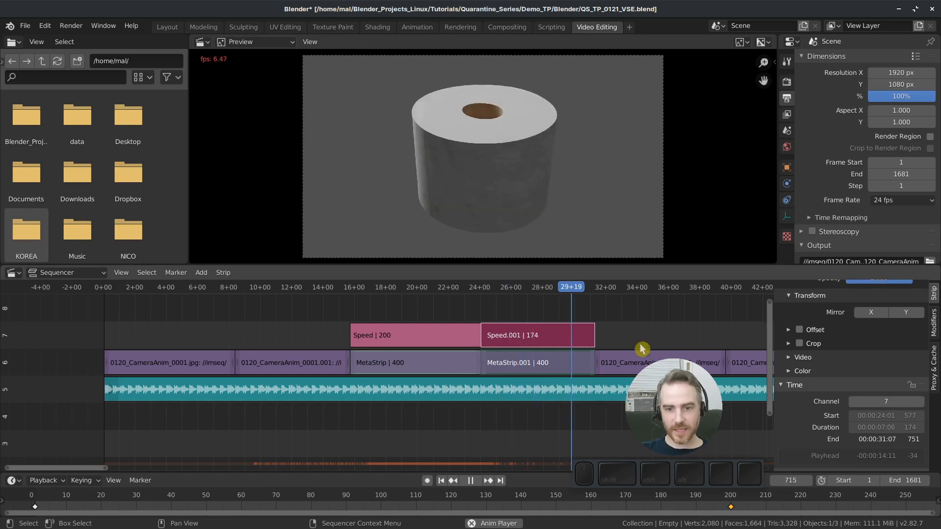
pyautogui.press('space')
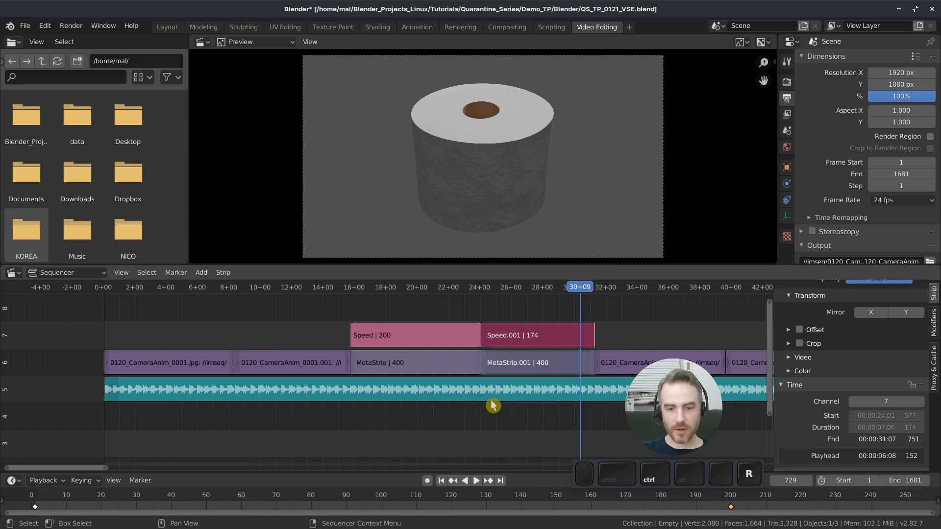
pyautogui.hotkey('ctrl', 'r')
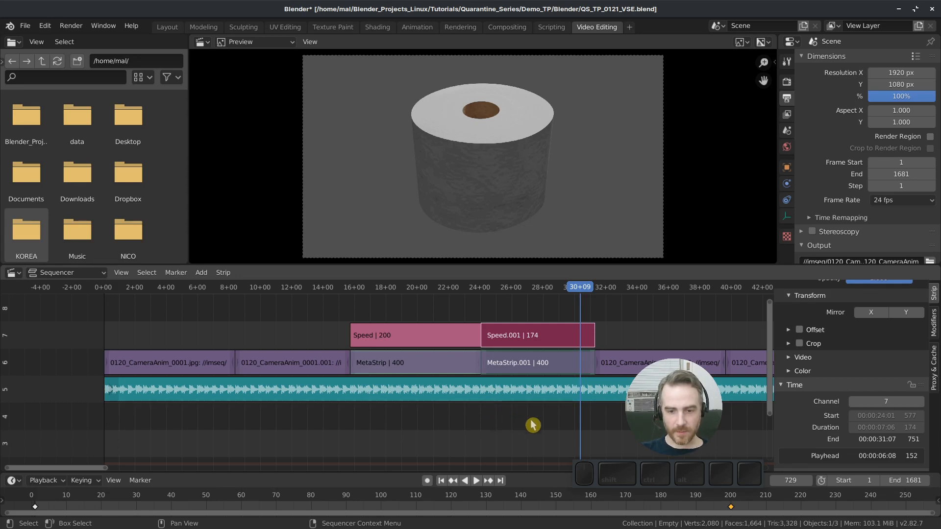
pyautogui.click(526, 289)
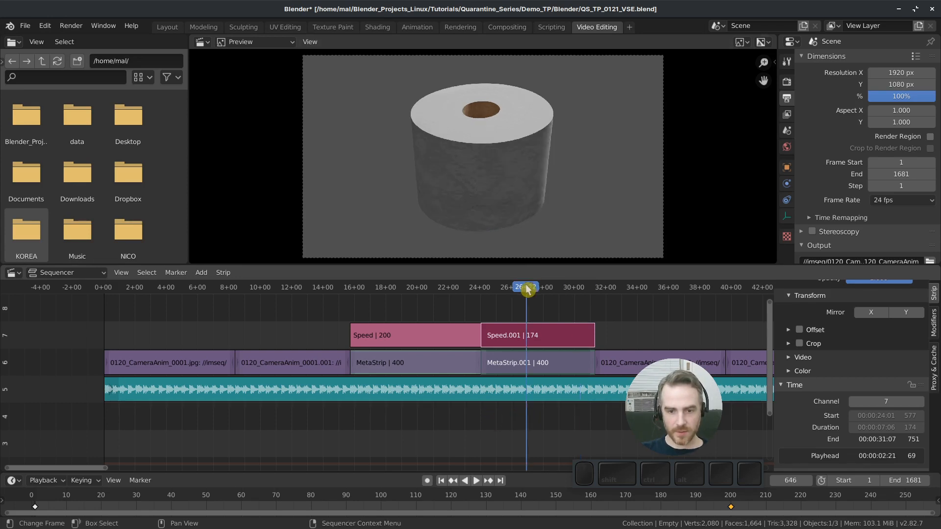
pyautogui.press('space')
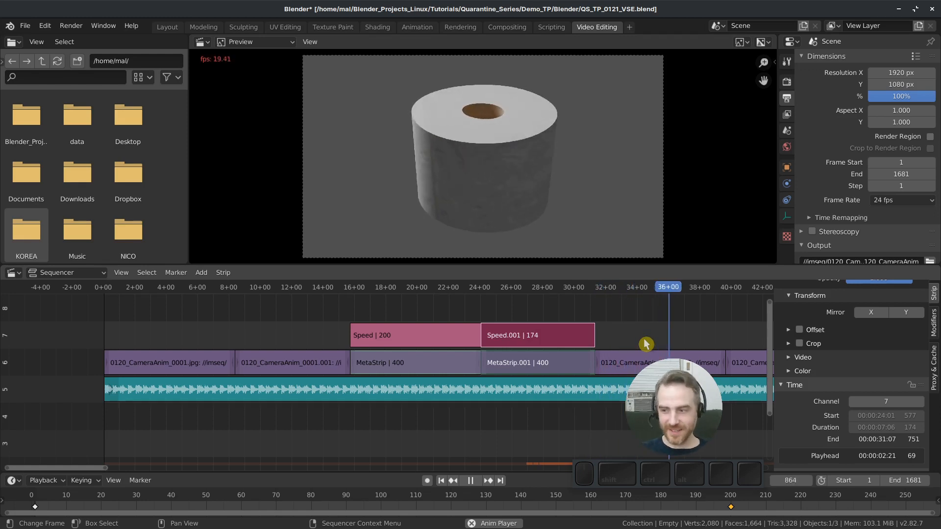
pyautogui.press('space')
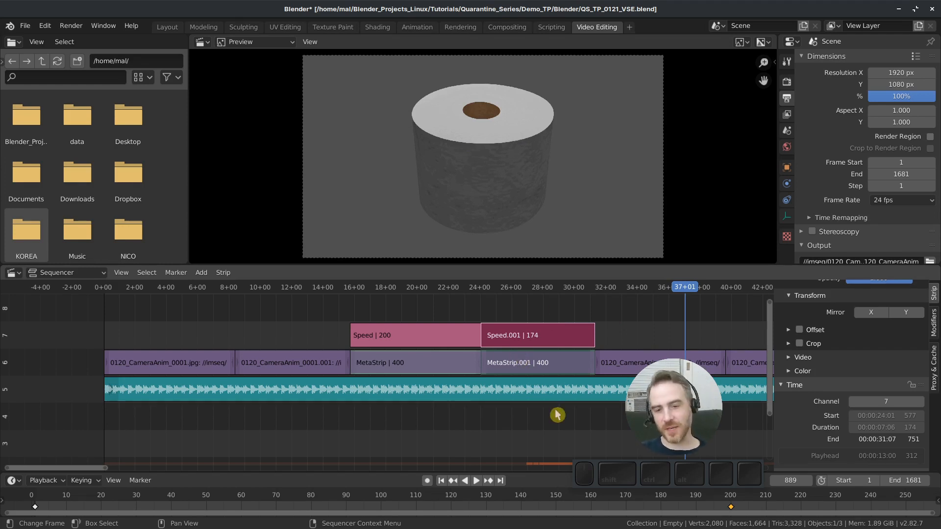
# - Delete the duplicated Speed and meta strips, and the first image strip at the beginning of channel 6
pyautogui.press('x')
pyautogui.click(545, 329)
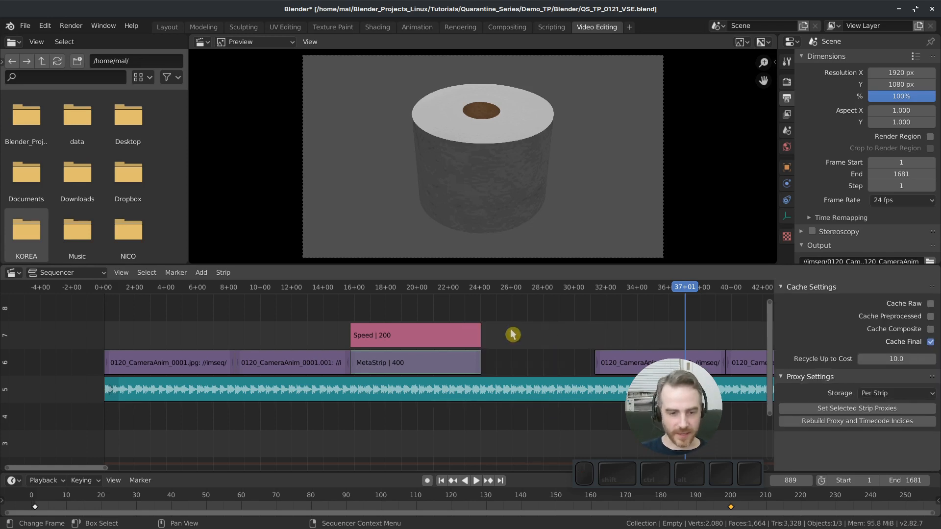
pyautogui.click(177, 369)
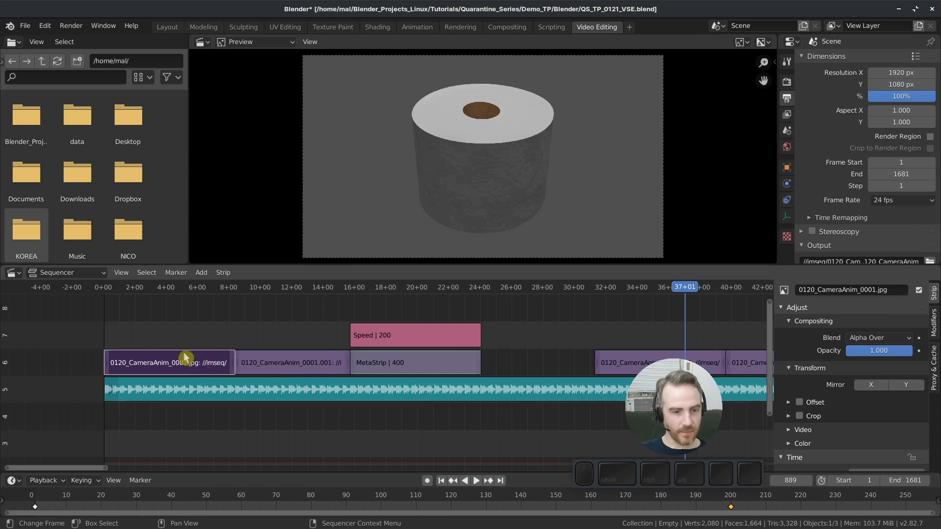
pyautogui.press('x')
pyautogui.click(203, 361)
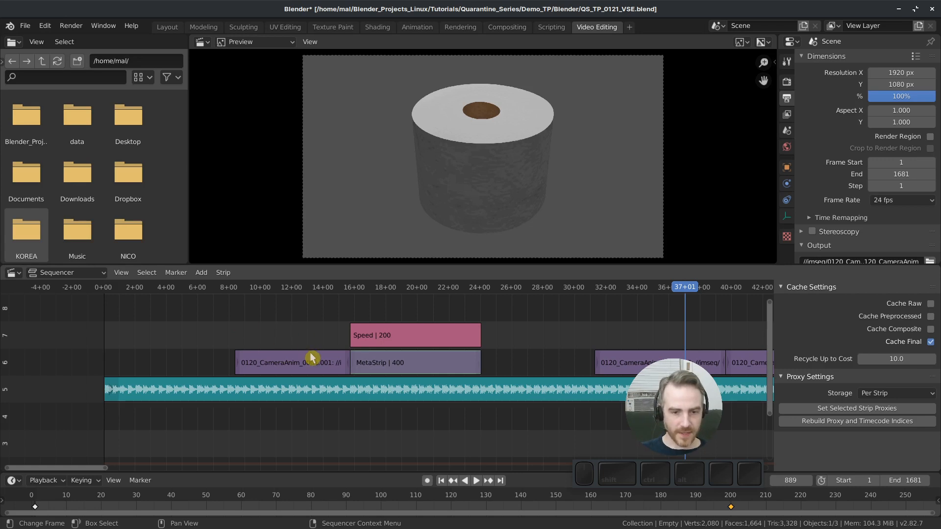
# - Select the music strip on channel 5 and place the playhead on the image strip's start at frame 751
pyautogui.click(649, 363)
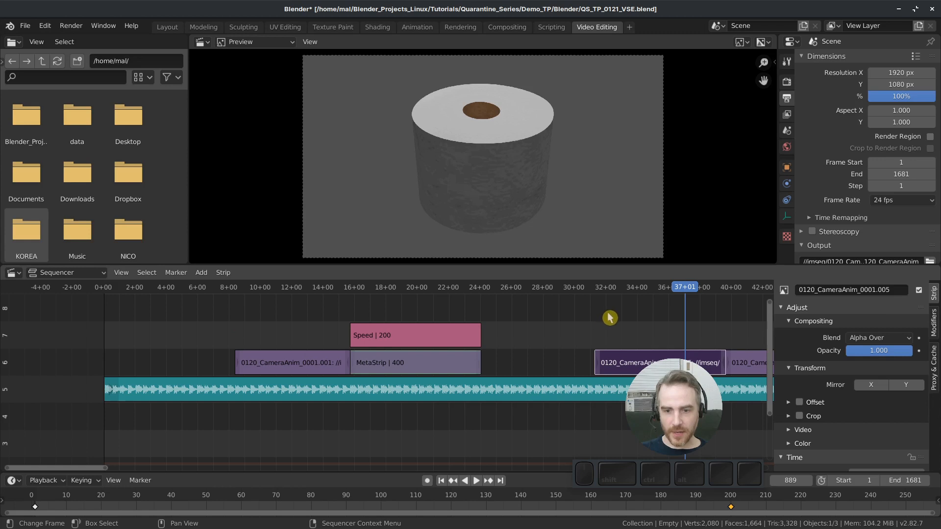
pyautogui.click(597, 392)
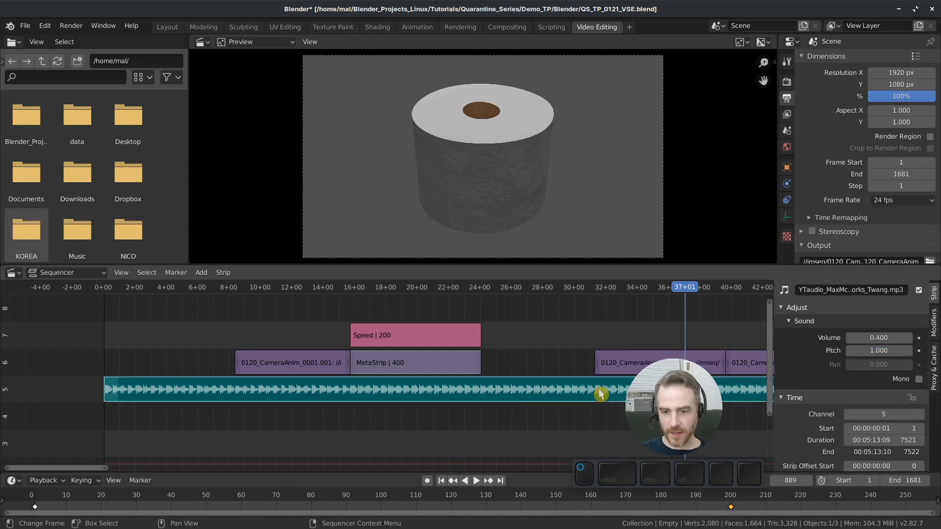
pyautogui.rightClick(598, 321)
pyautogui.moveTo(583, 285)
pyautogui.mouseDown()
pyautogui.moveTo(601, 285)
pyautogui.moveTo(593, 288)
pyautogui.mouseUp()
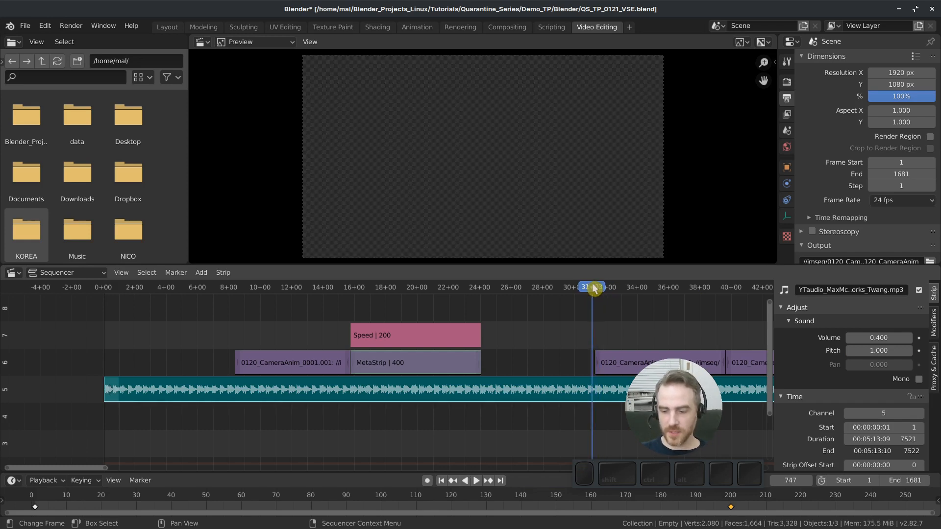
pyautogui.press('pagedown')
pyautogui.press('pageup')
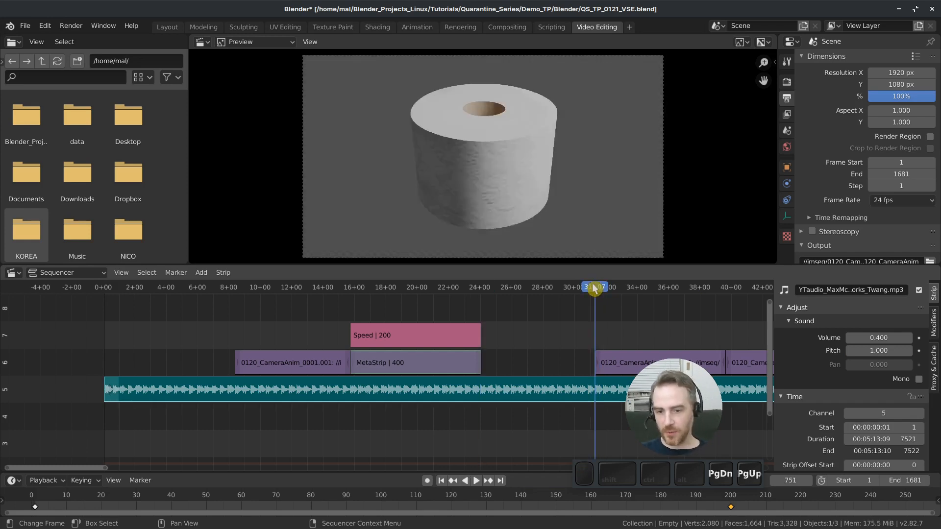
# - Step the playhead back and forth through the strip edit points to examine where the cuts fall
pyautogui.press('pagedown')
pyautogui.scroll(-1, 595, 288)
pyautogui.press('pagedown')
pyautogui.press('pagedown')
pyautogui.press('pageup')
pyautogui.press('pageup')
pyautogui.press('pageup')
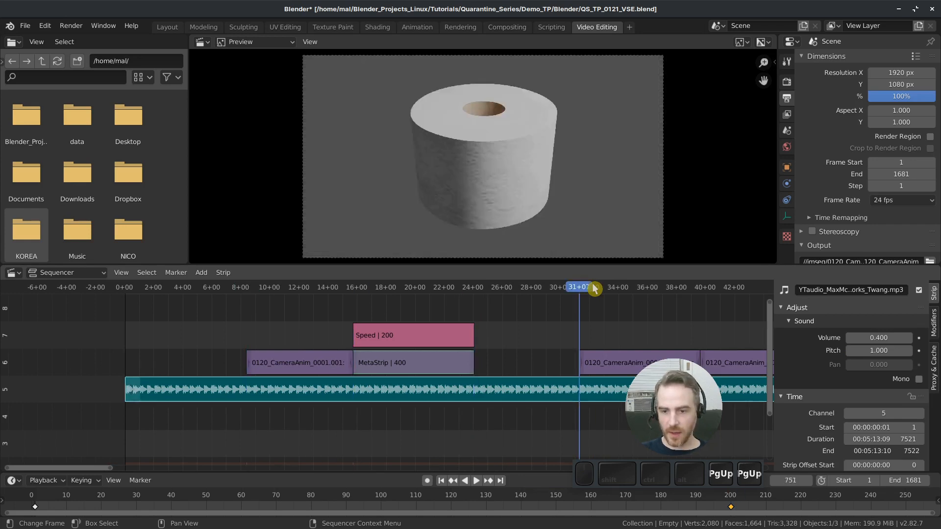
pyautogui.press('pageup')
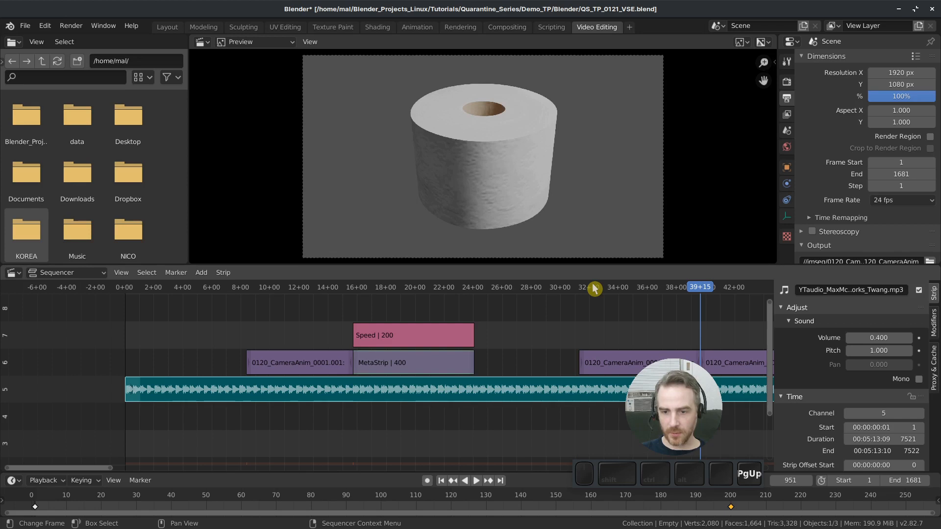
pyautogui.press('pageup')
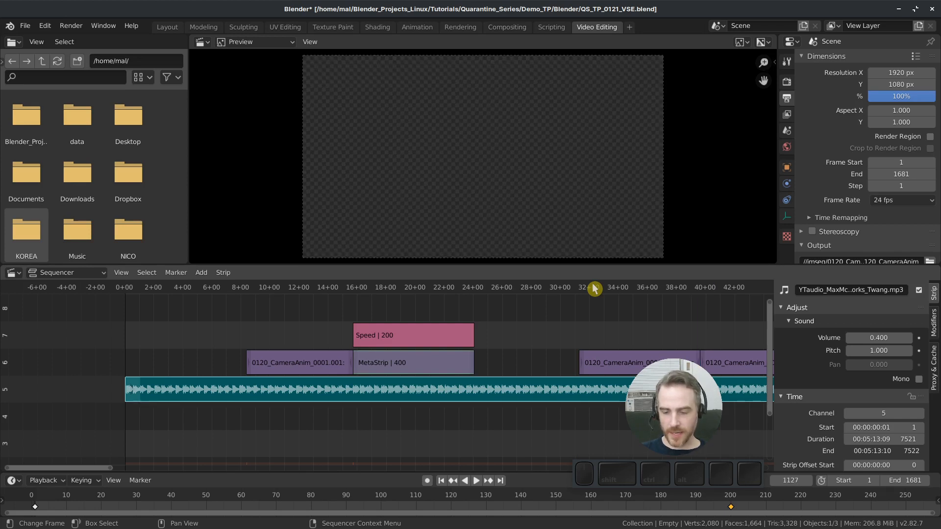
pyautogui.press('pagedown')
pyautogui.press('pagedown')
pyautogui.press('pagedown')
pyautogui.press('pagedown')
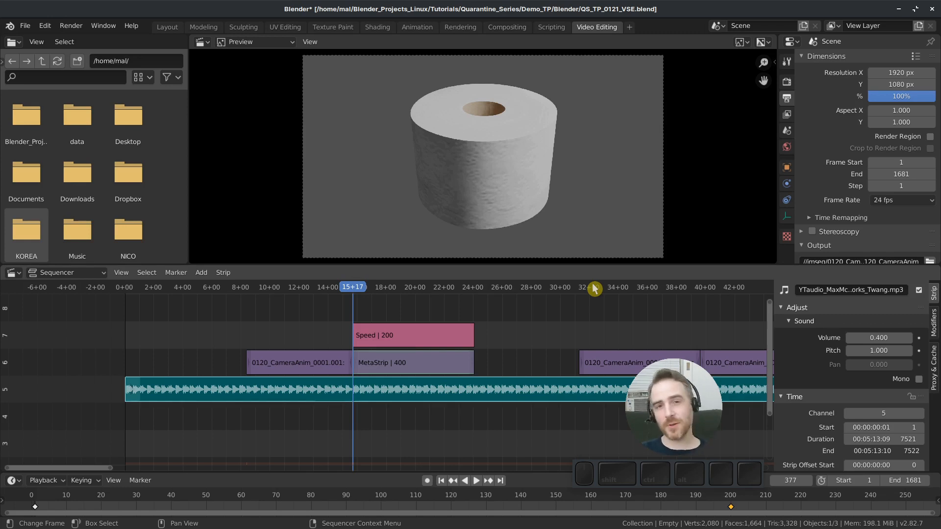
pyautogui.press('pagedown')
# - Return the playhead to frame 751 and cut the music strip there
pyautogui.press('pageup')
pyautogui.press('pageup')
pyautogui.press('pageup')
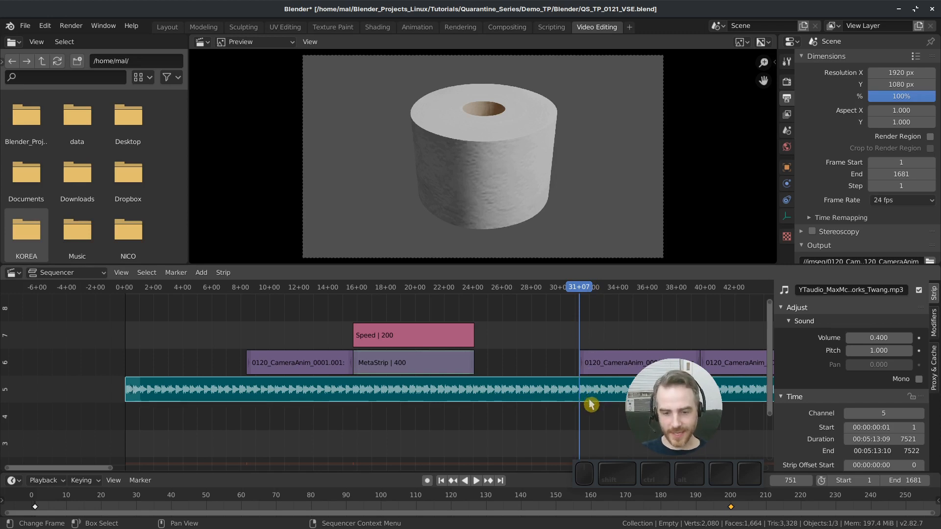
pyautogui.press('k')
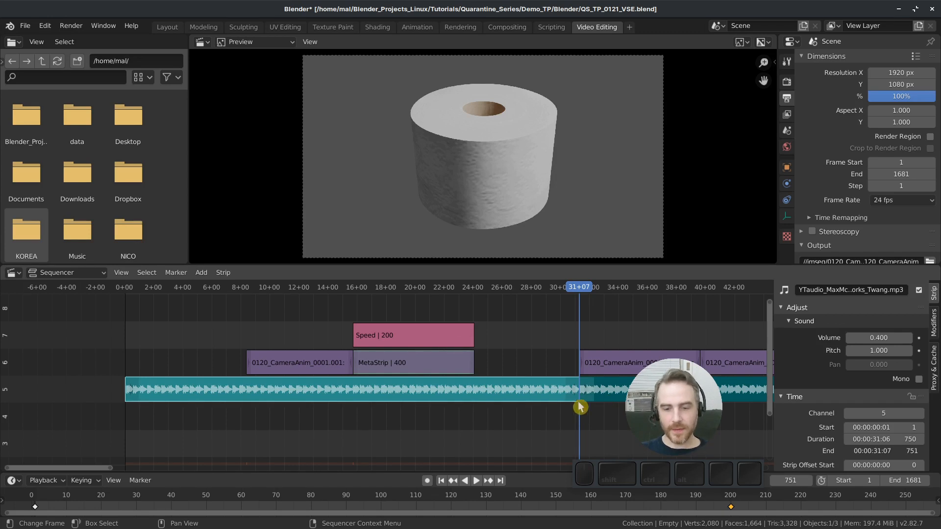
# - Trim the first music segment's end back, snapped to the end of the meta strip at frame 577
pyautogui.click(574, 392)
pyautogui.press('g')
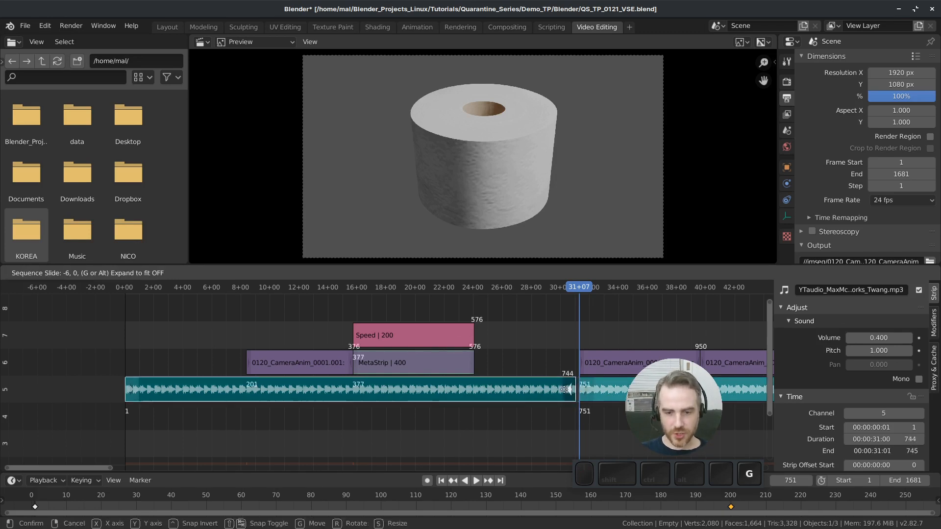
pyautogui.press('ctrl')
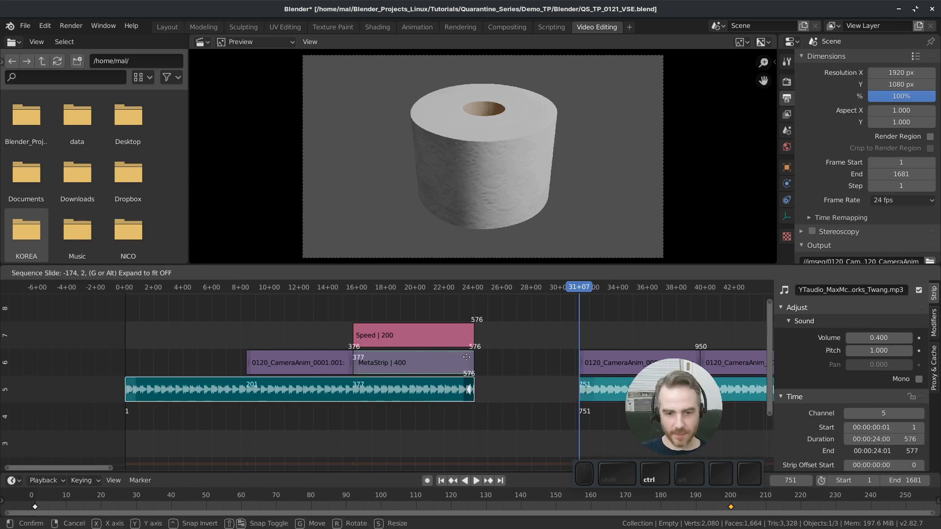
pyautogui.click(466, 357)
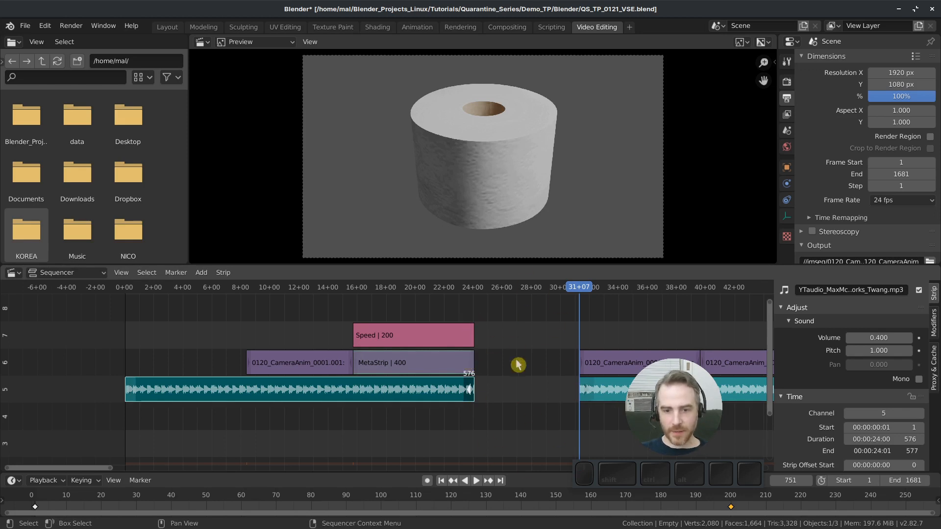
# - Place the playhead at frame 508 and remove the gap between the meta strip and the following strips
pyautogui.keyDown('ctrl'); pyautogui.moveTo(514, 352); pyautogui.dragTo(481, 373, button='middle'); pyautogui.keyUp('ctrl')
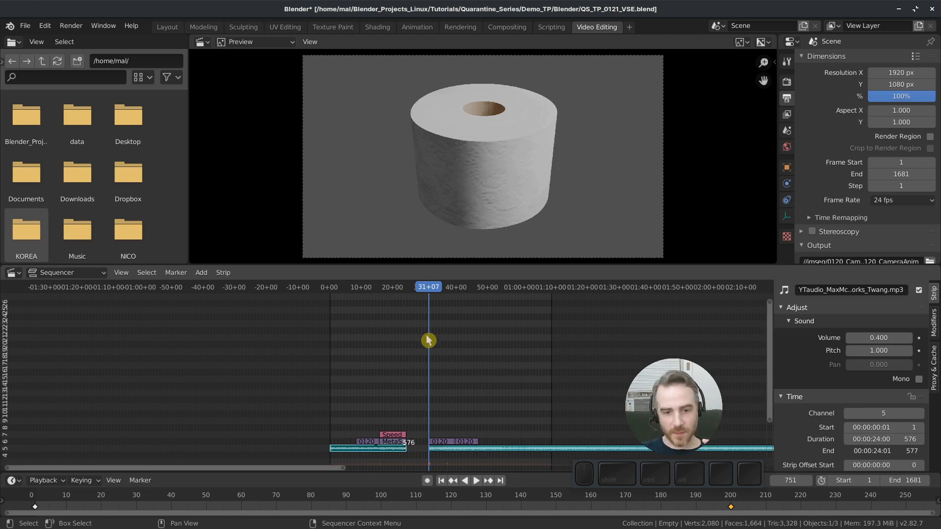
pyautogui.moveTo(420, 464); pyautogui.dragTo(425, 454, button='middle')
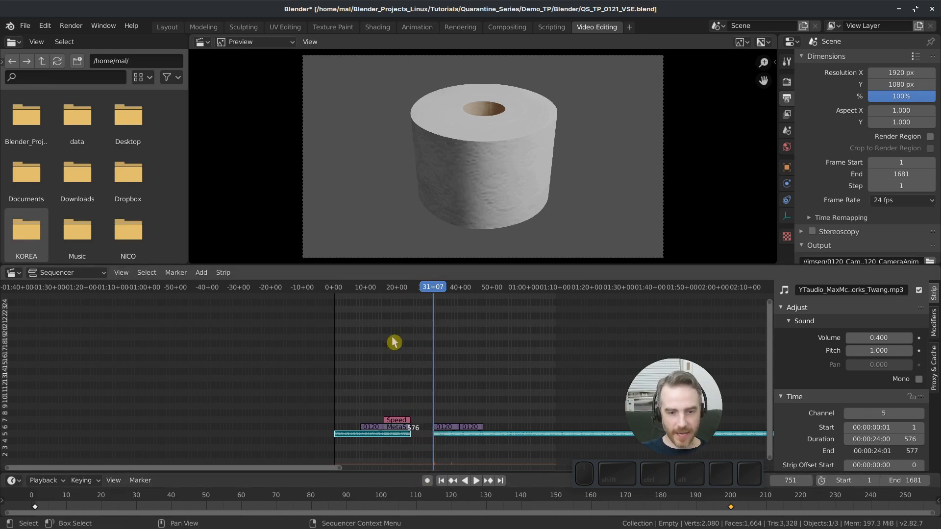
pyautogui.click(402, 291)
pyautogui.press('space')
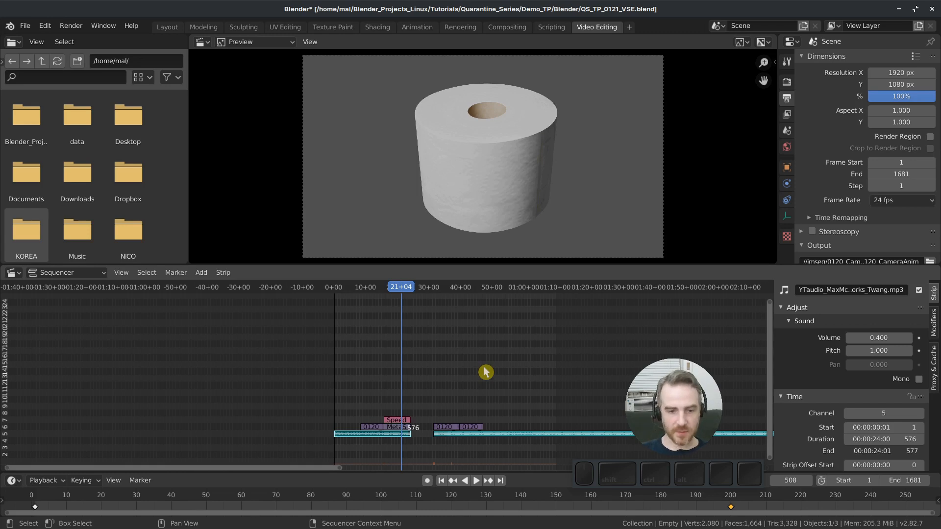
pyautogui.press('BackSpace')
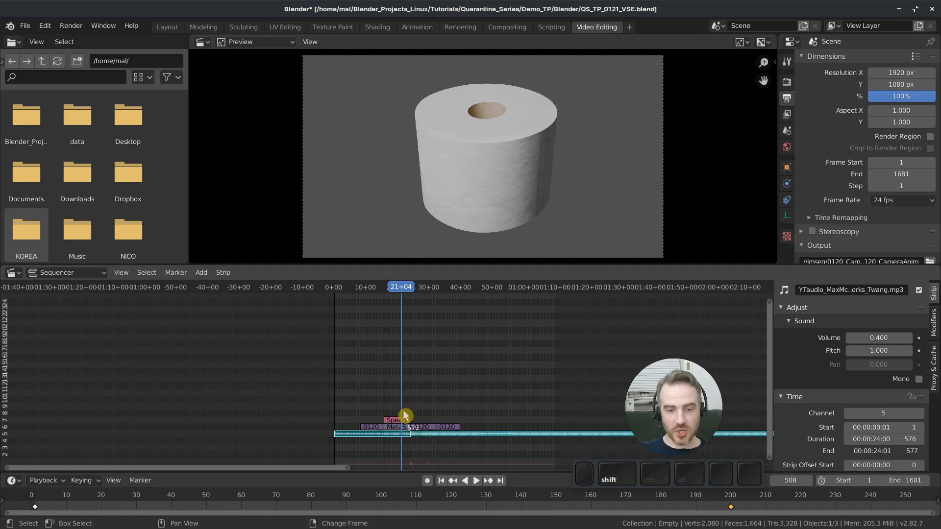
# - Play the sequence from frame 508 across the join at frame 577 to check the music transition
pyautogui.moveTo(365, 388); pyautogui.dragTo(441, 454)
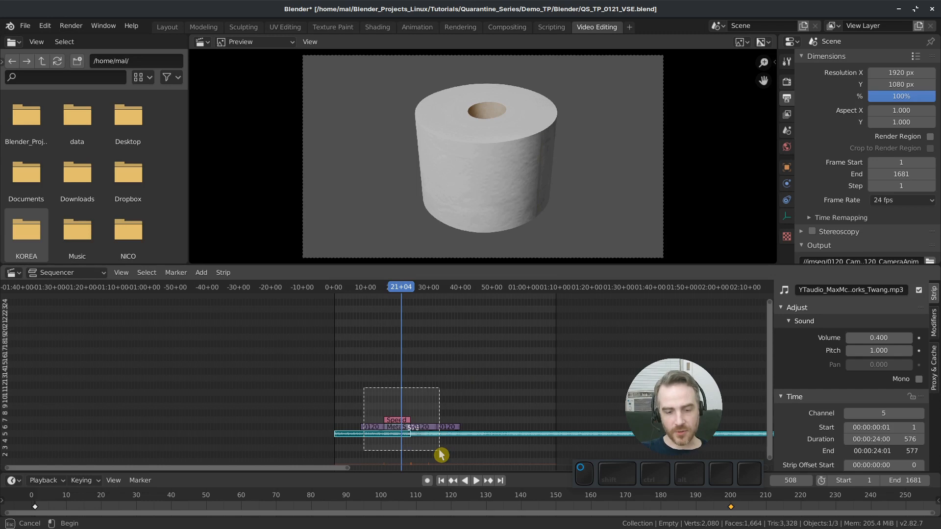
pyautogui.moveTo(441, 454); pyautogui.dragTo(441, 454)
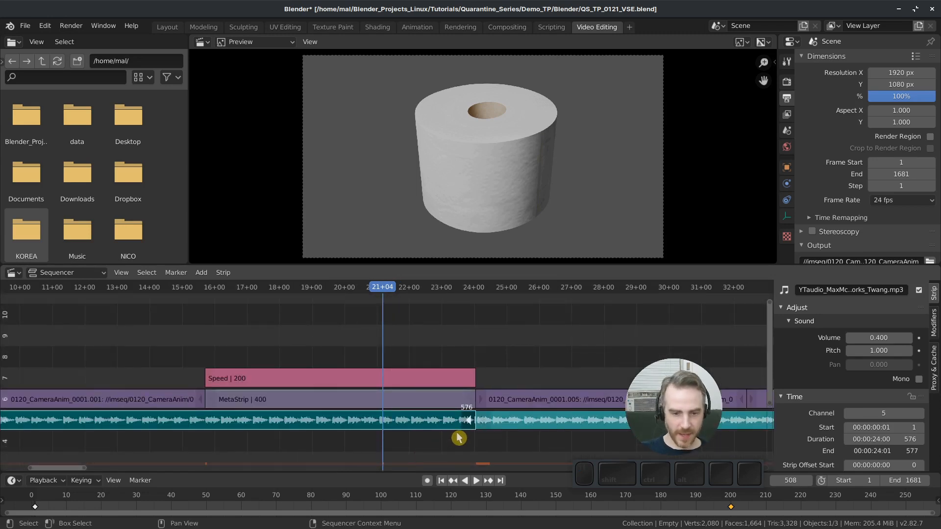
pyautogui.press('space')
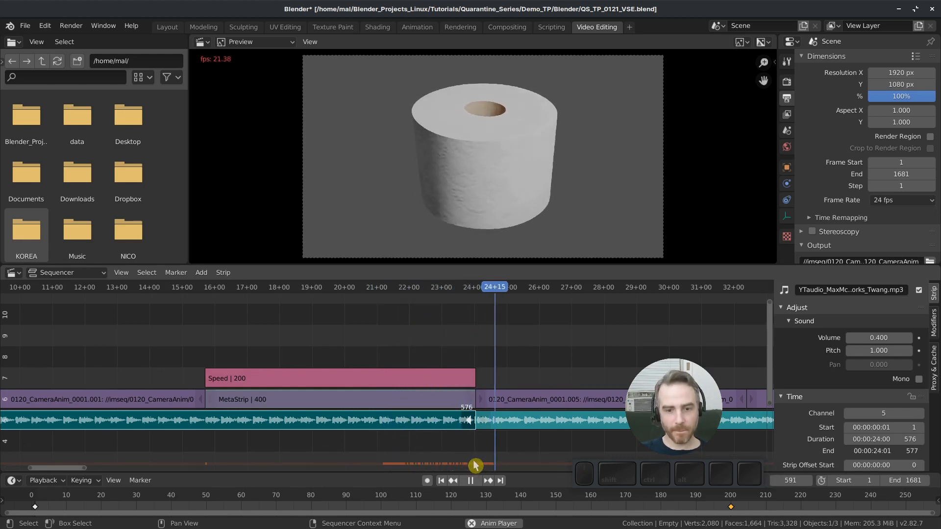
pyautogui.press('space')
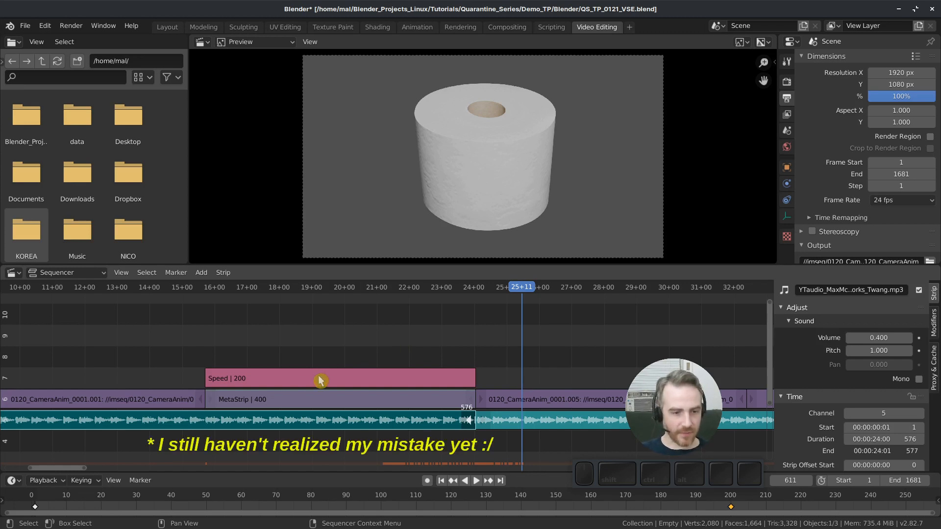
# - Play the sequence from frame 15 through the start of the meta strip to check the cuts against the music
pyautogui.moveTo(171, 342); pyautogui.dragTo(556, 307, button='middle')
pyautogui.moveTo(330, 340); pyautogui.dragTo(361, 338, button='middle')
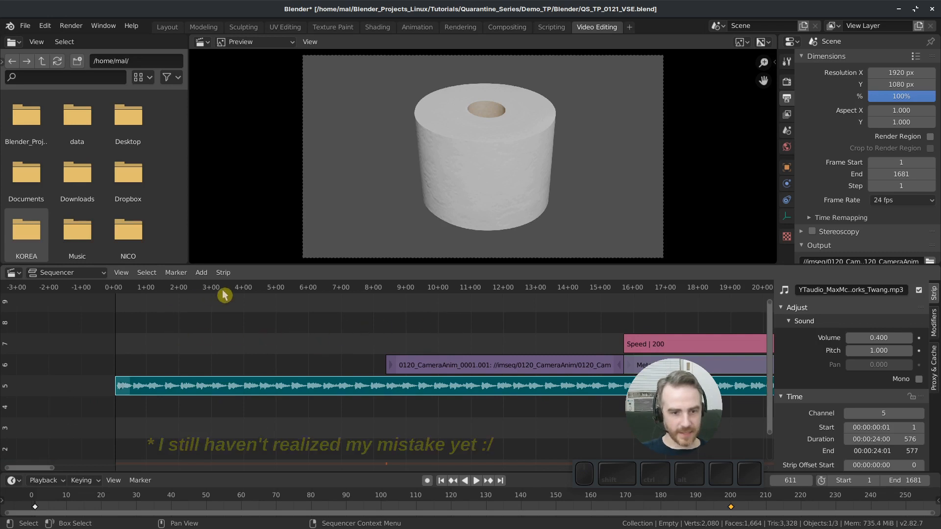
pyautogui.moveTo(130, 292); pyautogui.dragTo(136, 287)
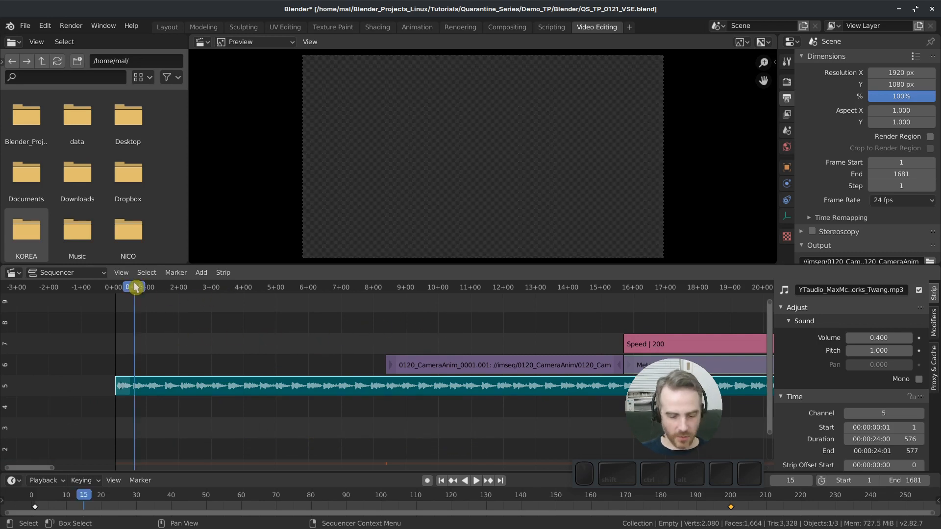
pyautogui.press('space')
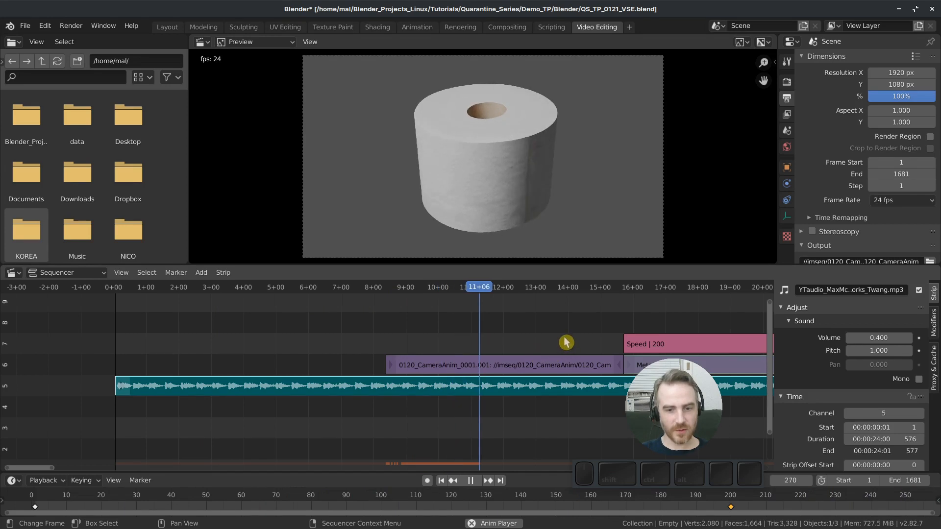
pyautogui.moveTo(558, 342); pyautogui.dragTo(326, 337, button='middle')
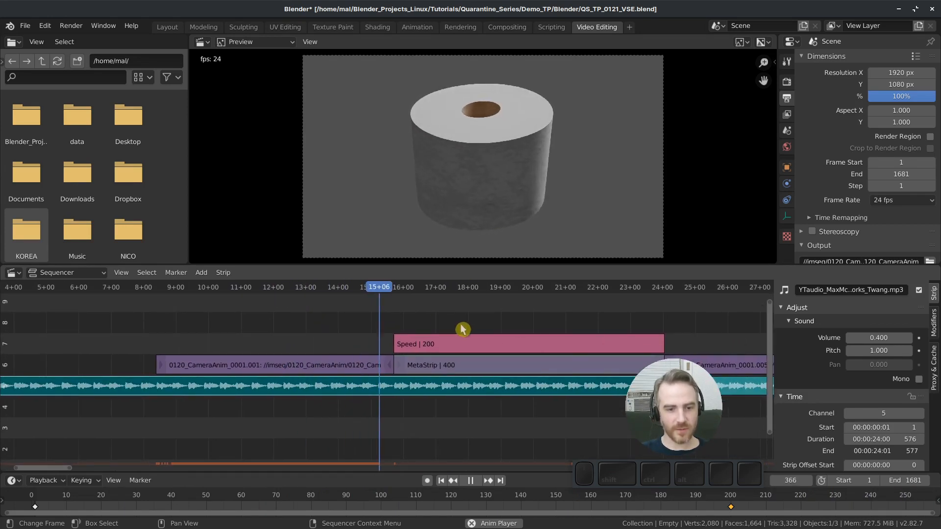
pyautogui.press('space')
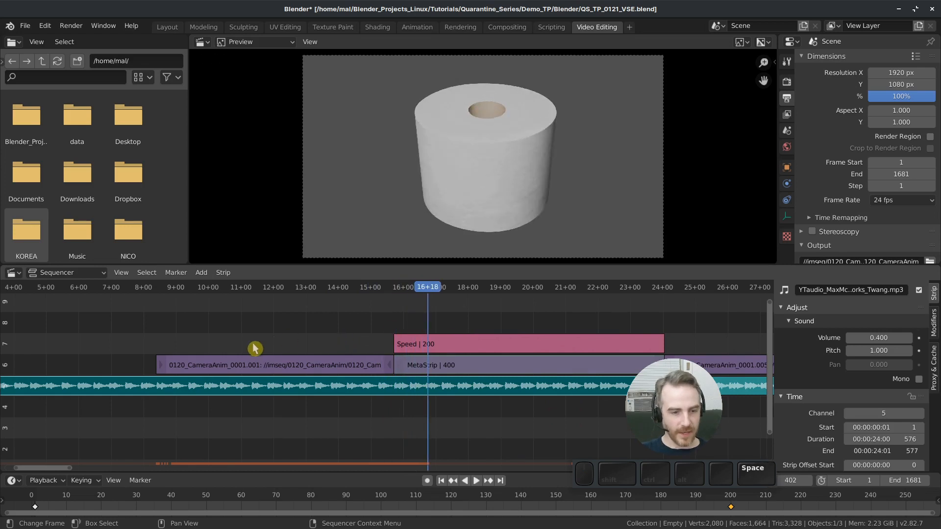
# - Jump the playhead to the start of the first image strip on channel 6, at frame 201
pyautogui.moveTo(225, 347); pyautogui.dragTo(336, 335, button='middle')
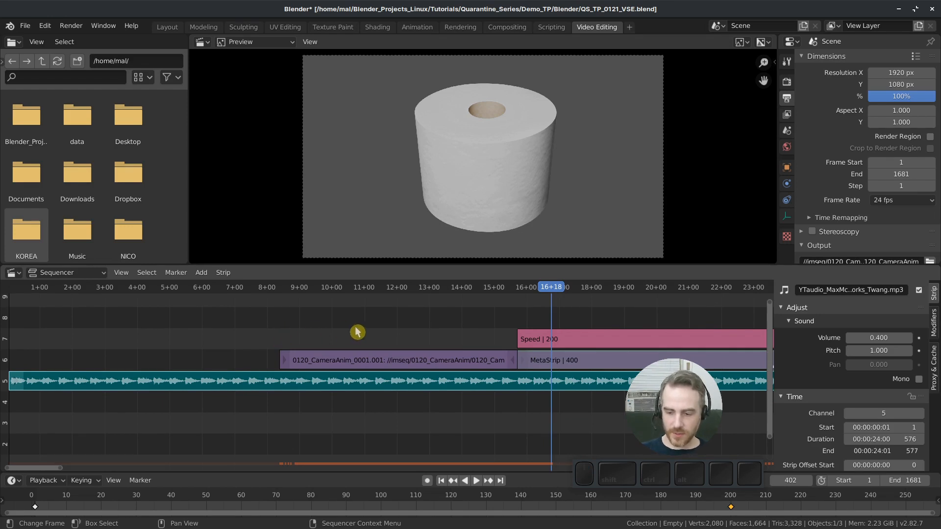
pyautogui.press('pageup')
pyautogui.press('pagedown')
pyautogui.press('pagedown')
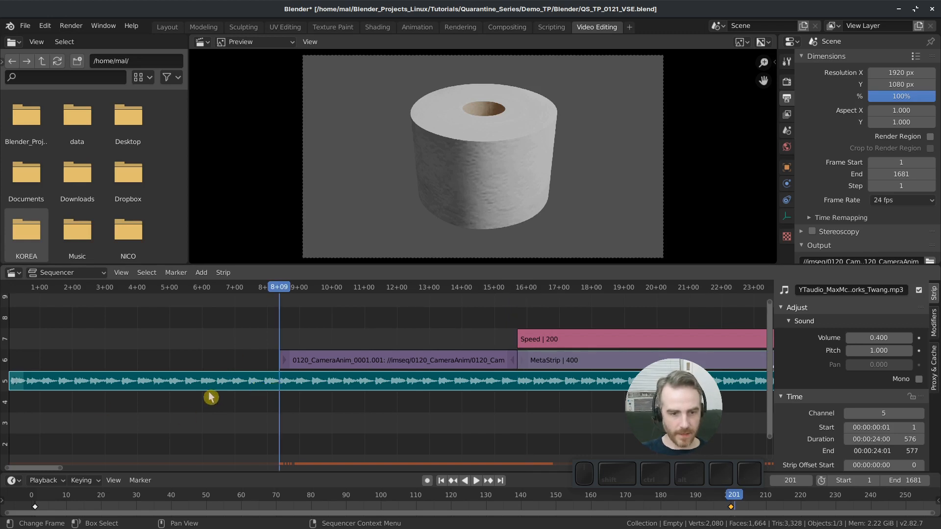
pyautogui.moveTo(211, 397); pyautogui.dragTo(282, 402, button='middle')
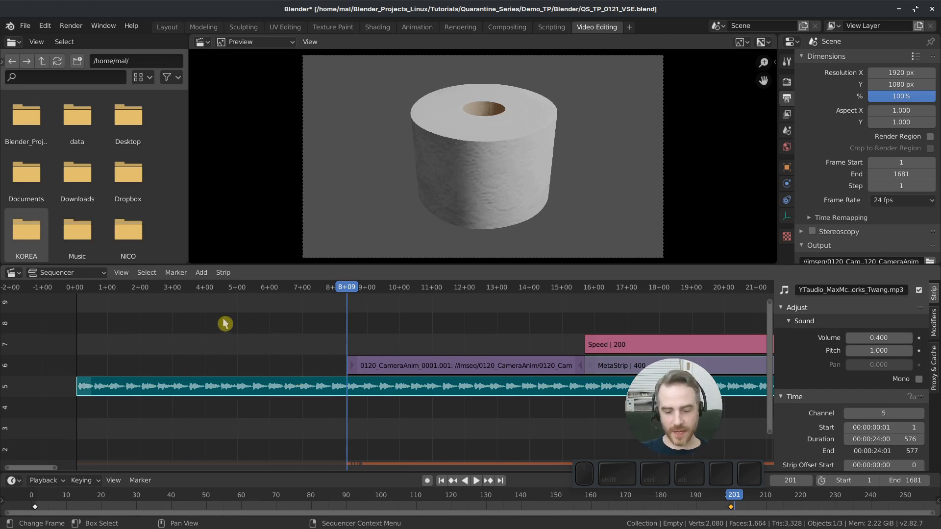
pyautogui.press('k')
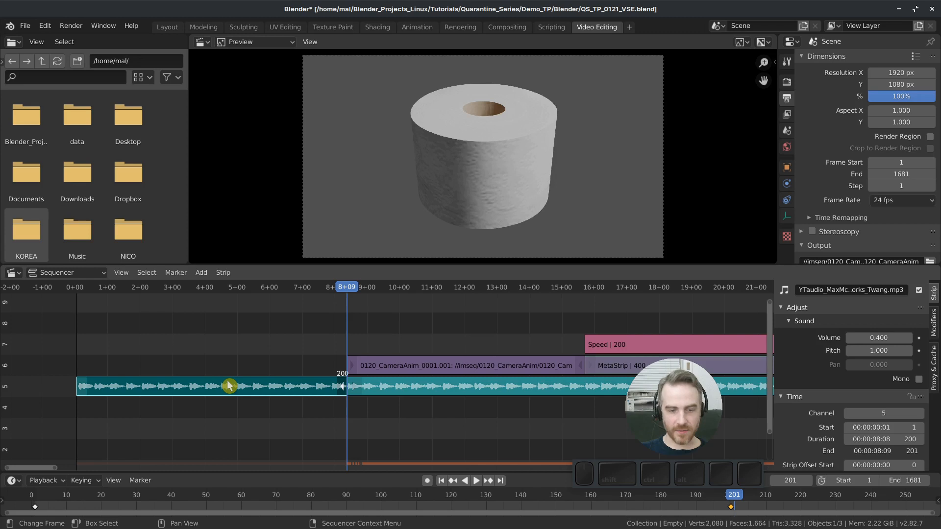
pyautogui.hotkey('ctrl', 'z')
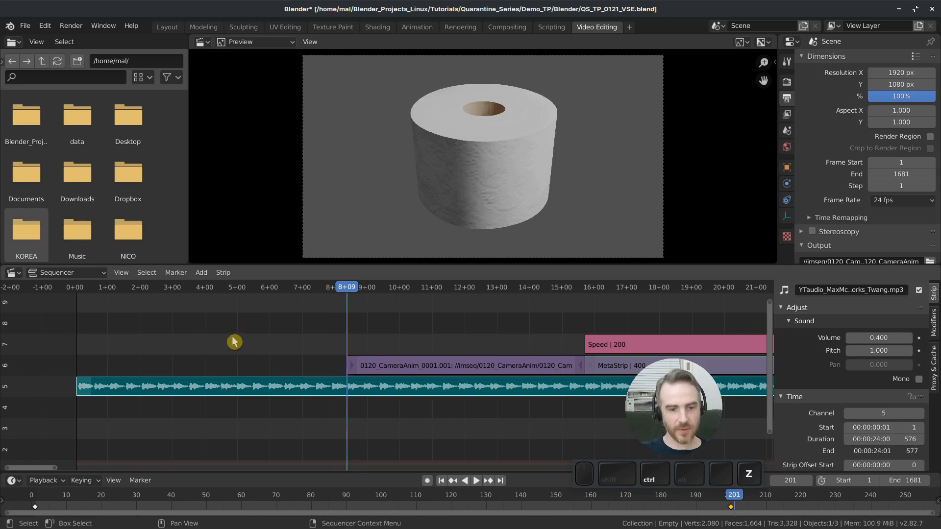
pyautogui.press('k')
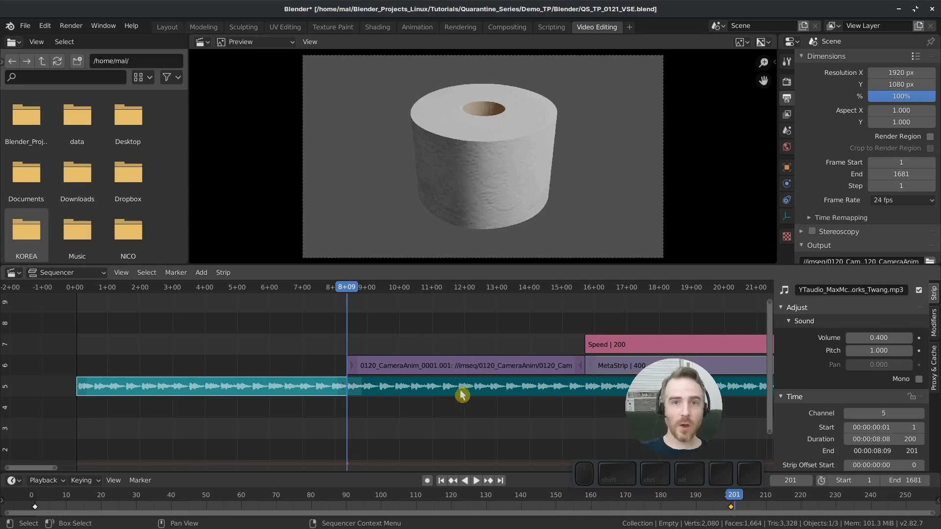
pyautogui.hotkey('ctrl', 'z')
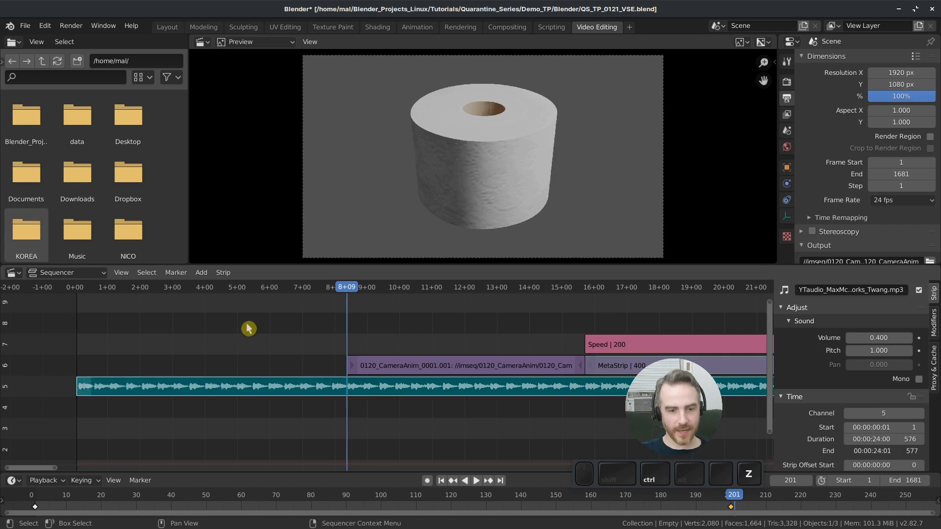
# - Cut the music strip at frame 201 and delete the part before it
pyautogui.press('k')
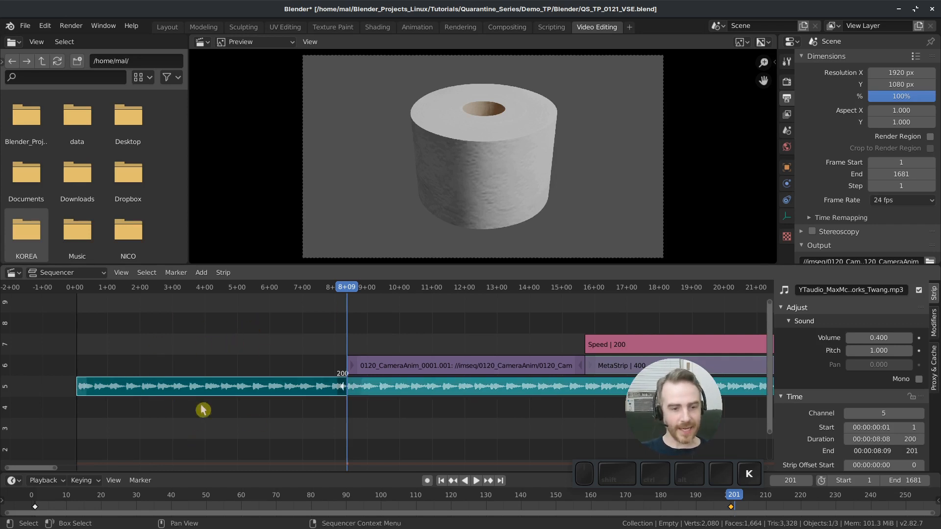
pyautogui.press('x')
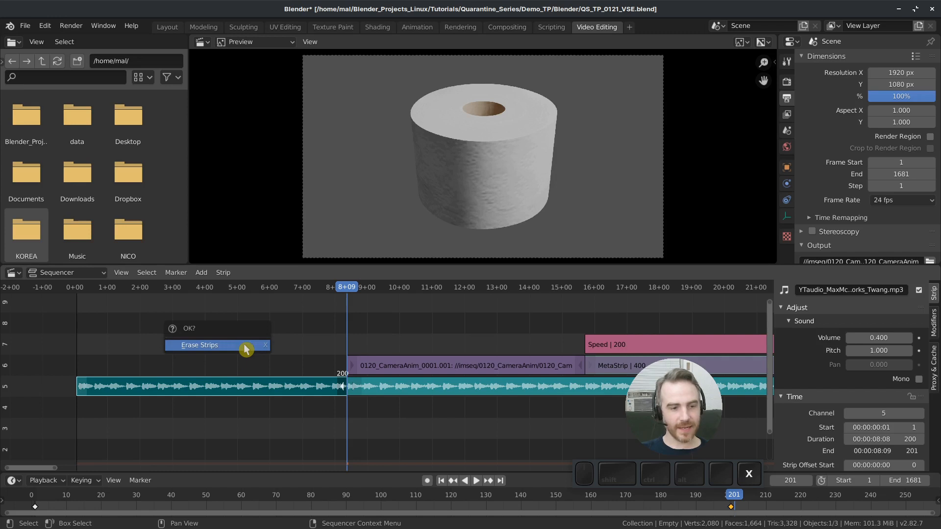
pyautogui.click(246, 349)
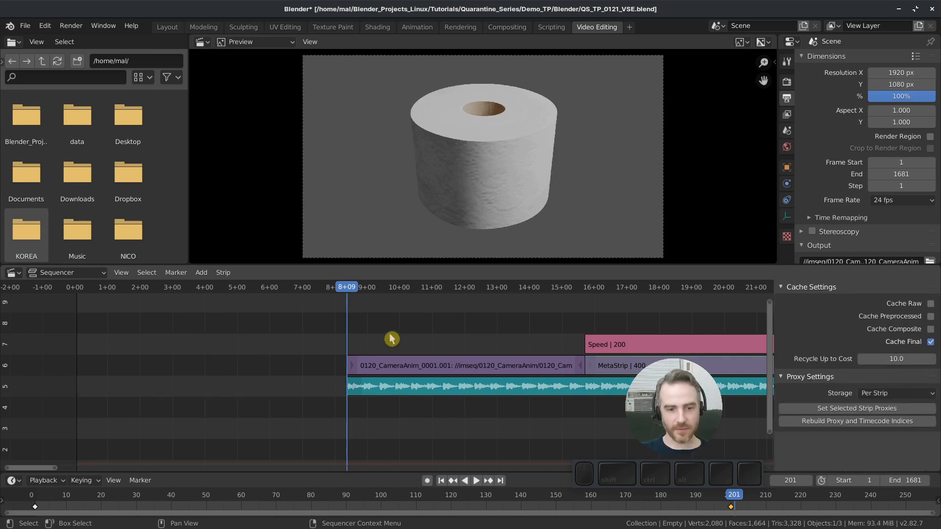
# - Play the sequence from frame 201 to check how the shortened music fits the first image strip
pyautogui.press('space')
pyautogui.moveTo(475, 331); pyautogui.dragTo(343, 345, button='middle')
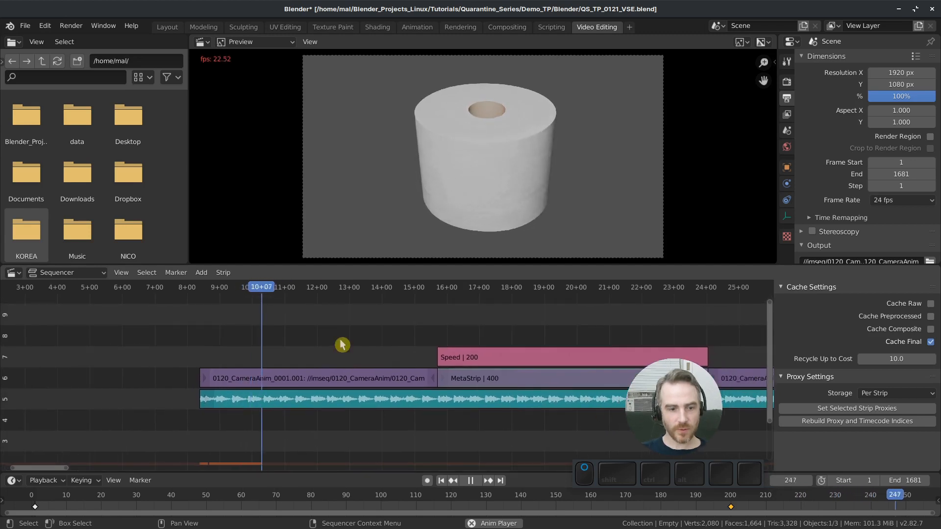
pyautogui.press('space')
pyautogui.moveTo(253, 363); pyautogui.dragTo(428, 330, button='middle')
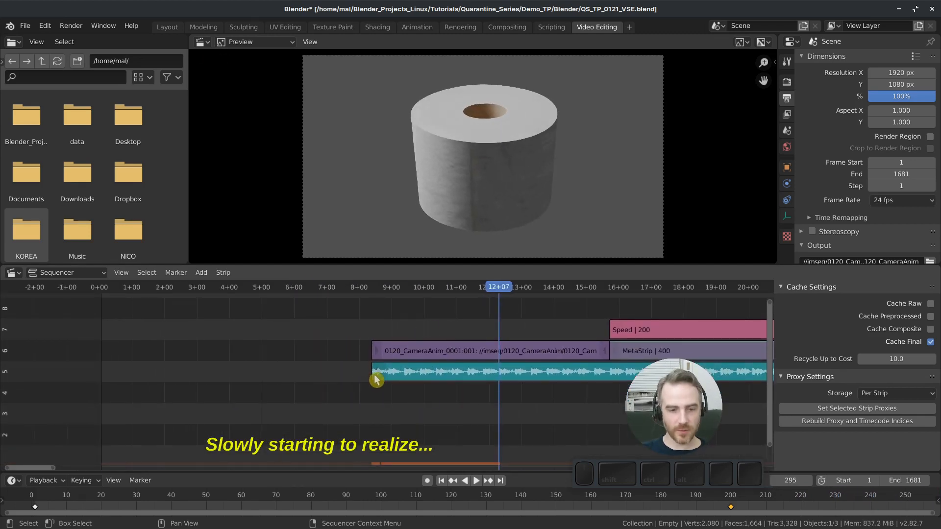
# - Extend the music strip's start back to frame 189 and play from there through the start of the meta strip
pyautogui.moveTo(377, 381); pyautogui.dragTo(359, 371)
pyautogui.moveTo(347, 289); pyautogui.dragTo(354, 295)
pyautogui.press('space')
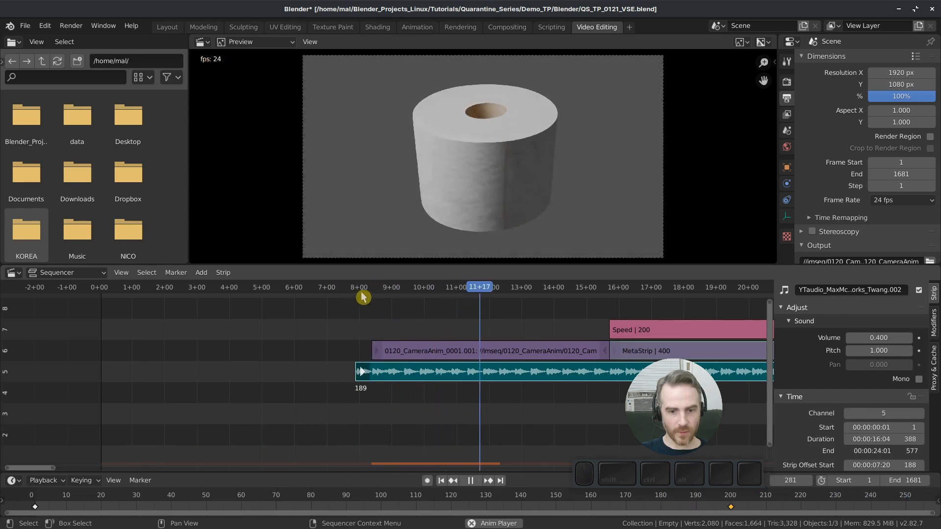
pyautogui.moveTo(430, 319); pyautogui.dragTo(330, 326, button='middle')
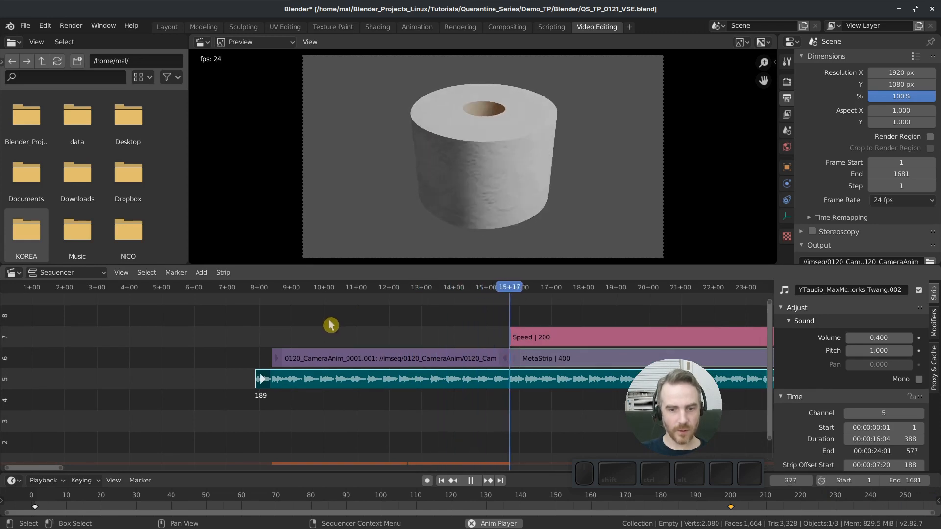
pyautogui.press('space')
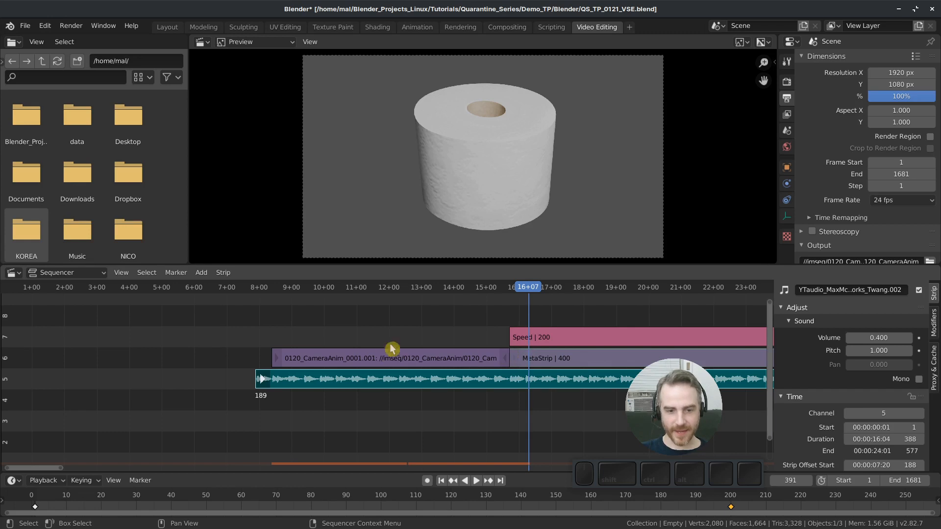
# - Duplicate the first image strip directly in front of itself and trim the copy's start to the music start at frame 189
pyautogui.click(374, 358)
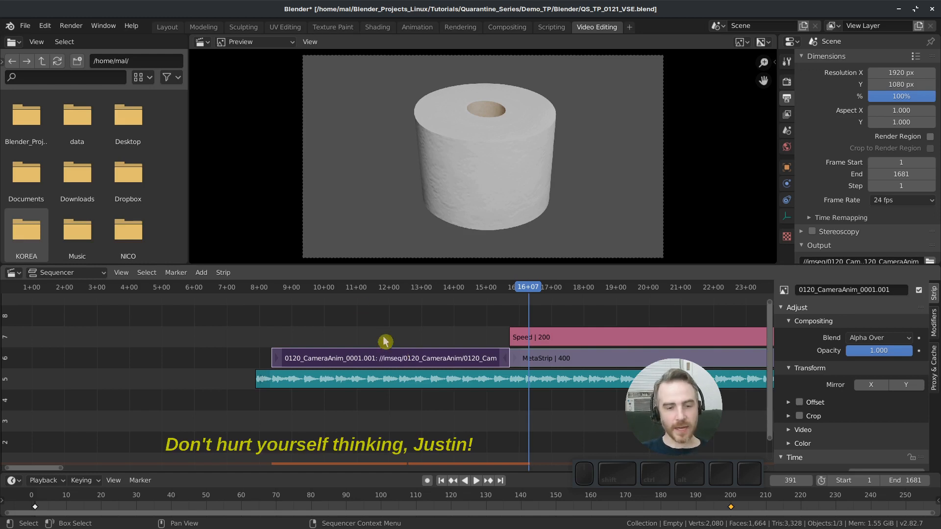
pyautogui.hotkey('shift', 'd')
pyautogui.click(312, 357)
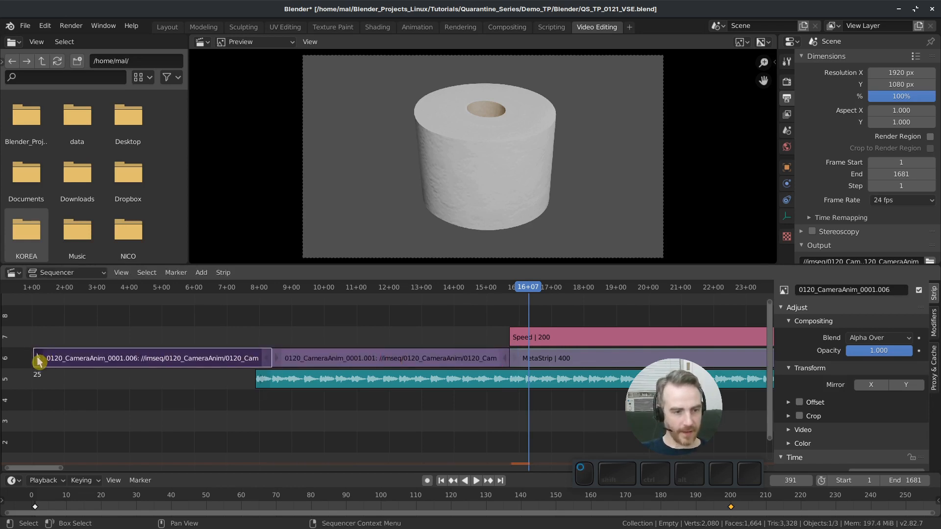
pyautogui.press('g')
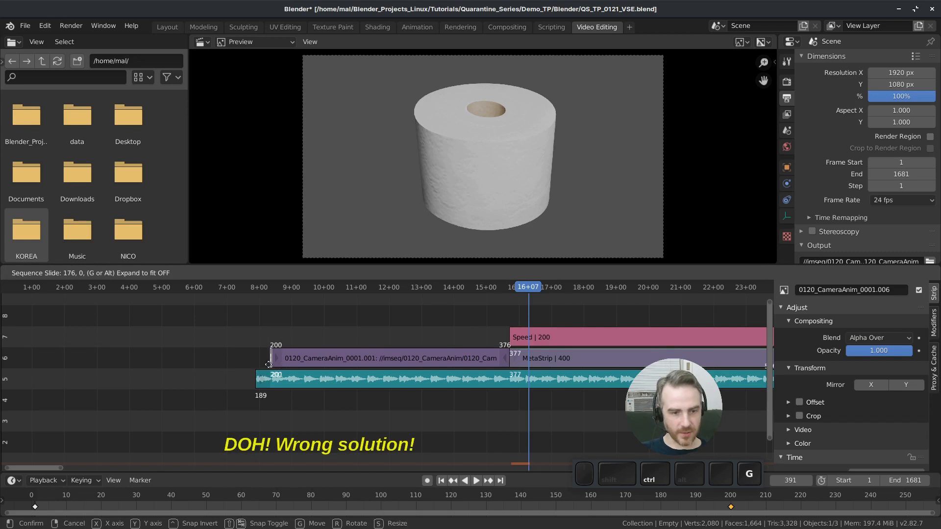
pyautogui.click(256, 365)
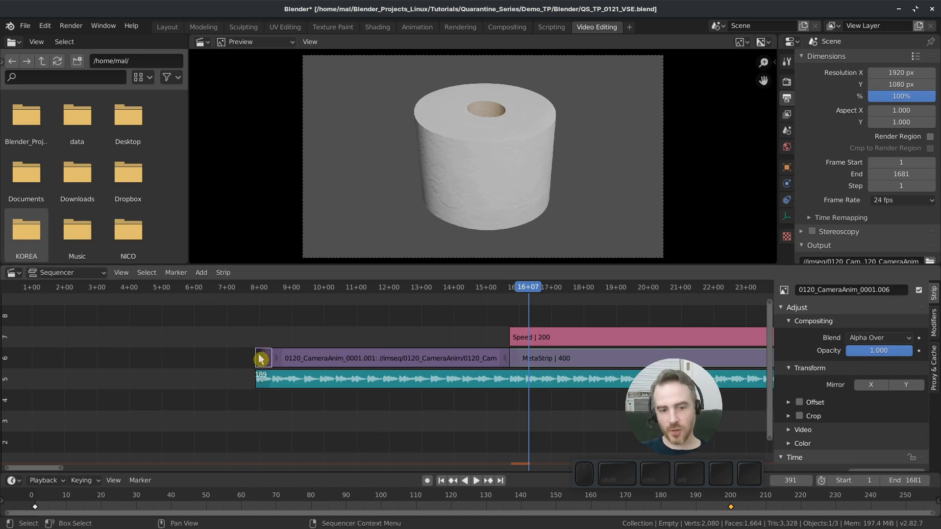
# - Play the sequence around the duplicated image strip to check its join with the original strip
pyautogui.click(245, 290)
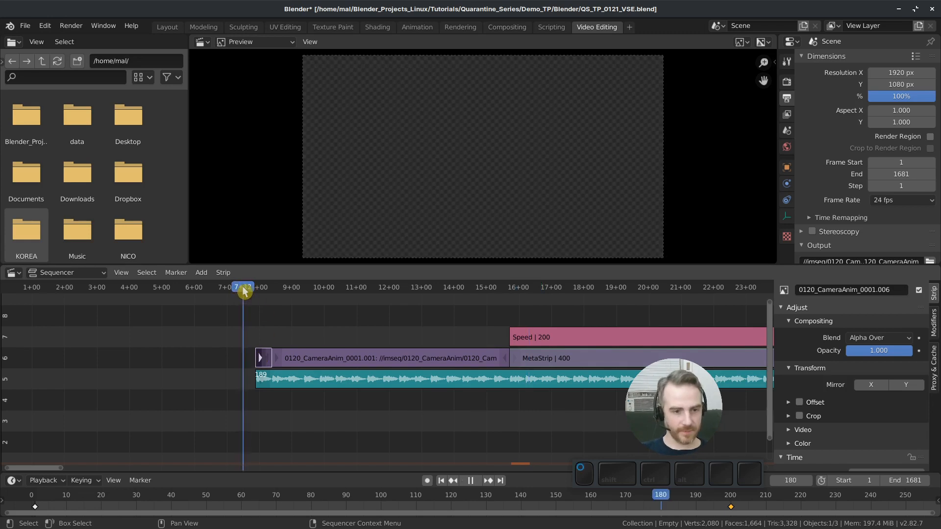
pyautogui.press('space')
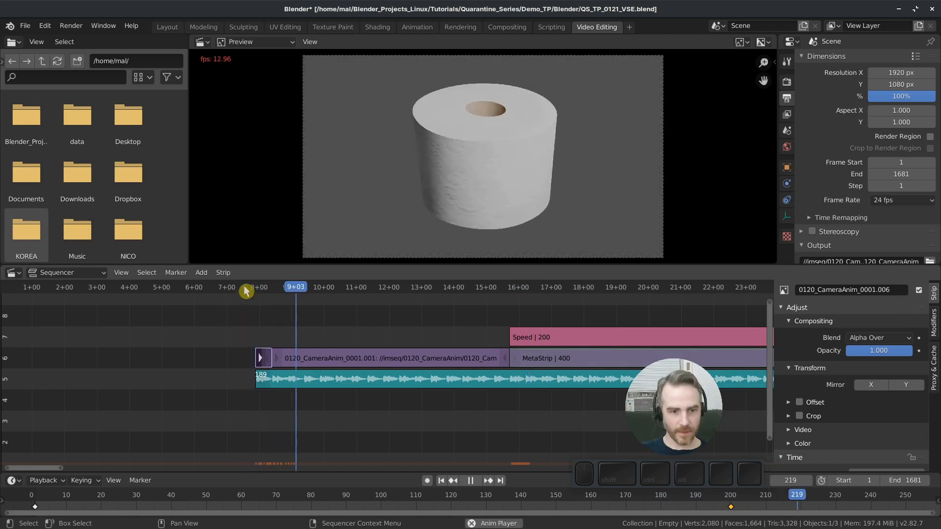
pyautogui.press('space')
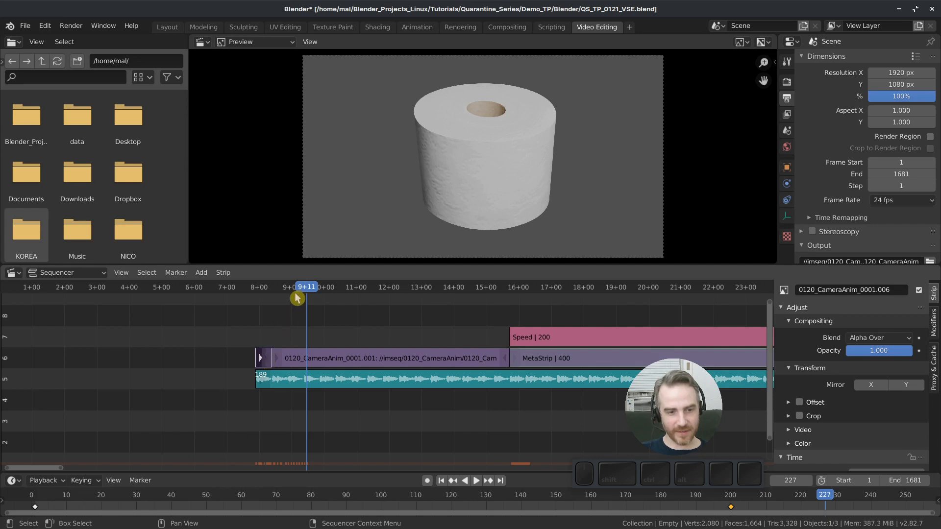
pyautogui.click(265, 288)
pyautogui.press('space')
pyautogui.press('space')
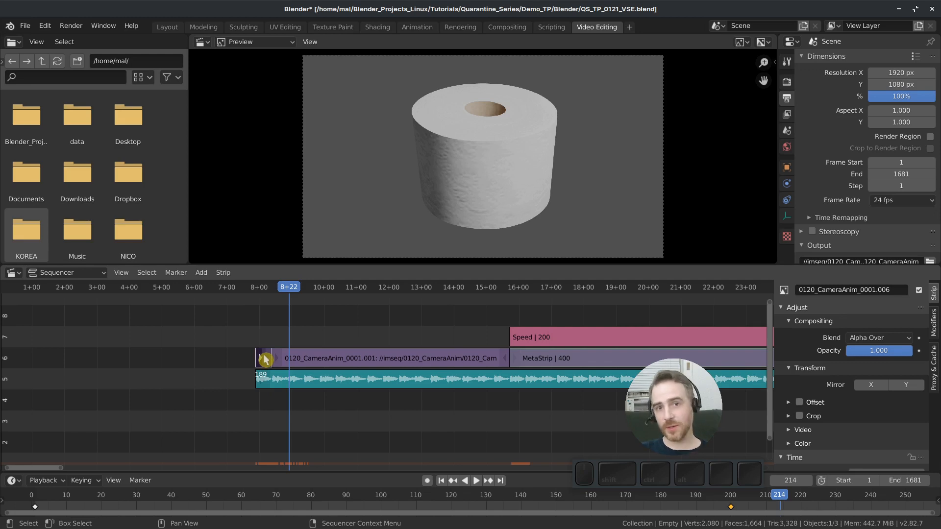
# - Delete the short duplicate image strip in front of the original
pyautogui.click(265, 361)
pyautogui.press('x')
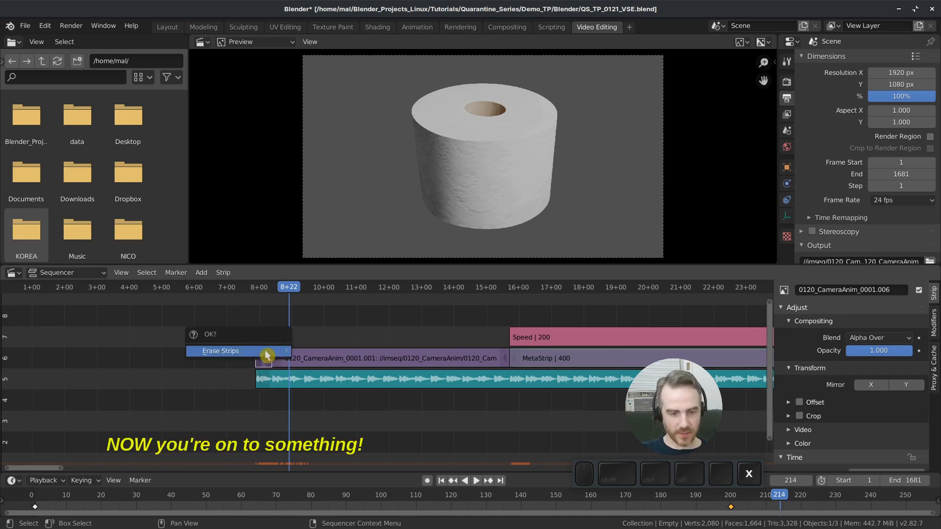
pyautogui.click(281, 352)
# - Clear the offsets of the first image strip and slide it on channel 8 to start with the music at frame 189
pyautogui.click(376, 360)
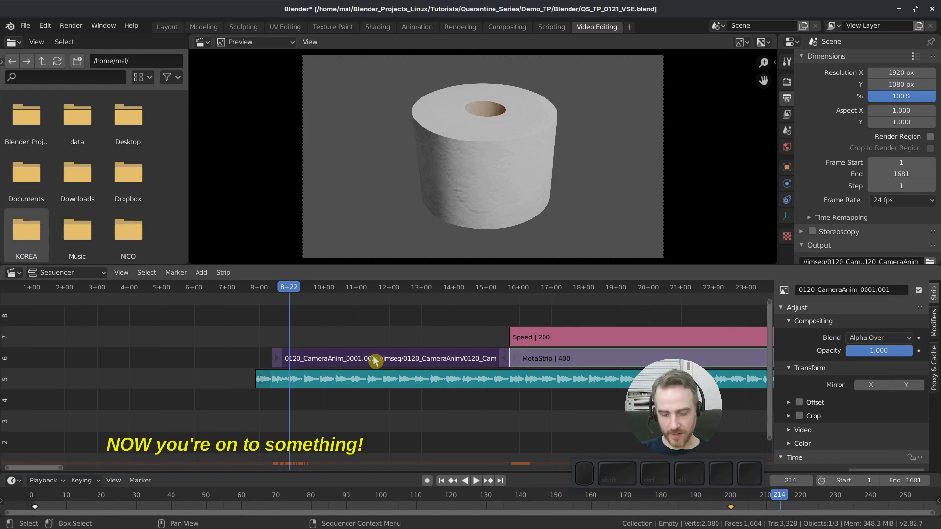
pyautogui.hotkey('alt', 'o')
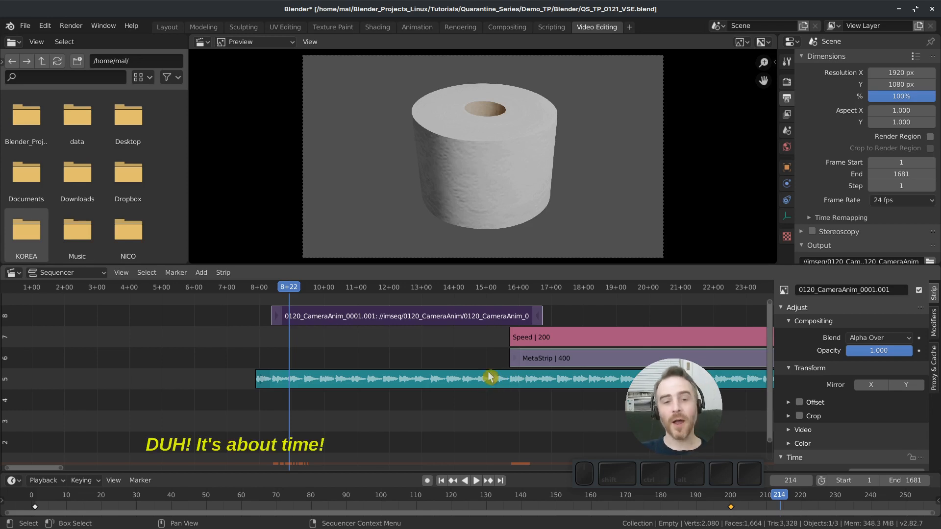
pyautogui.click(293, 321)
pyautogui.press('g')
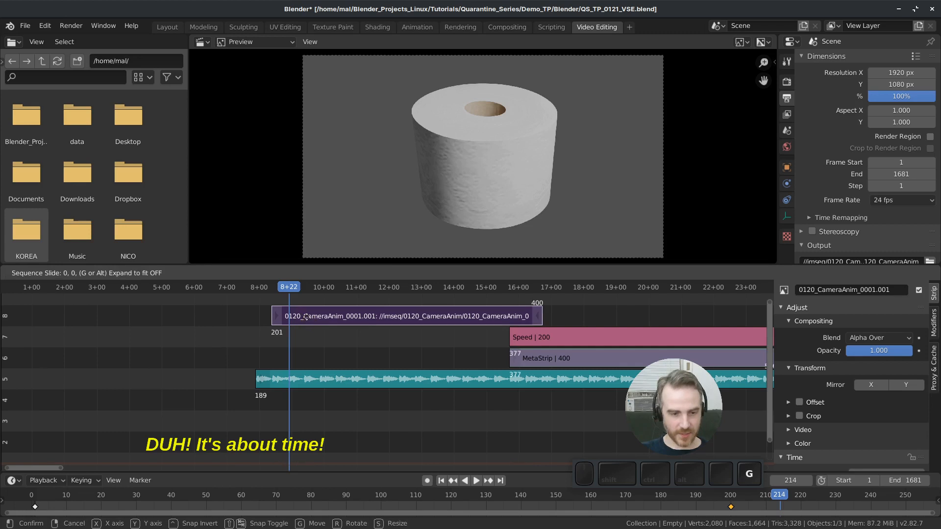
pyautogui.click(269, 328)
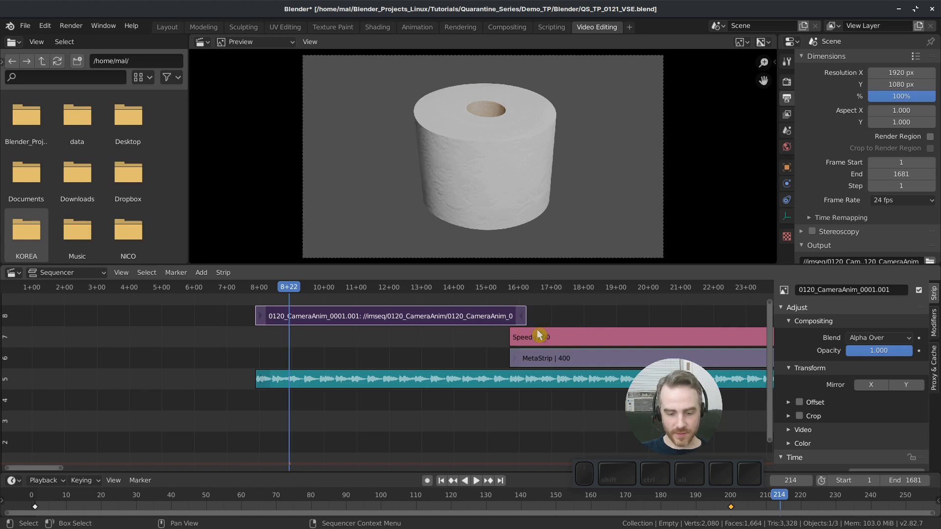
# - Snap the image strip's end to the meta strip's start on channel 6 and trim its start to the music start at frame 189
pyautogui.press('g')
pyautogui.press('ctrl')
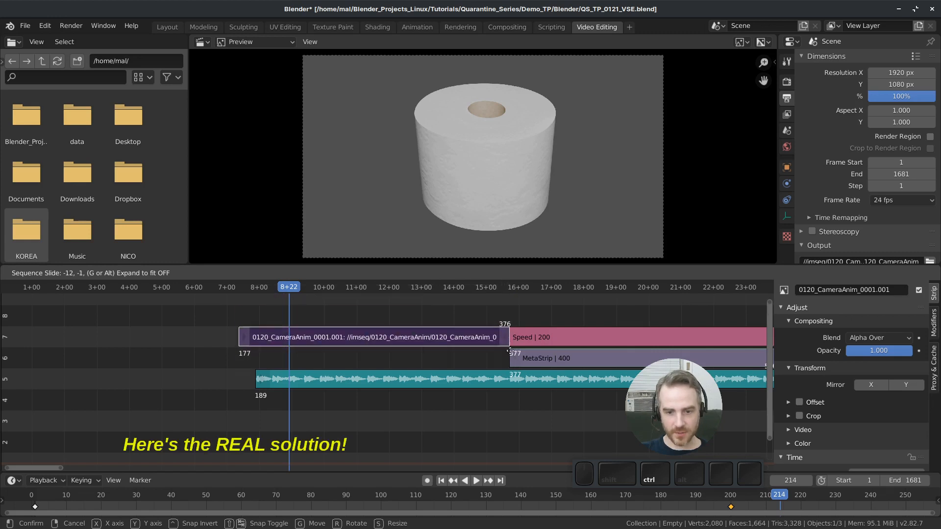
pyautogui.click(510, 354)
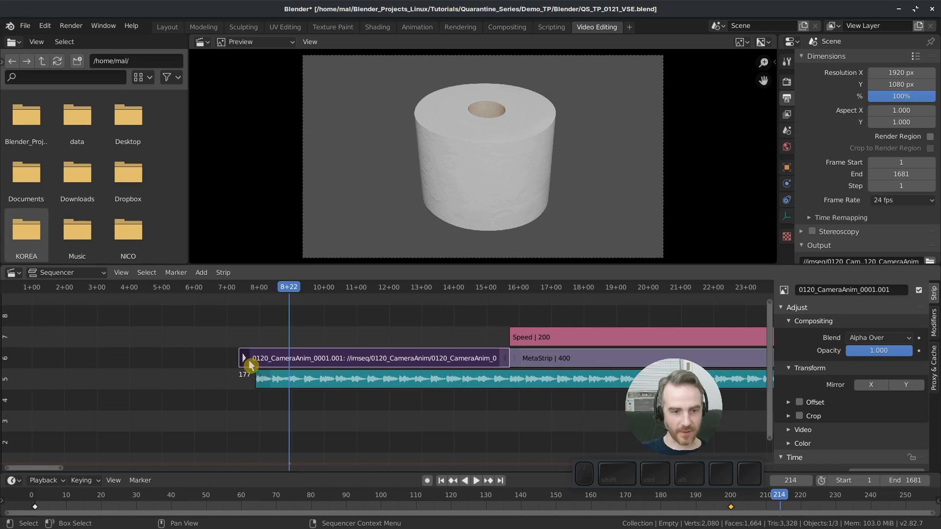
pyautogui.press('g')
pyautogui.press('ctrl')
pyautogui.click(264, 363)
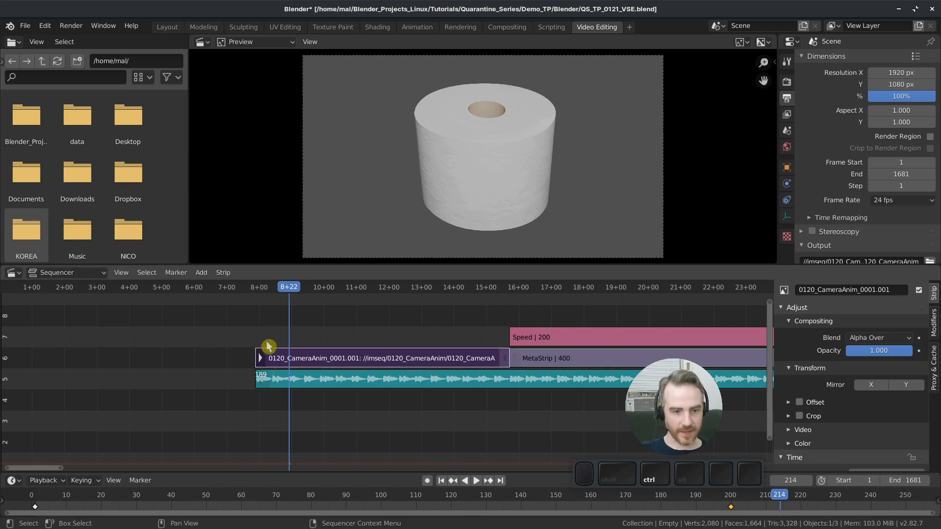
# - Play from just before the trimmed image strip through the end of the meta strip to check the cuts against the music
pyautogui.click(241, 288)
pyautogui.press('space')
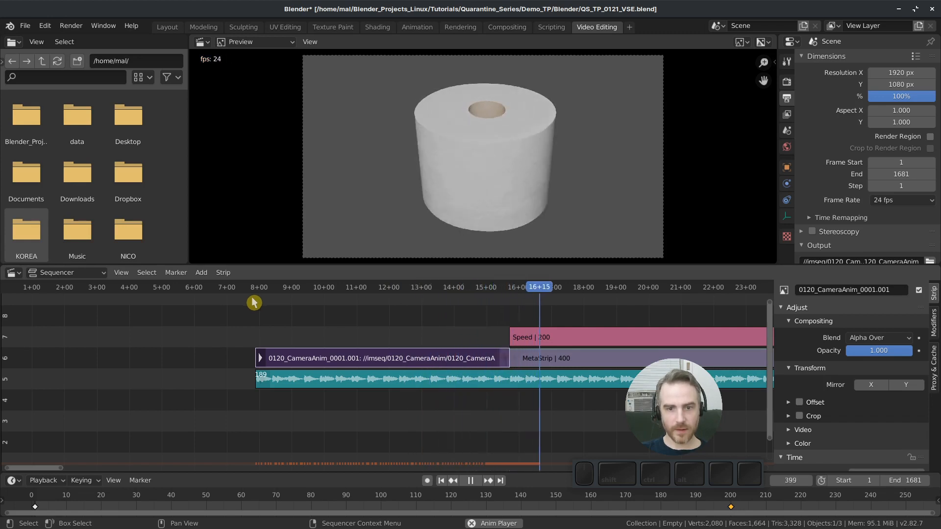
pyautogui.press('space')
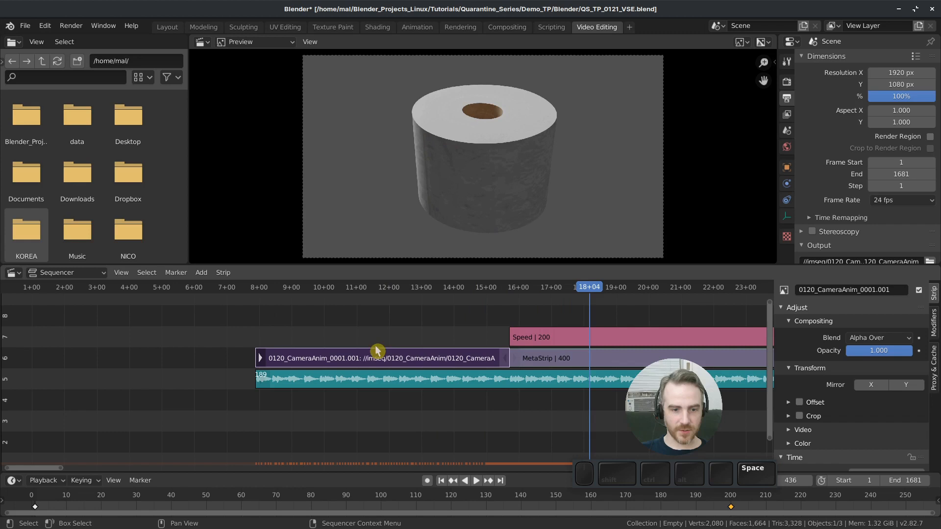
pyautogui.moveTo(705, 366); pyautogui.dragTo(360, 359, button='middle')
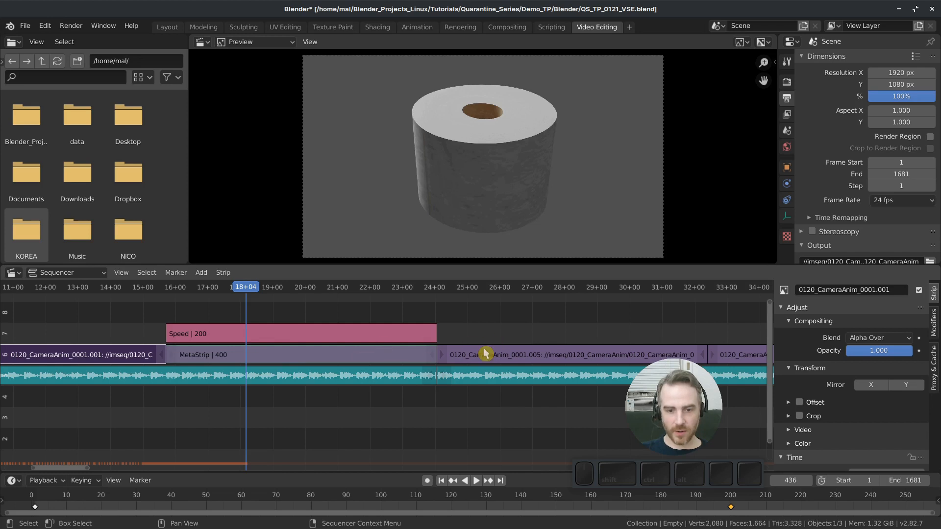
pyautogui.press('space')
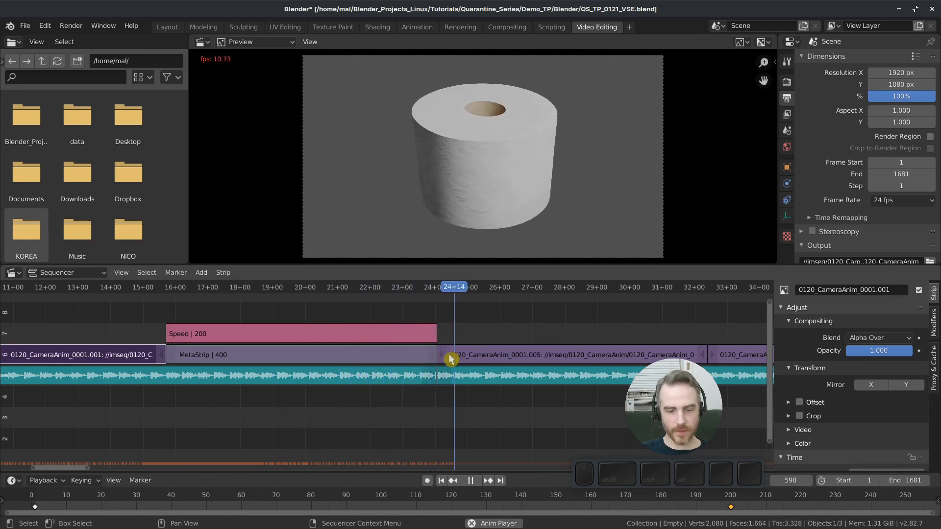
pyautogui.press('space')
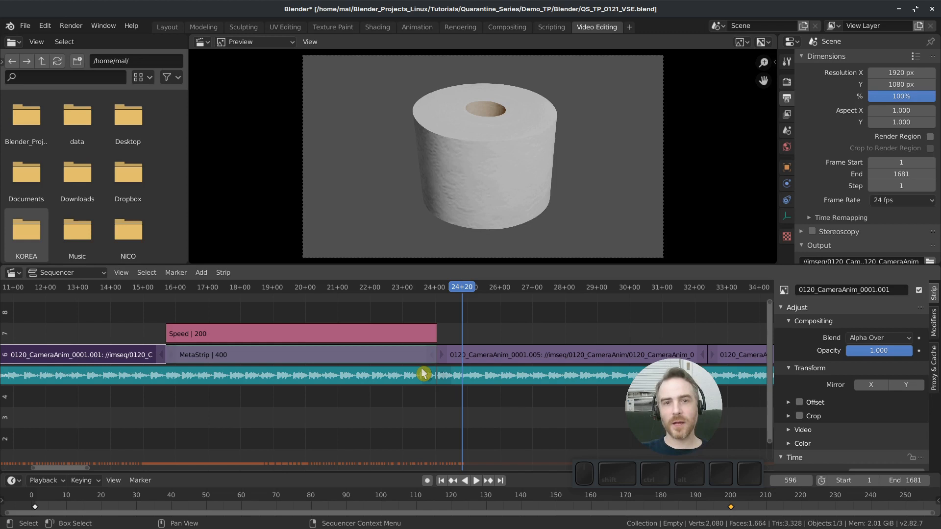
# - Replay from the start of the first image strip past the meta strip to recheck the timing of both cuts
pyautogui.moveTo(255, 361); pyautogui.dragTo(452, 356, button='middle')
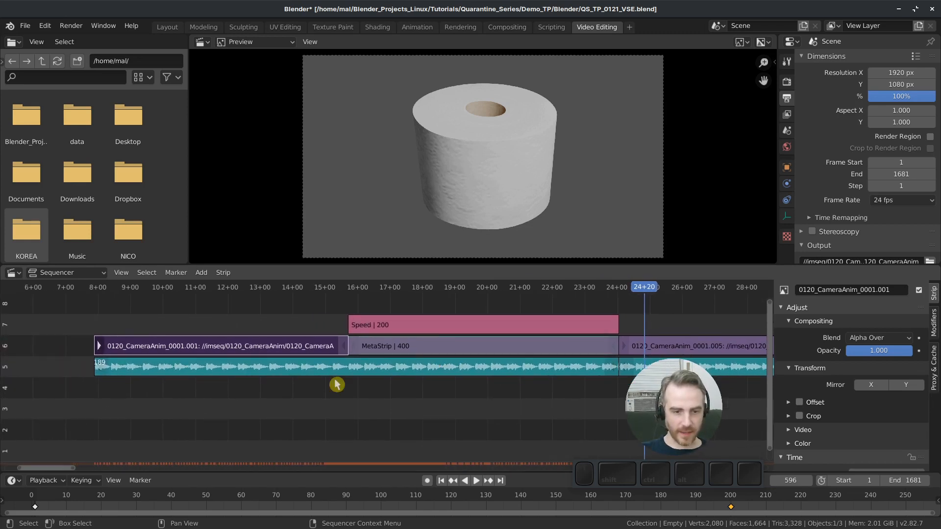
pyautogui.click(95, 288)
pyautogui.press('space')
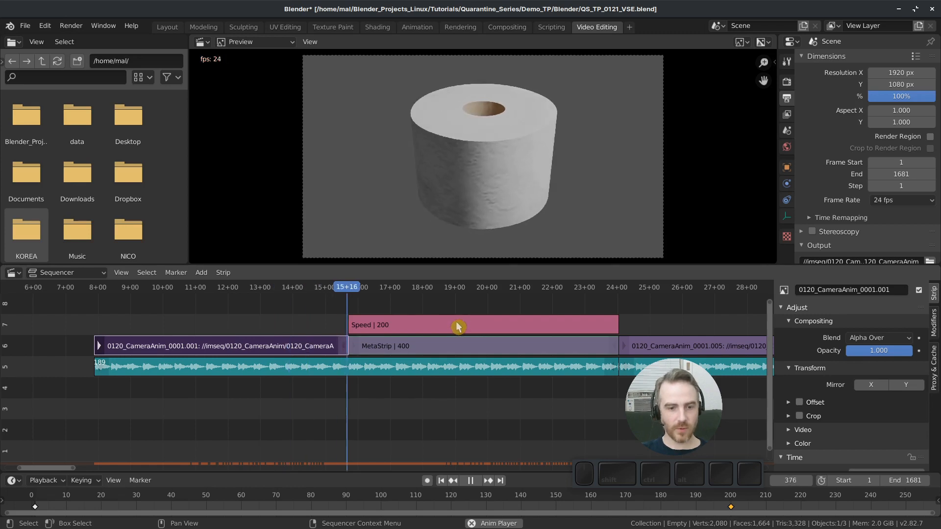
pyautogui.moveTo(509, 335); pyautogui.dragTo(344, 337, button='middle')
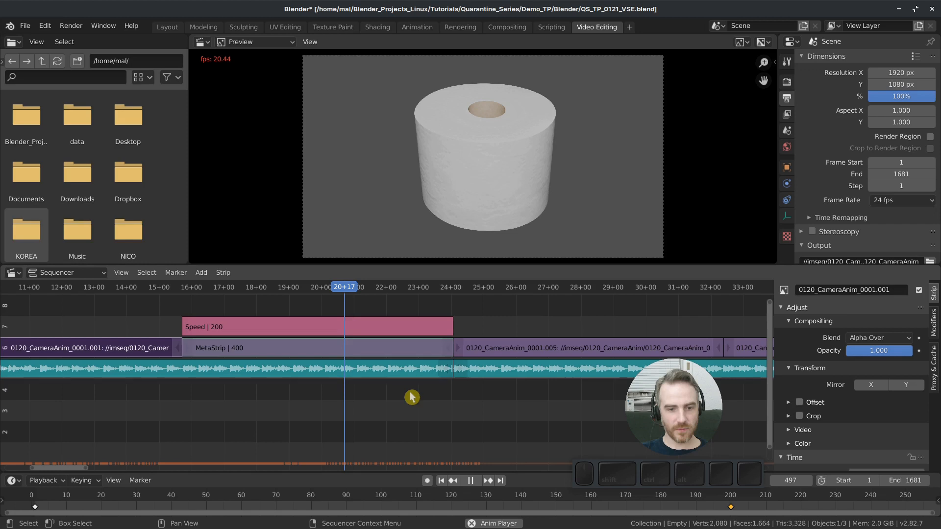
pyautogui.press('space')
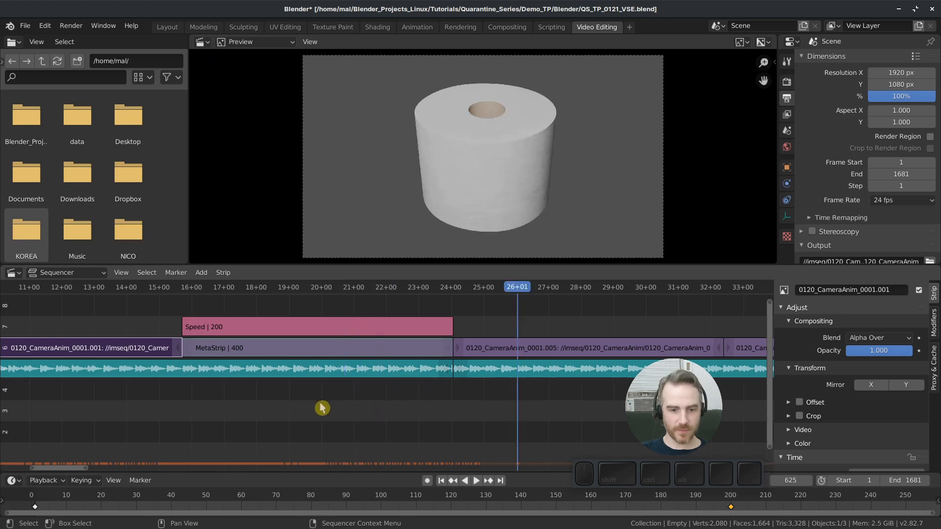
# - Play the meta strip on channel 6 from its start to near its end to judge its end cut against the music
pyautogui.press('ctrl')
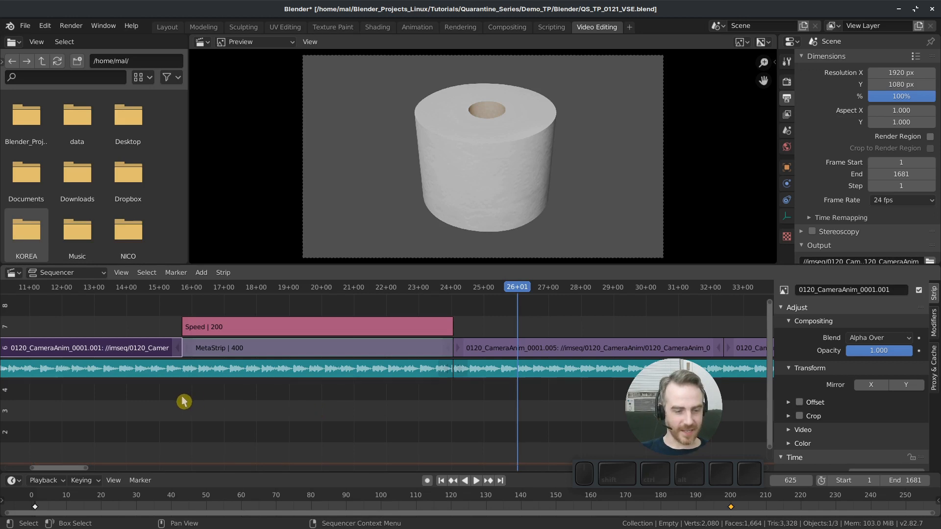
pyautogui.moveTo(181, 289); pyautogui.dragTo(183, 290)
pyautogui.press('pagedown')
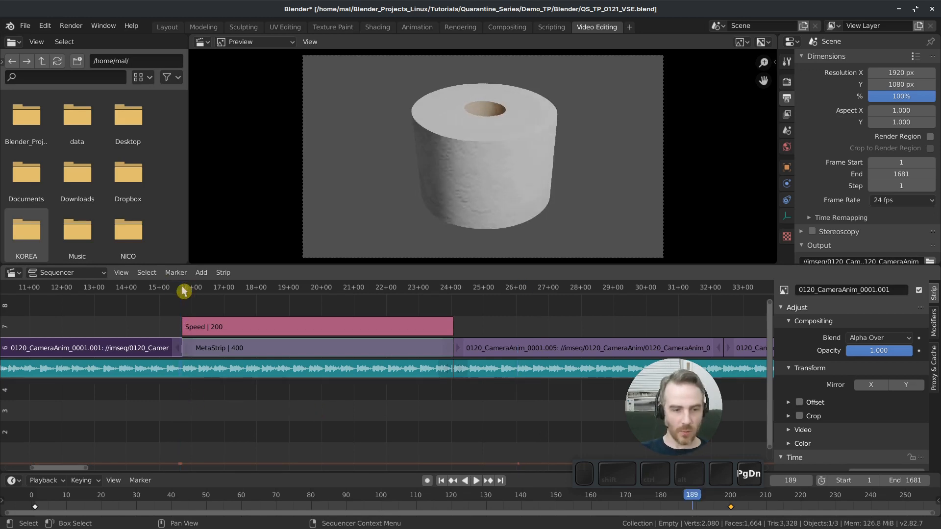
pyautogui.press('pageup')
pyautogui.press('space')
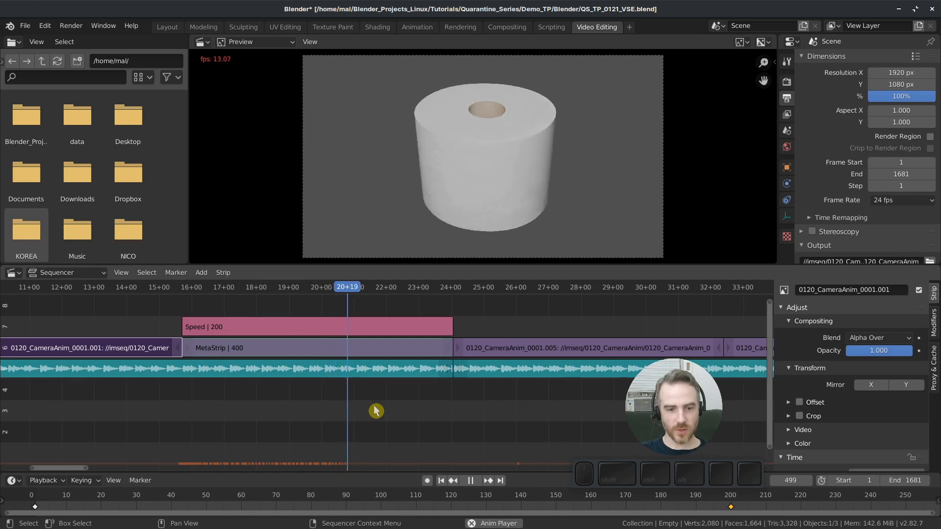
pyautogui.press('space')
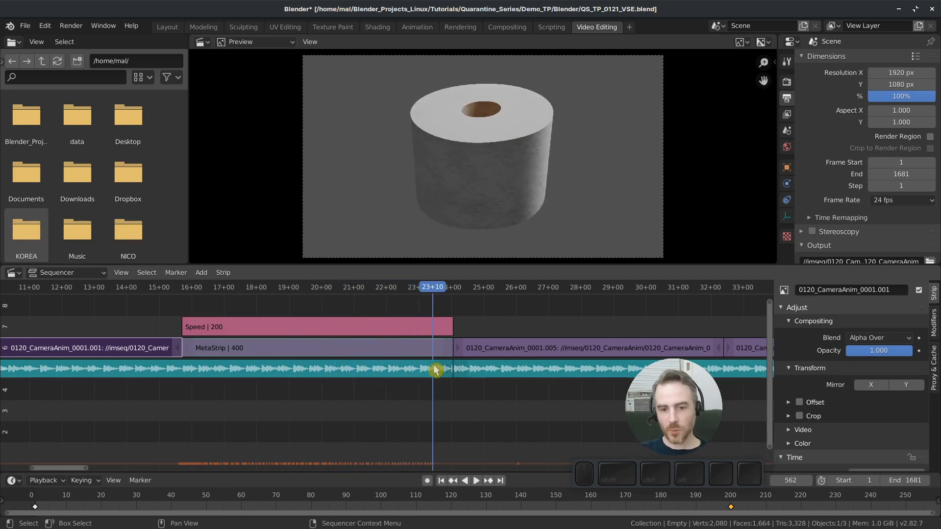
# - Trim the ends of the meta strip and the first music strip together to frame 563 and close the gap to the following strips
pyautogui.click(449, 347)
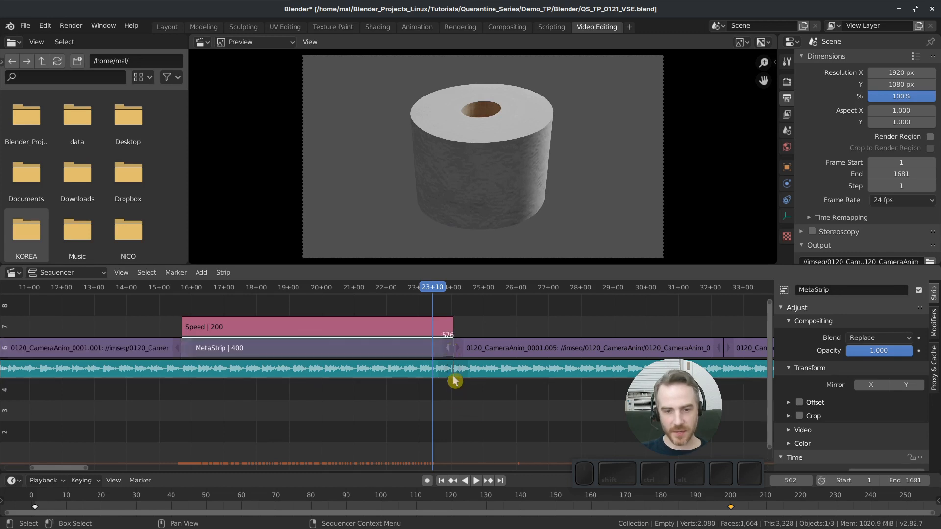
pyautogui.keyDown('shift'); pyautogui.click(449, 370); pyautogui.keyUp('shift')
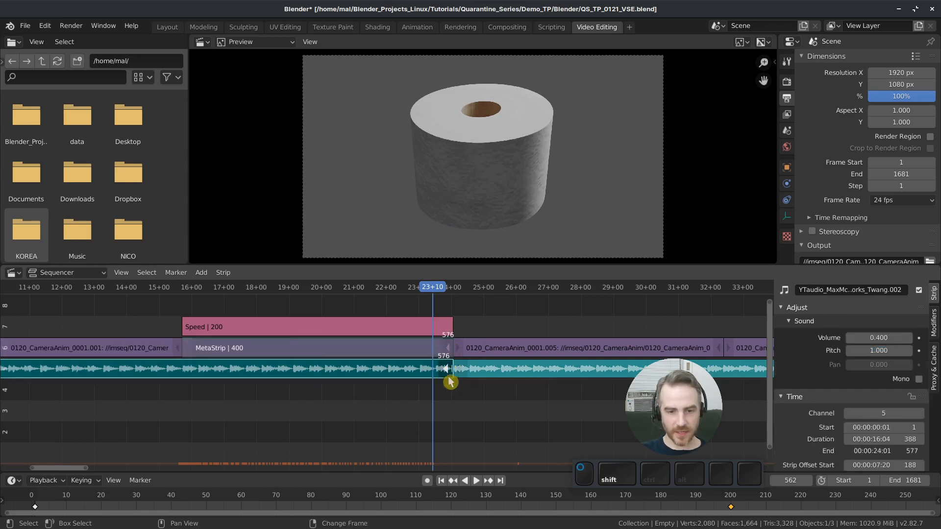
pyautogui.keyDown('ctrl'); pyautogui.moveTo(443, 382); pyautogui.dragTo(447, 405, button='middle'); pyautogui.keyUp('ctrl')
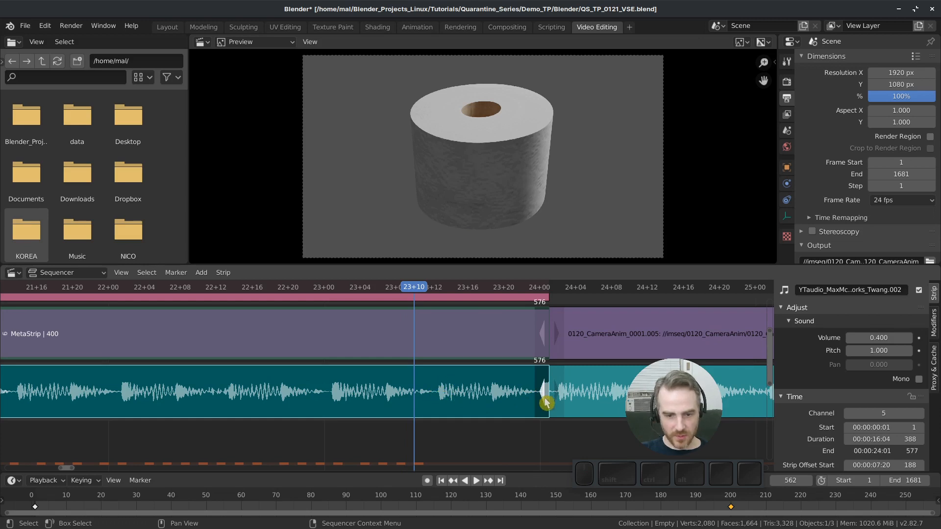
pyautogui.moveTo(546, 398); pyautogui.dragTo(524, 399)
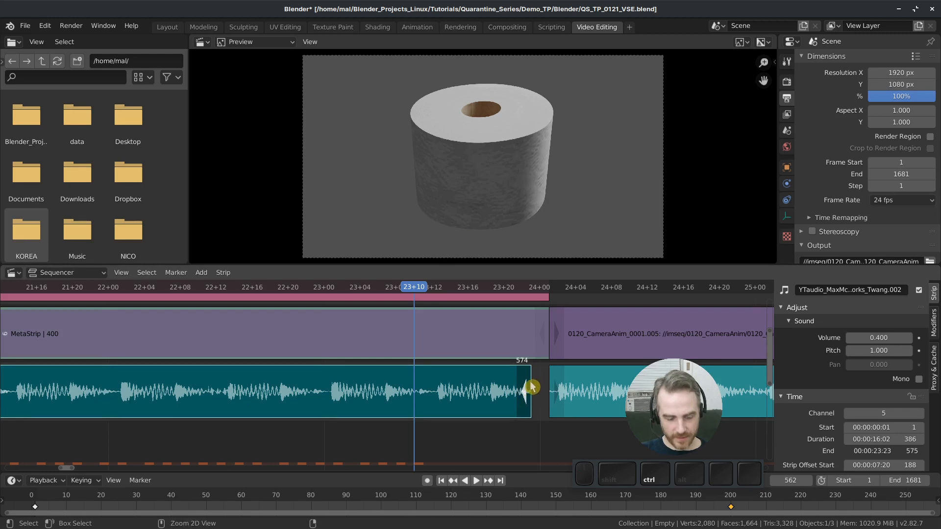
pyautogui.hotkey('ctrl', 'z')
pyautogui.keyDown('shift'); pyautogui.click(540, 336); pyautogui.keyUp('shift')
pyautogui.moveTo(545, 395); pyautogui.dragTo(426, 399)
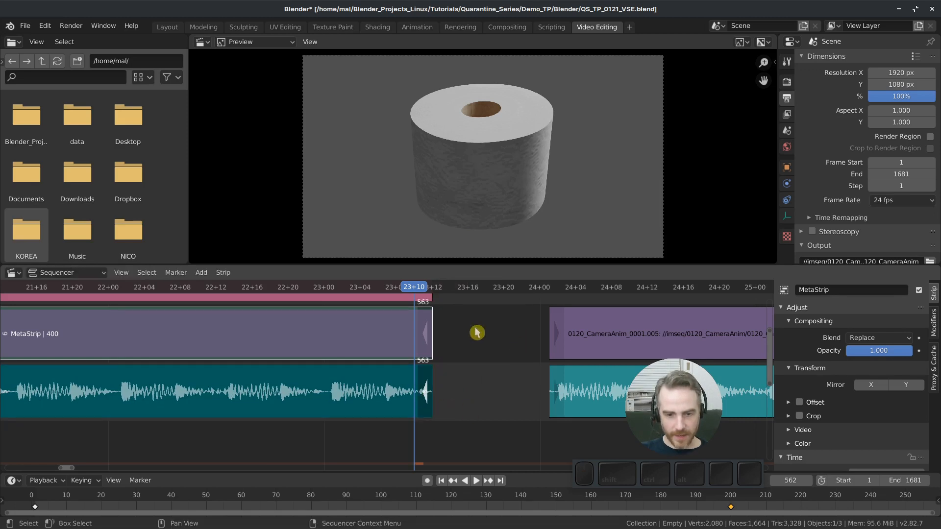
pyautogui.press('BackSpace')
# - Play across the new cut and replay from the meta strip's start into the following image strip to check the music timing
pyautogui.press('space')
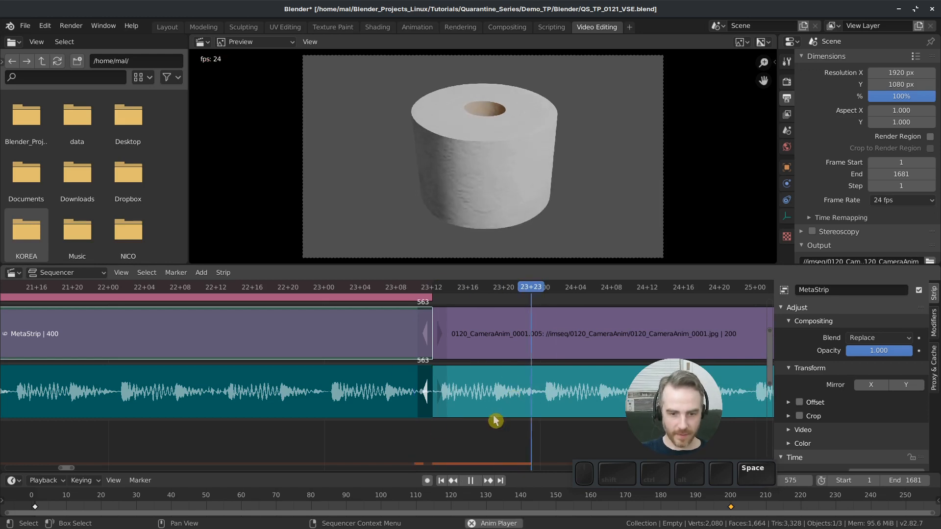
pyautogui.press('space')
pyautogui.keyDown('ctrl'); pyautogui.moveTo(549, 417); pyautogui.dragTo(525, 420, button='middle'); pyautogui.keyUp('ctrl')
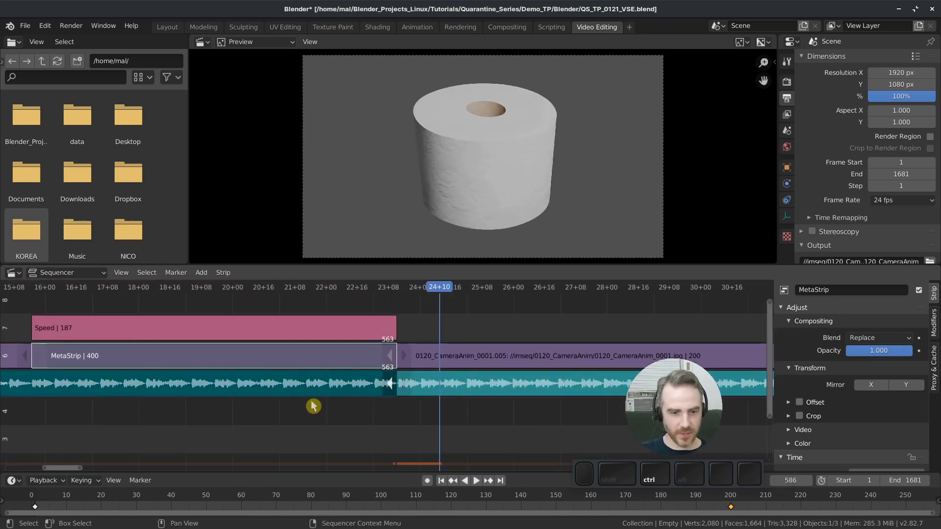
pyautogui.click(283, 418)
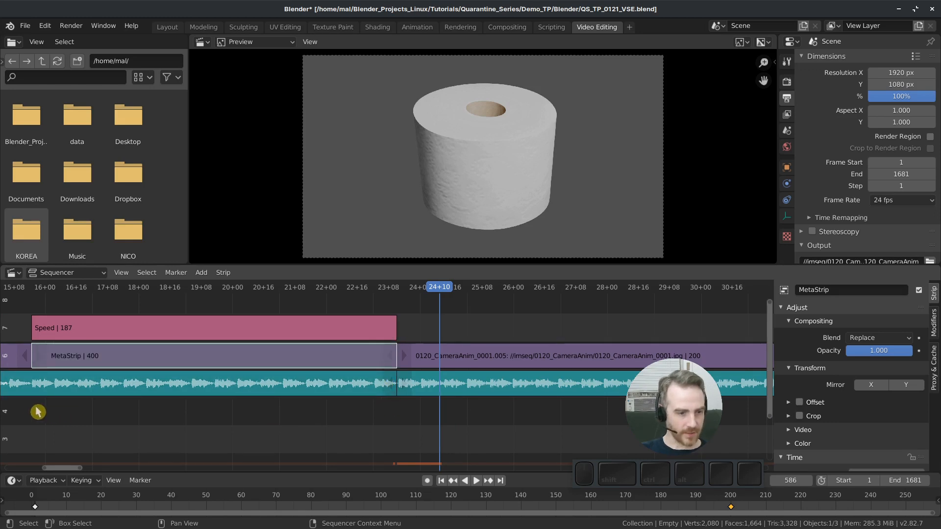
pyautogui.click(35, 293)
pyautogui.press('space')
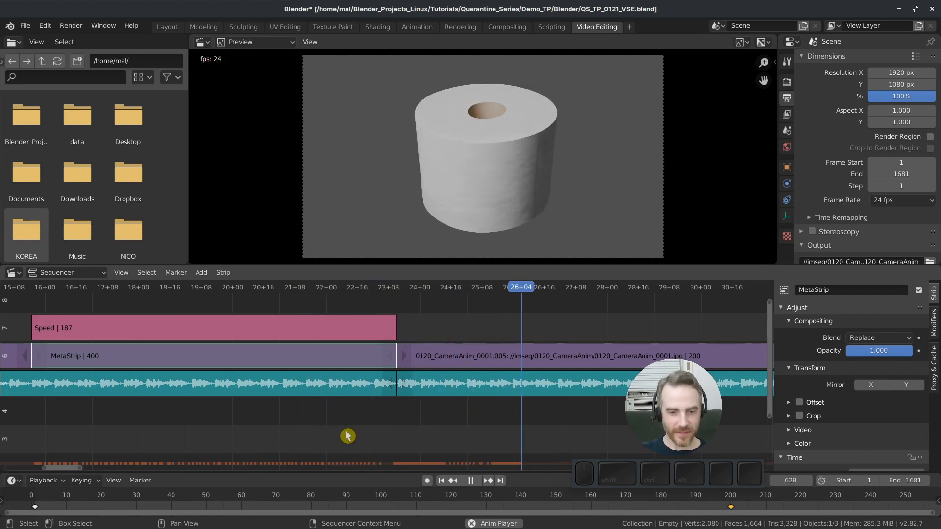
pyautogui.press('space')
# - Delete the last image strip on channel 6, 0120_CameraAnim_0001.004
pyautogui.keyDown('ctrl'); pyautogui.moveTo(430, 425); pyautogui.dragTo(404, 407, button='middle'); pyautogui.keyUp('ctrl')
pyautogui.click(479, 365)
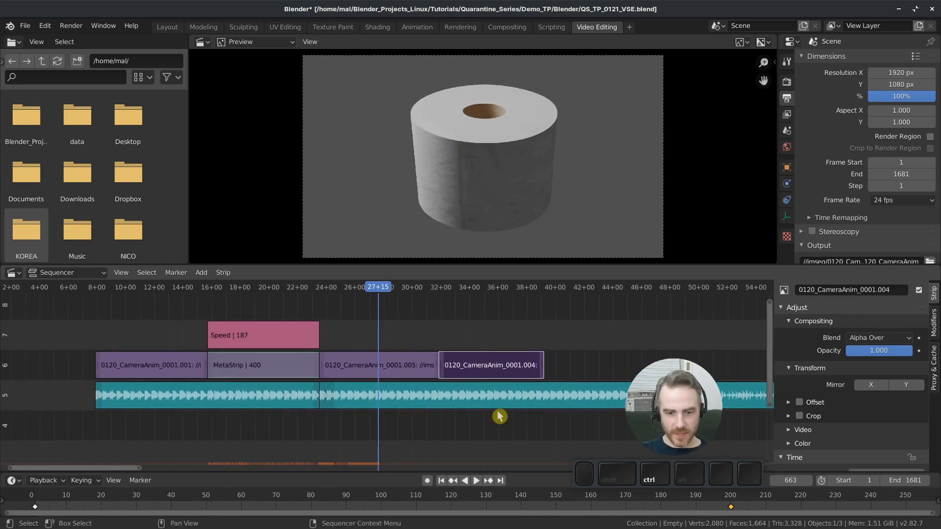
pyautogui.press('x')
pyautogui.click(497, 375)
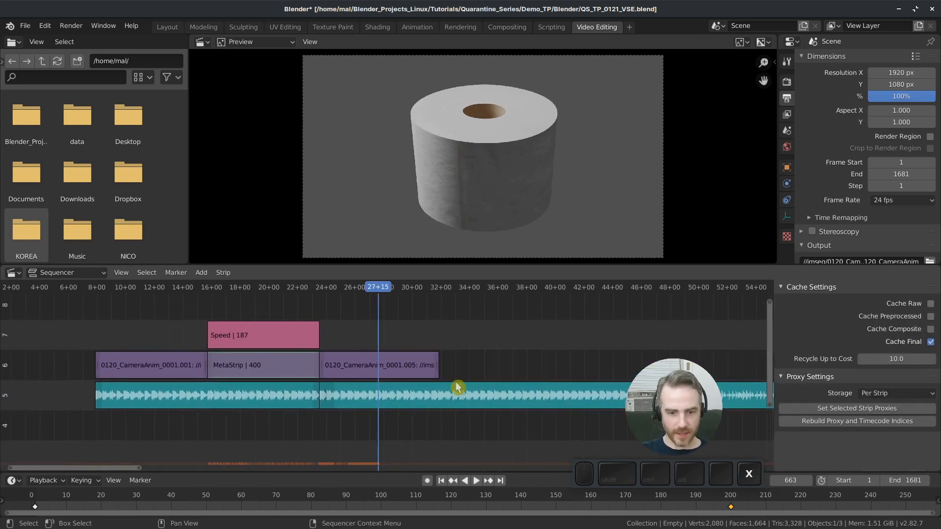
# - Cut the music strip at frame 764, where the last remaining image strip ends, and delete the leftover music
pyautogui.press('Up')
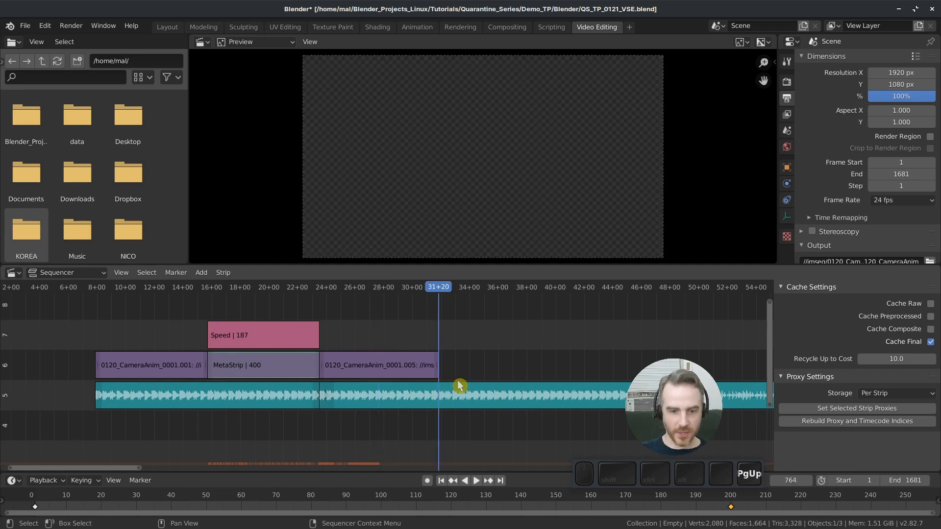
pyautogui.click(497, 391)
pyautogui.press('k')
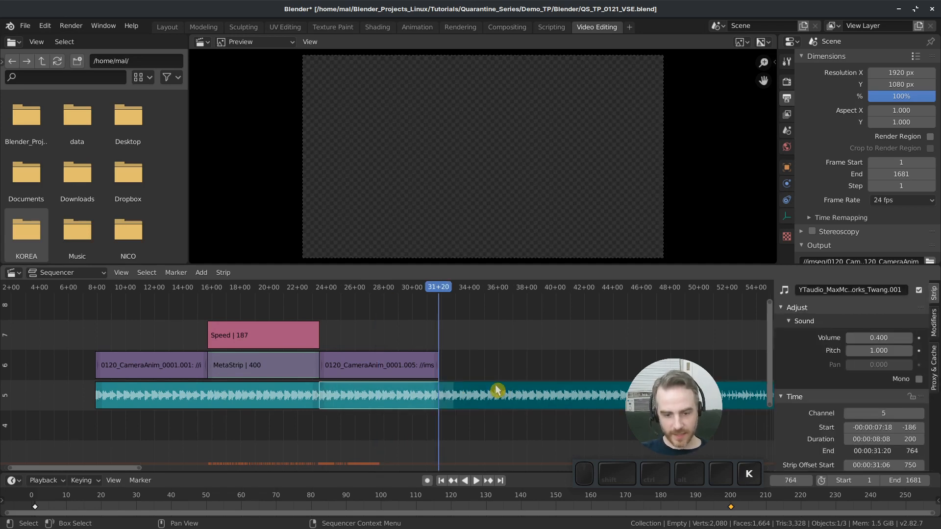
pyautogui.press('x')
pyautogui.click(498, 390)
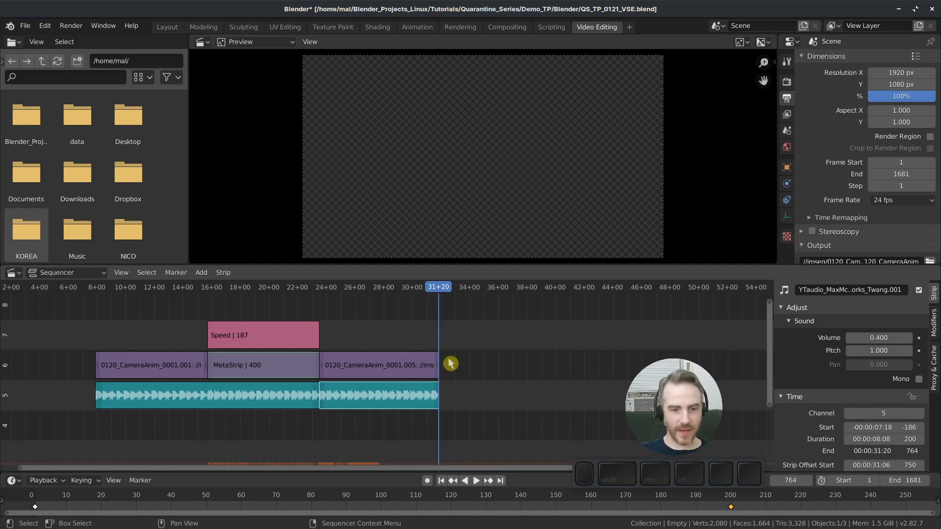
# - Group all the remaining image, speed, meta and music strips into one meta strip and snap its start to frame 1
pyautogui.moveTo(409, 354); pyautogui.dragTo(631, 356, button='middle')
pyautogui.moveTo(514, 376); pyautogui.dragTo(447, 388, button='middle')
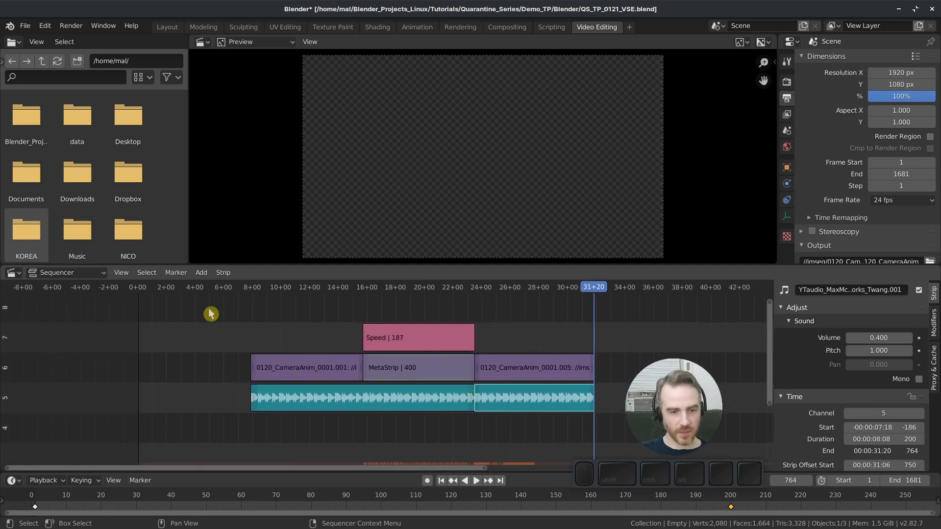
pyautogui.moveTo(223, 310); pyautogui.dragTo(649, 446)
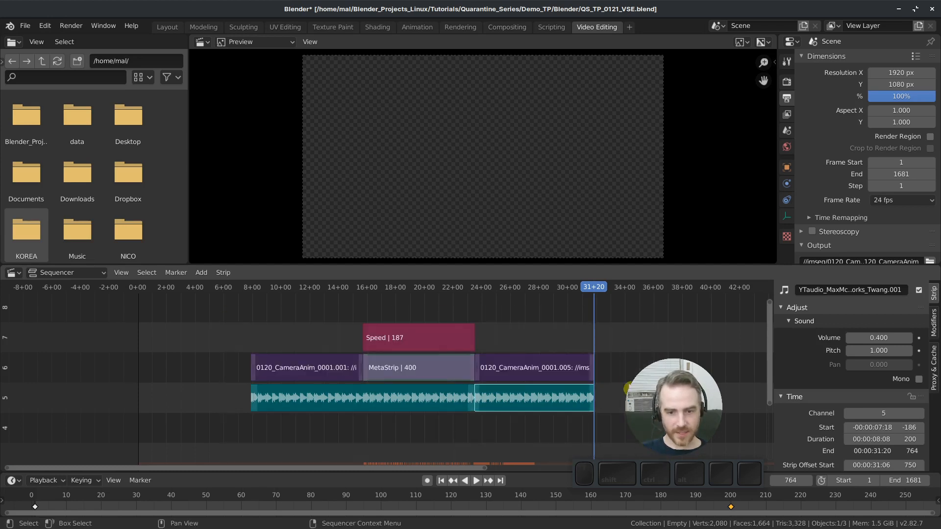
pyautogui.press('a')
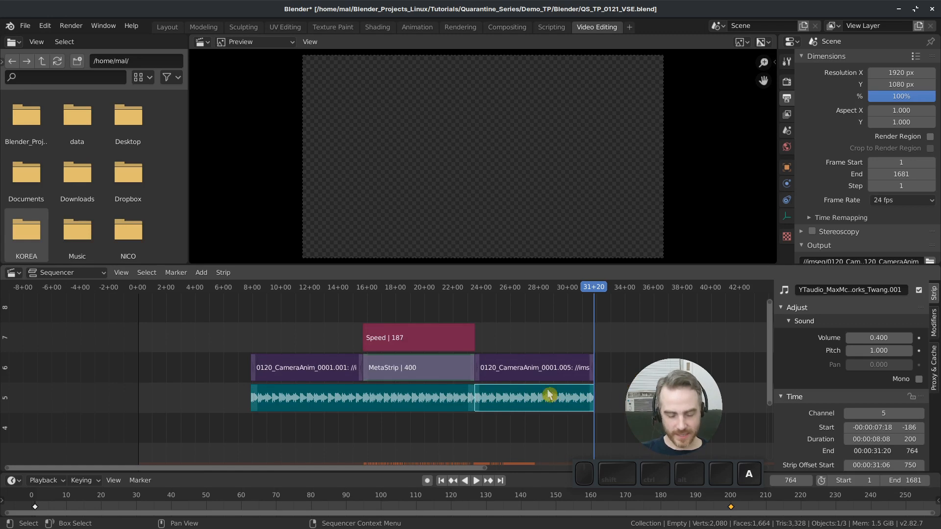
pyautogui.hotkey('ctrl', 'g')
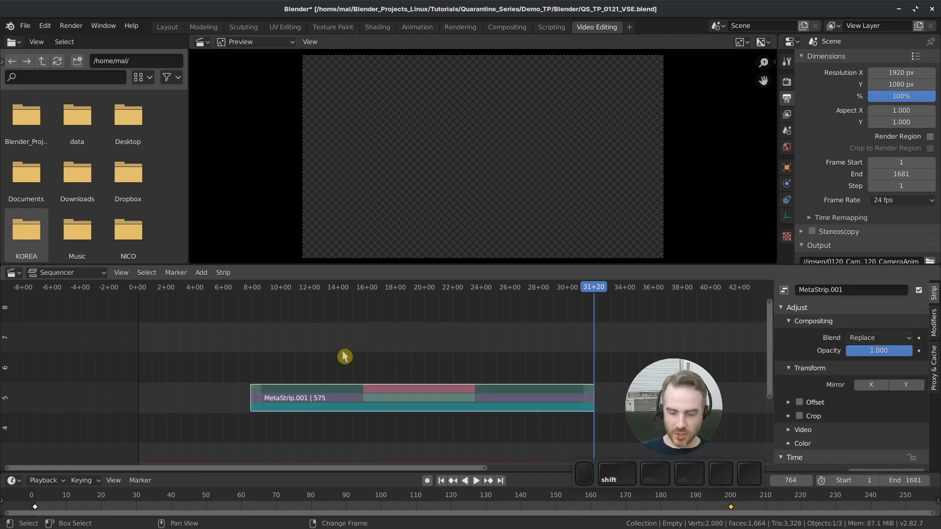
pyautogui.hotkey('shift', 'Left')
pyautogui.hotkey('shift', 's')
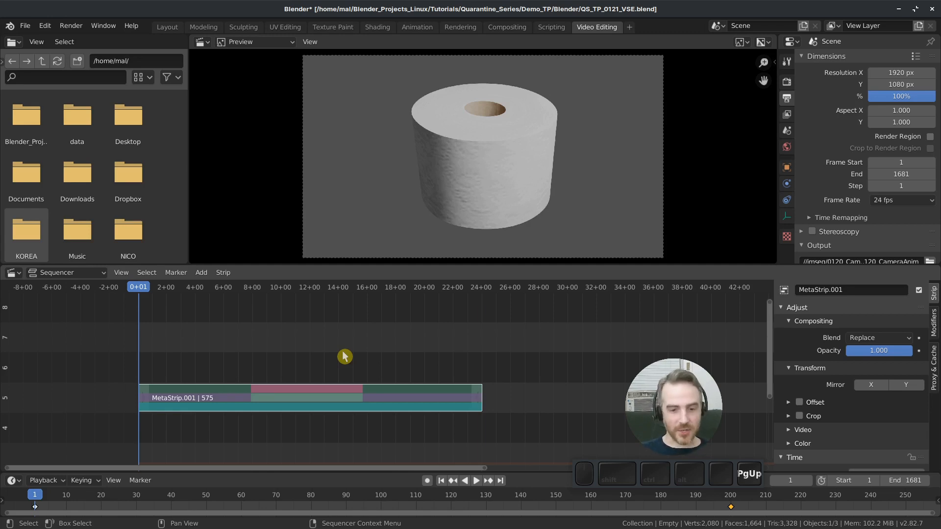
# - Place the playhead at the new meta strip's end and move it back by 20 and another 4 frames to frame 552
pyautogui.press('pageup')
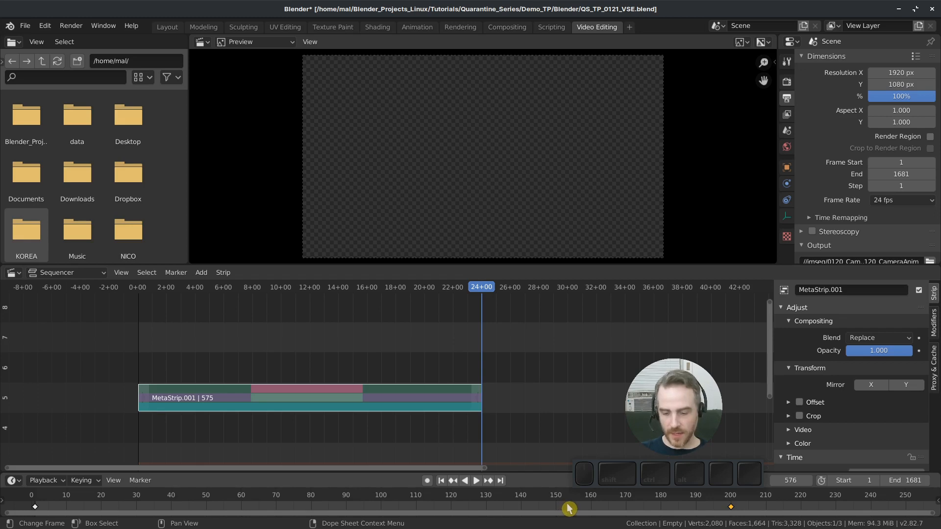
pyautogui.scroll(-5, 569, 509)
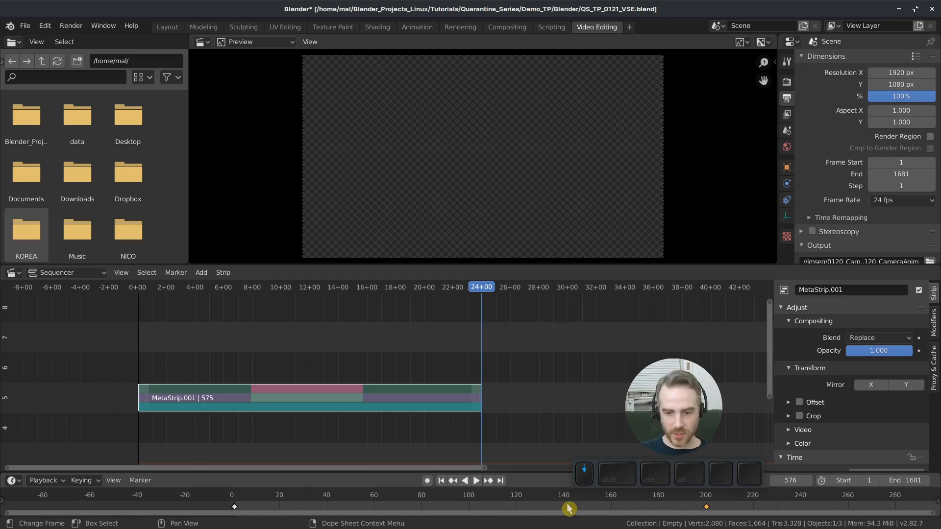
pyautogui.scroll(-3, 568, 508)
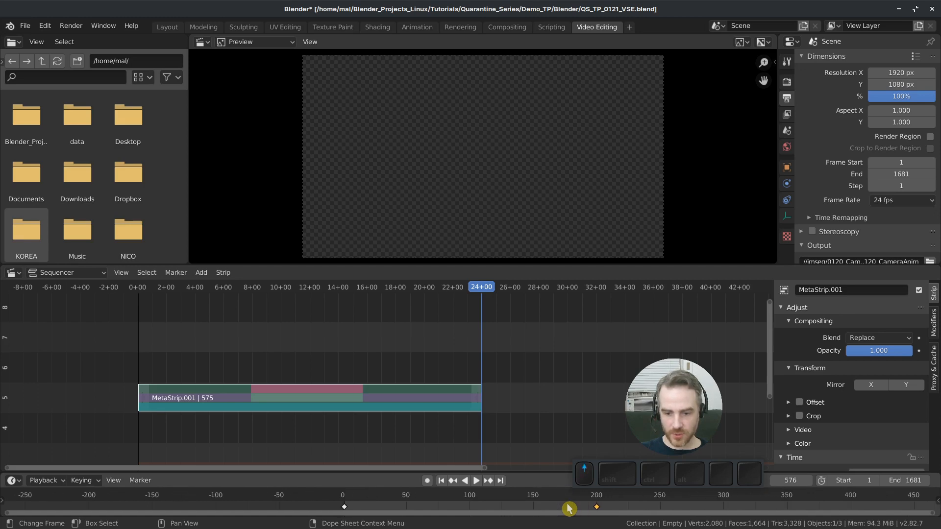
pyautogui.scroll(-1, 568, 508)
pyautogui.scroll(2, 569, 509)
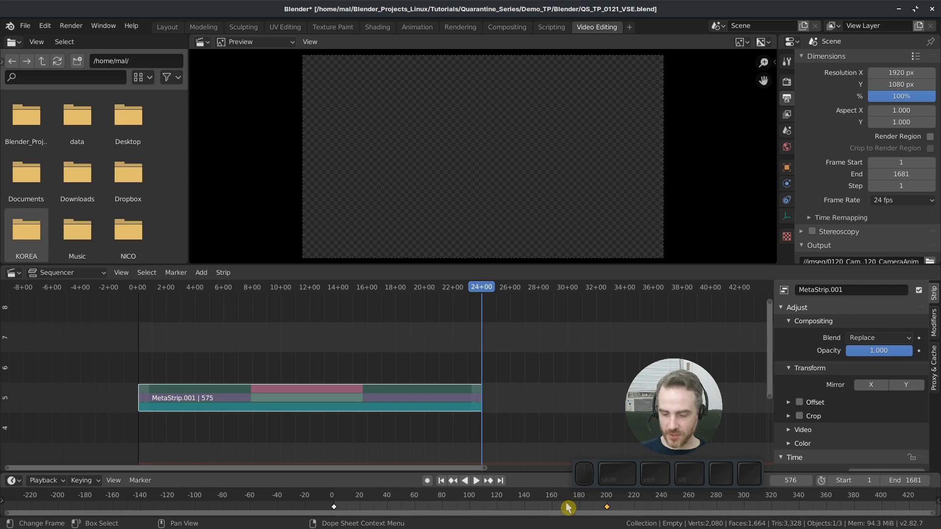
pyautogui.press('KP_Decimal')
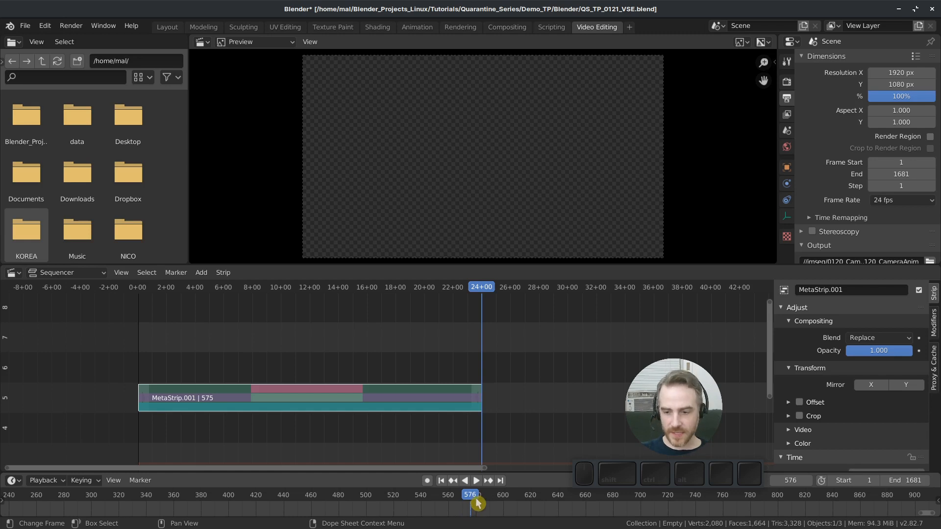
pyautogui.click(798, 481)
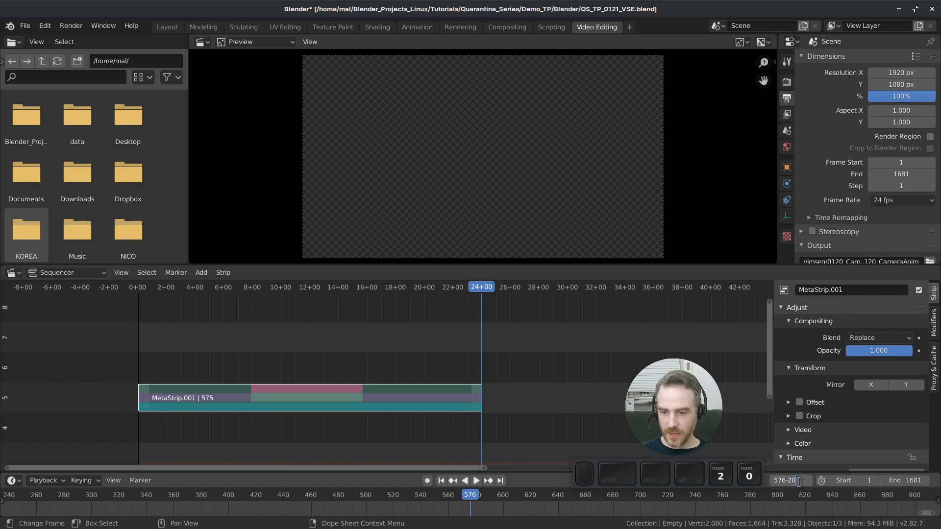
pyautogui.press('KP_Enter')
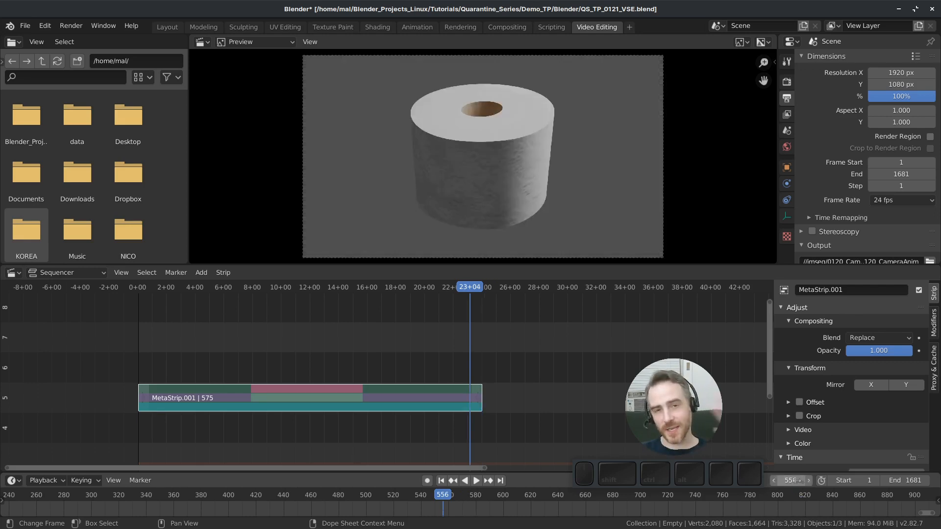
pyautogui.click(791, 480)
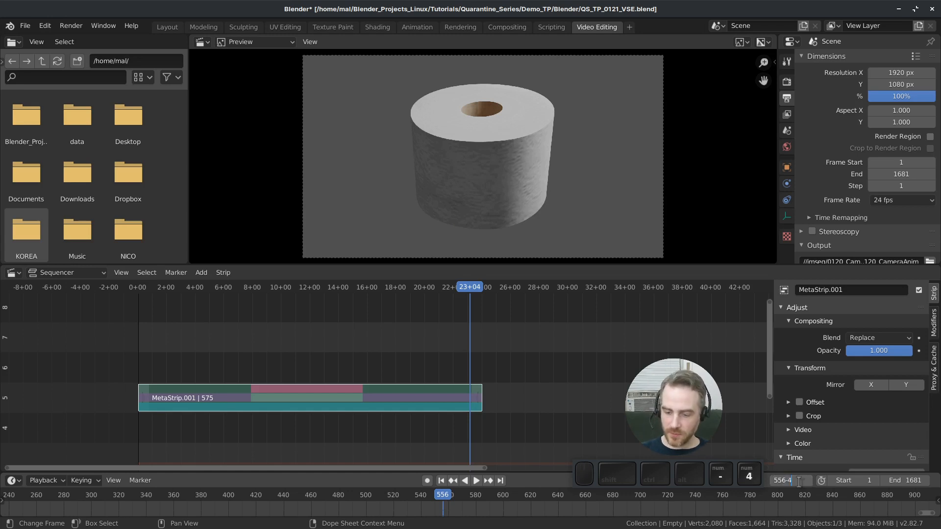
pyautogui.press('KP_Enter')
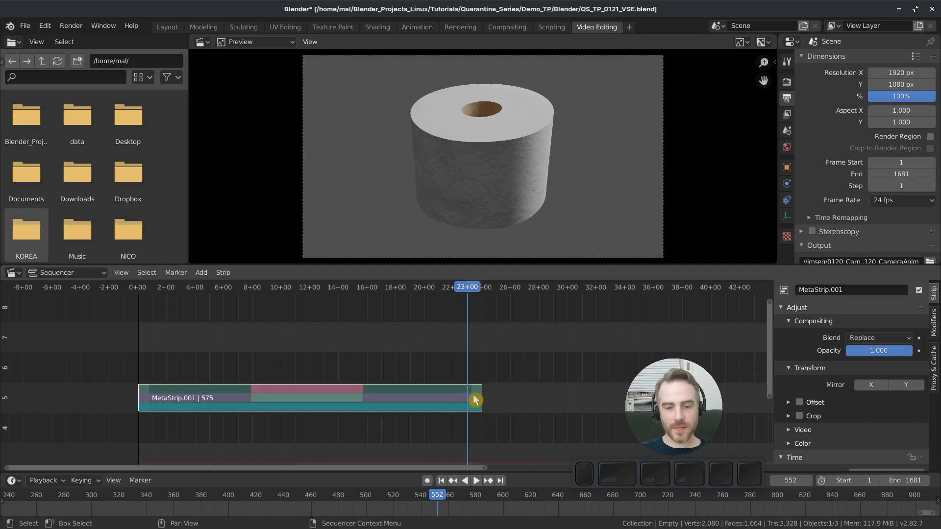
# - Add a From Playhead fade to the grouped meta strip at frame 552
pyautogui.hotkey('shift', 'a')
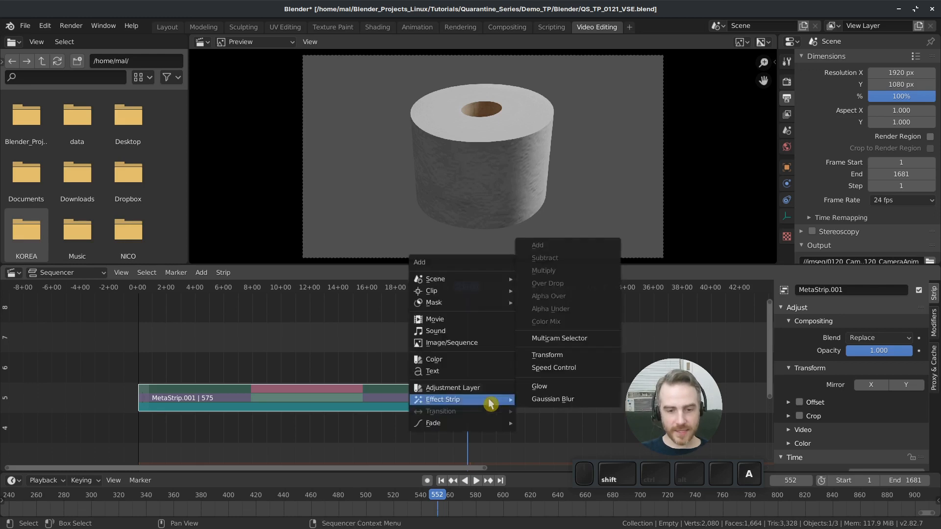
pyautogui.moveTo(457, 427)
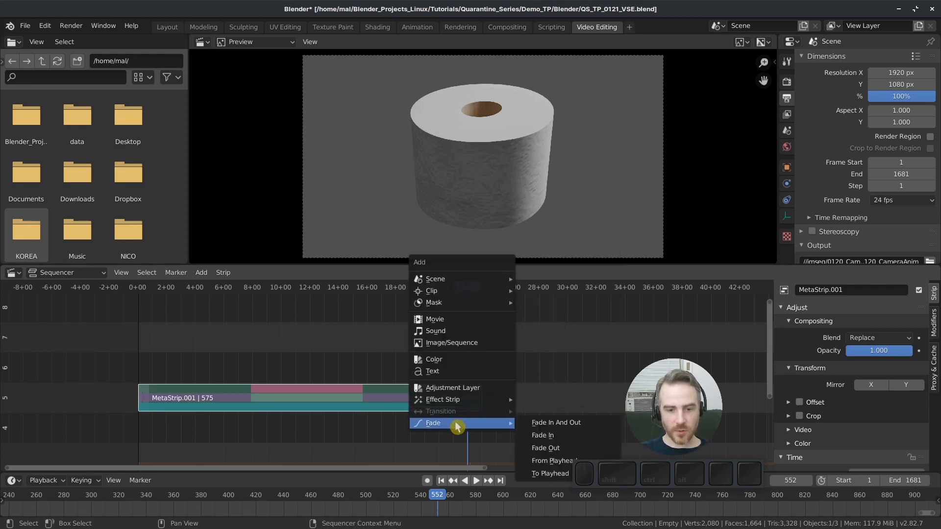
pyautogui.click(538, 461)
# - Try out a From Playhead fade on the meta strip from frame 552 in playback and clear the fade
pyautogui.hotkey('shift', 'a')
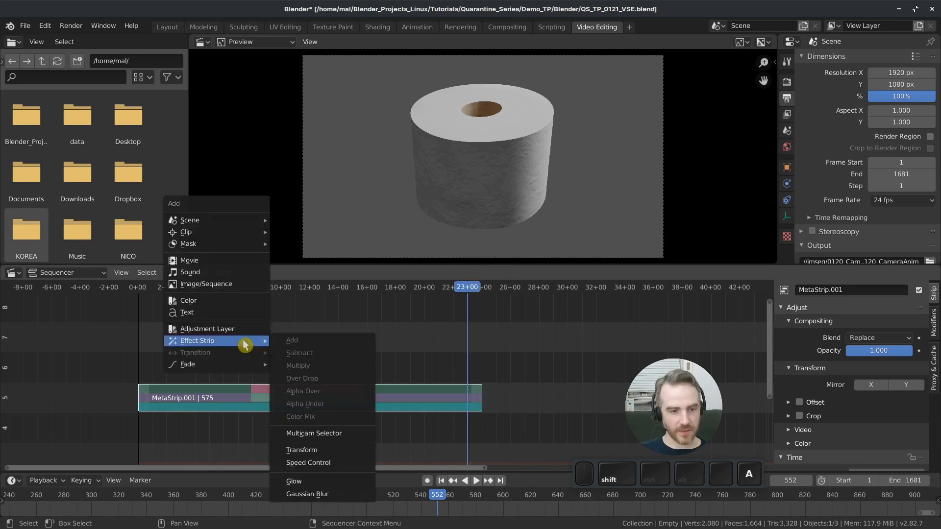
pyautogui.moveTo(239, 364)
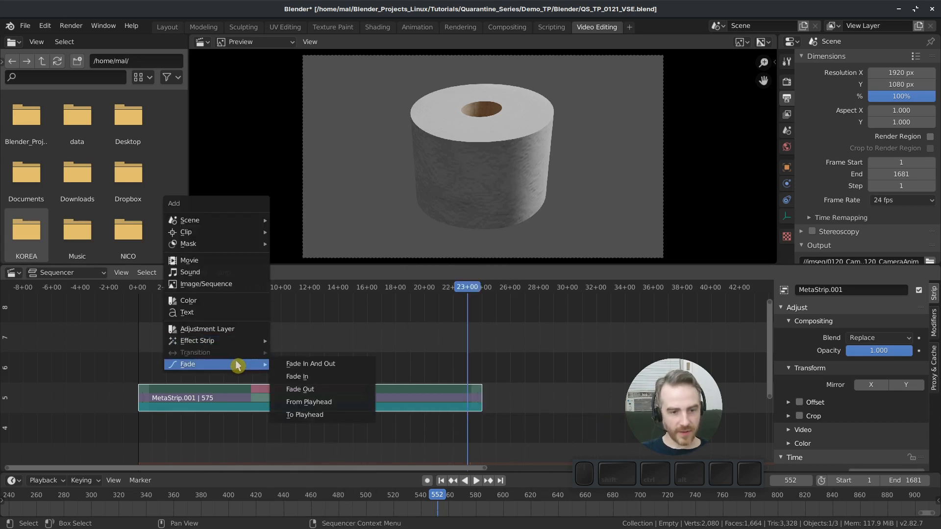
pyautogui.click(327, 402)
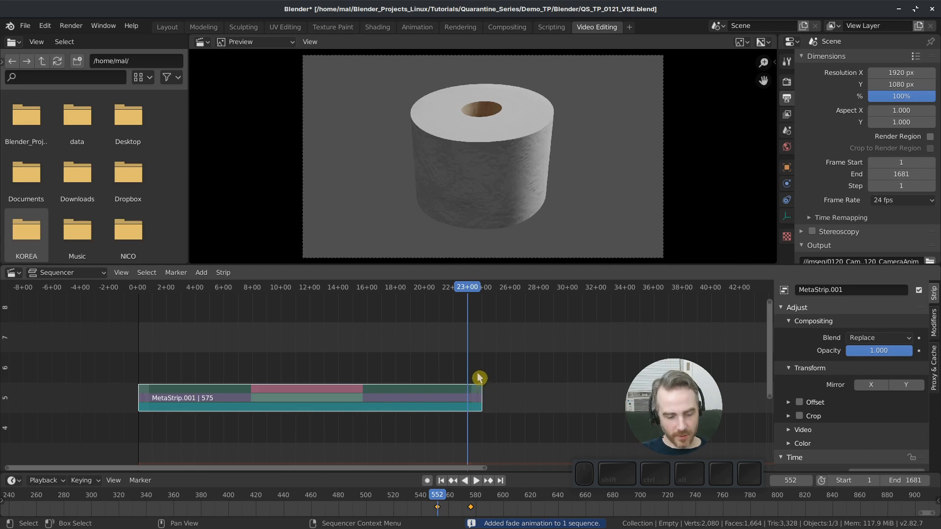
pyautogui.hotkey('ctrl', 'r')
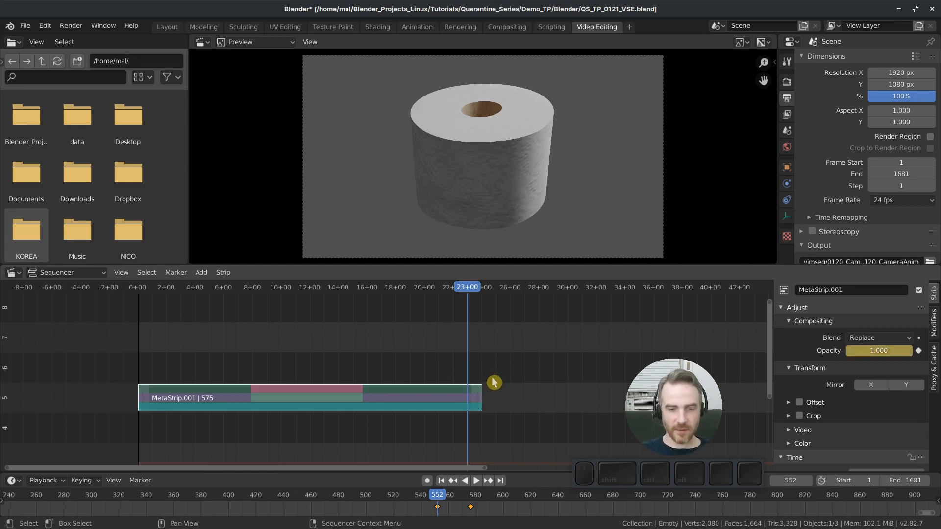
pyautogui.press('space')
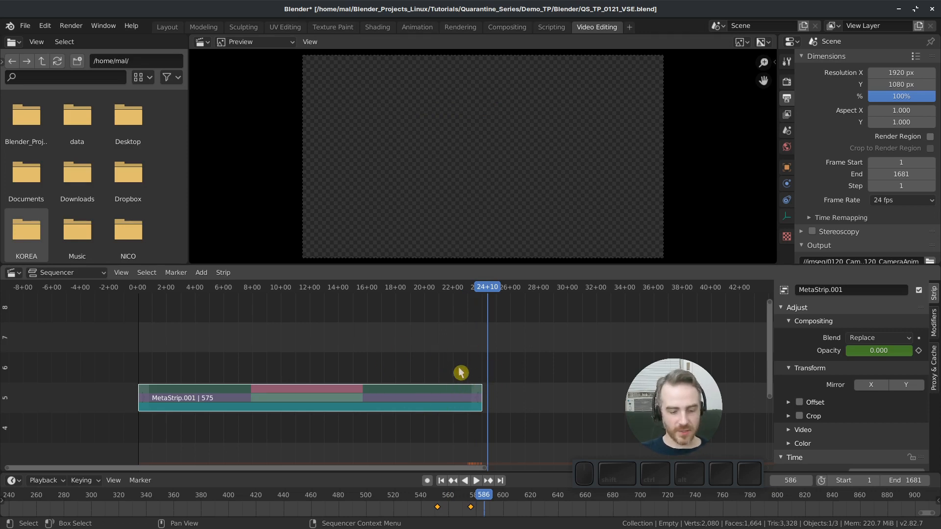
pyautogui.rightClick(460, 398)
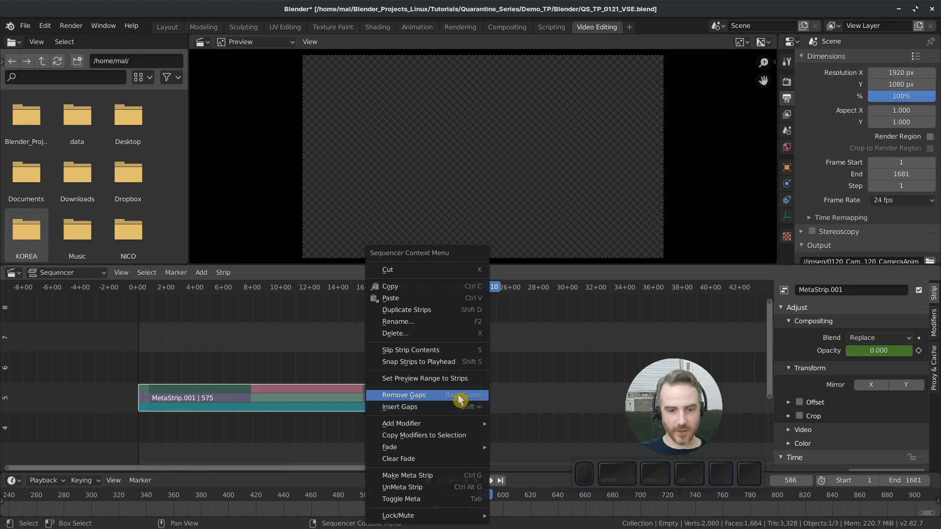
pyautogui.click(432, 461)
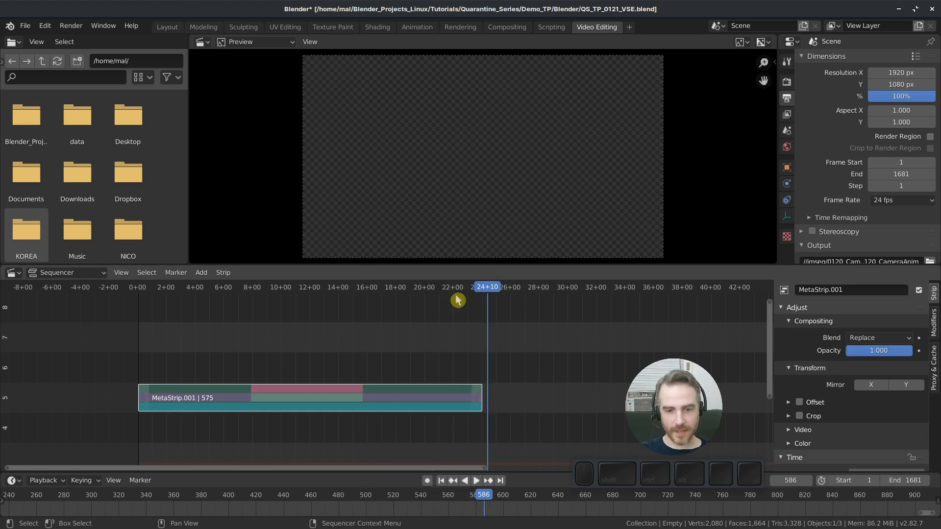
# - Place the playhead at the meta strip's end and move it back by 75 frames to frame 501
pyautogui.press('pageup')
pyautogui.press('pagedown')
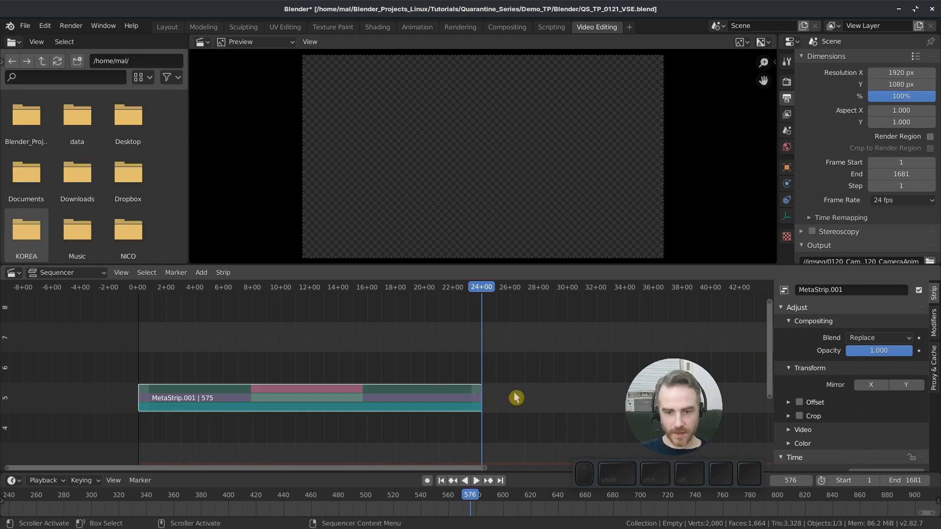
pyautogui.click(800, 480)
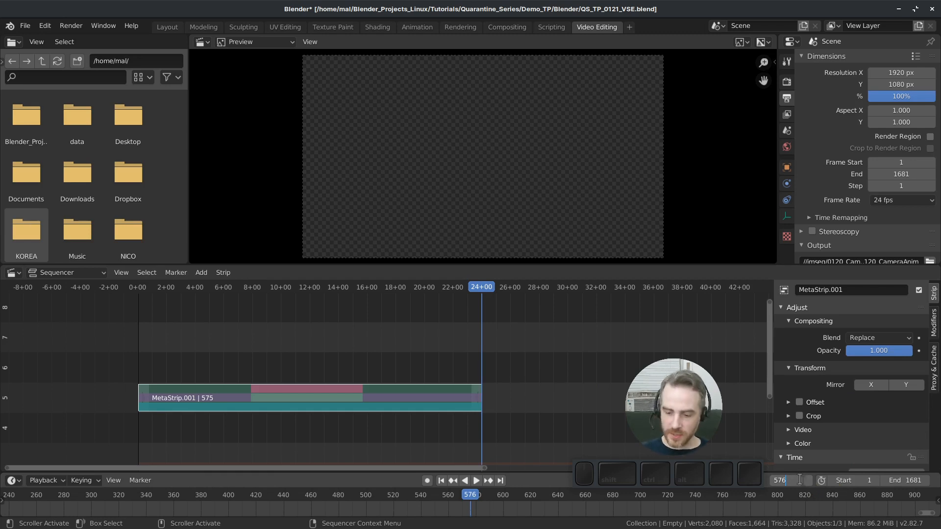
pyautogui.write('-75')
pyautogui.press('Return')
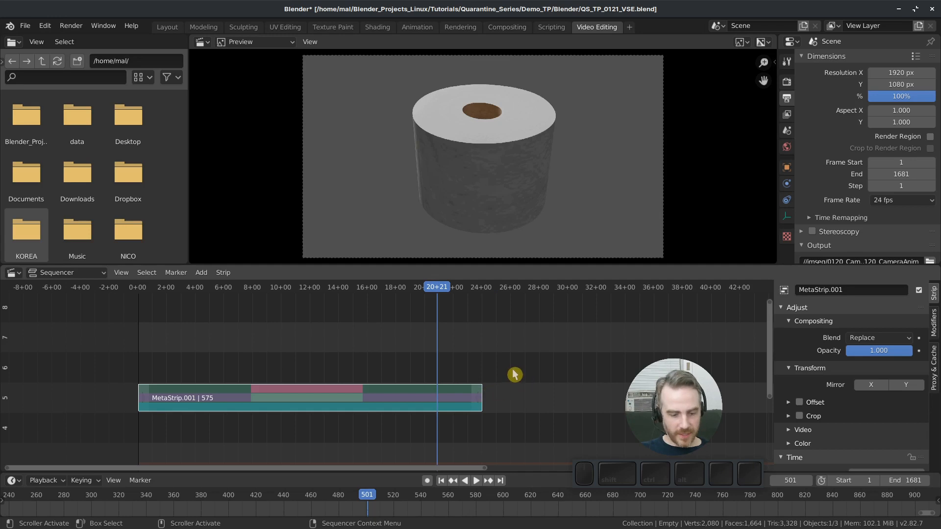
# - Add a From Playhead fade to the meta strip at frame 501 and play back the ending
pyautogui.hotkey('shift', 'a')
pyautogui.moveTo(508, 374)
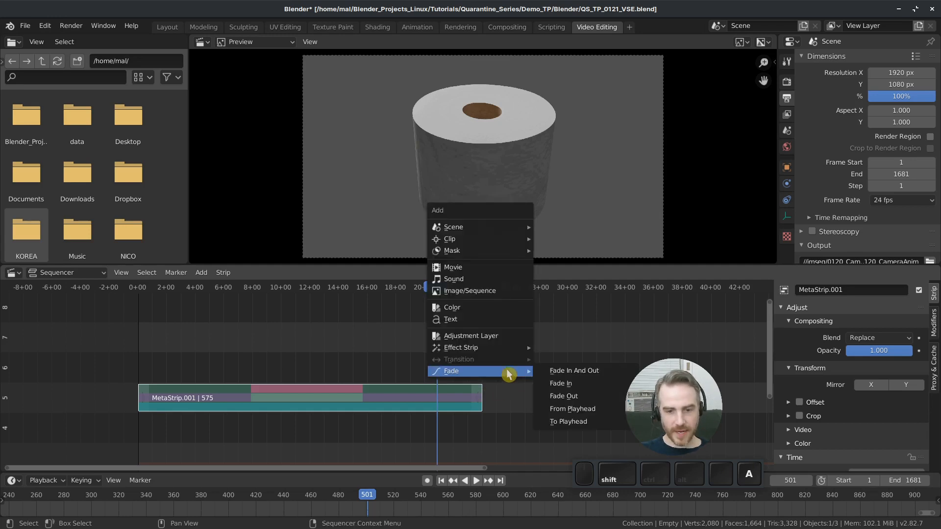
pyautogui.click(568, 409)
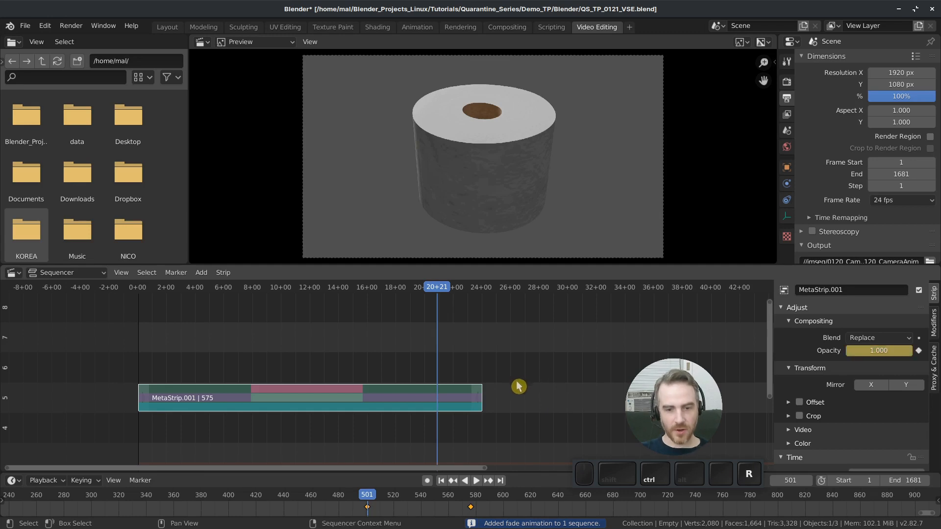
pyautogui.press('space')
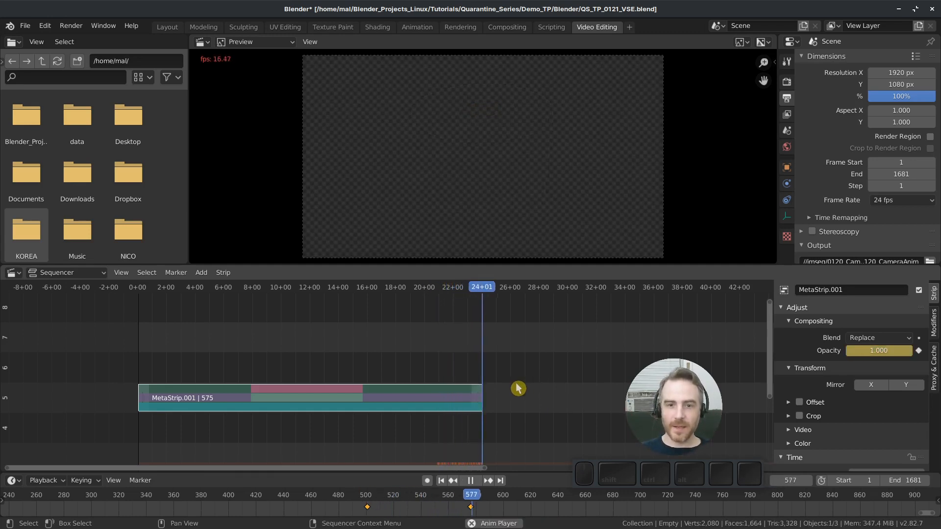
pyautogui.press('space')
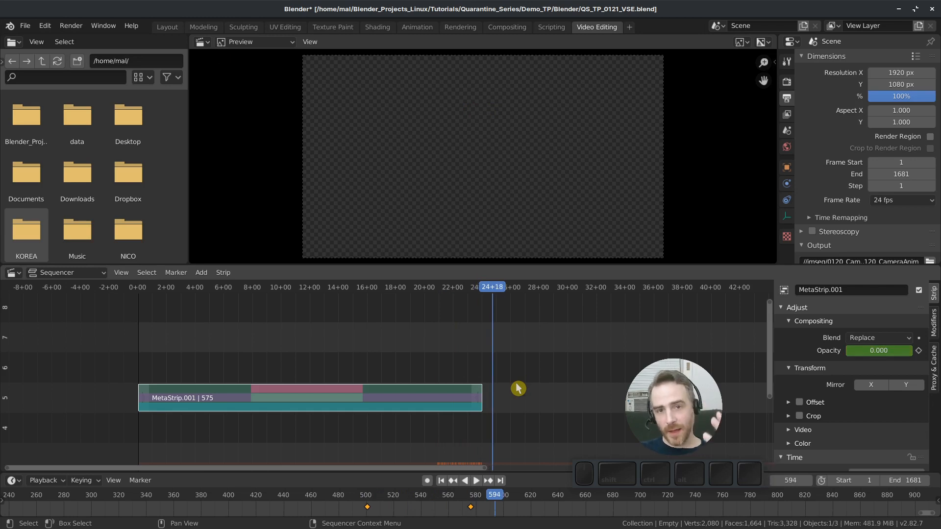
# - Return the playhead to frame 501 and open the grouped meta strip with its contents deselected
pyautogui.press('pageup')
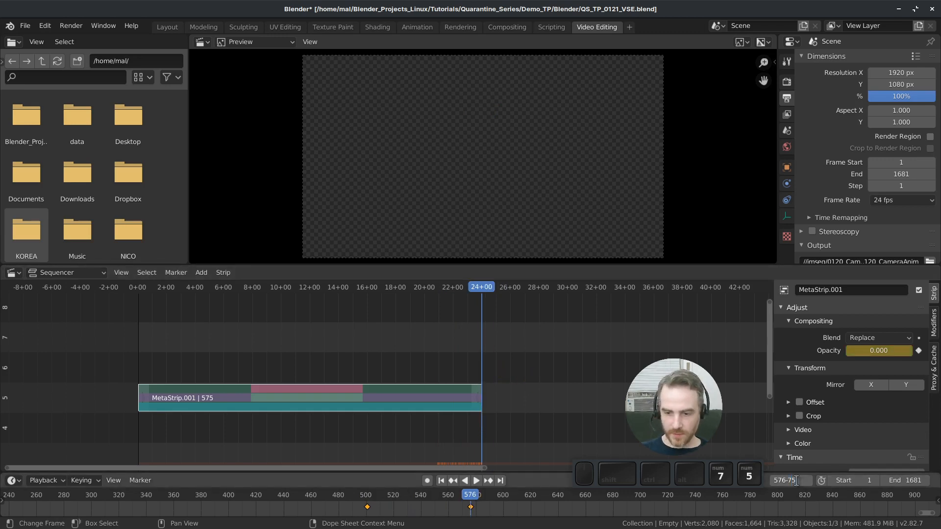
pyautogui.press('Return')
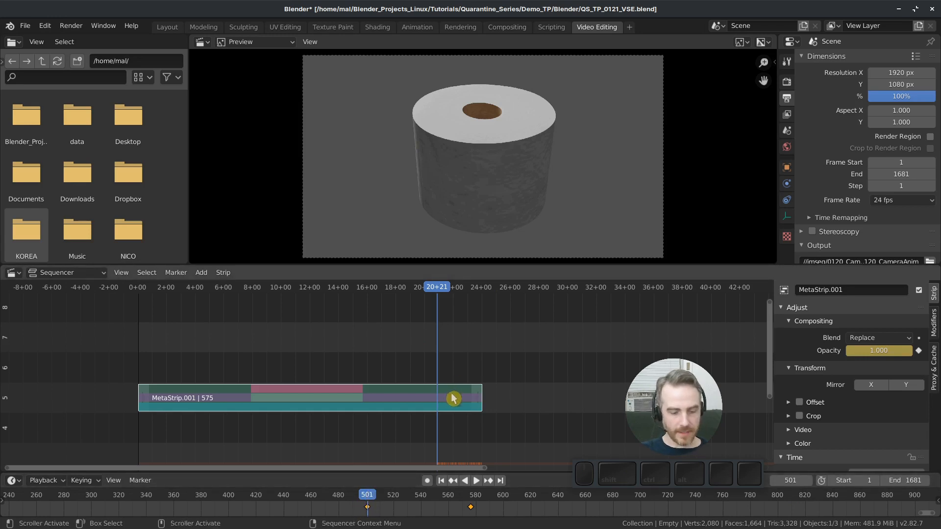
pyautogui.click(407, 401)
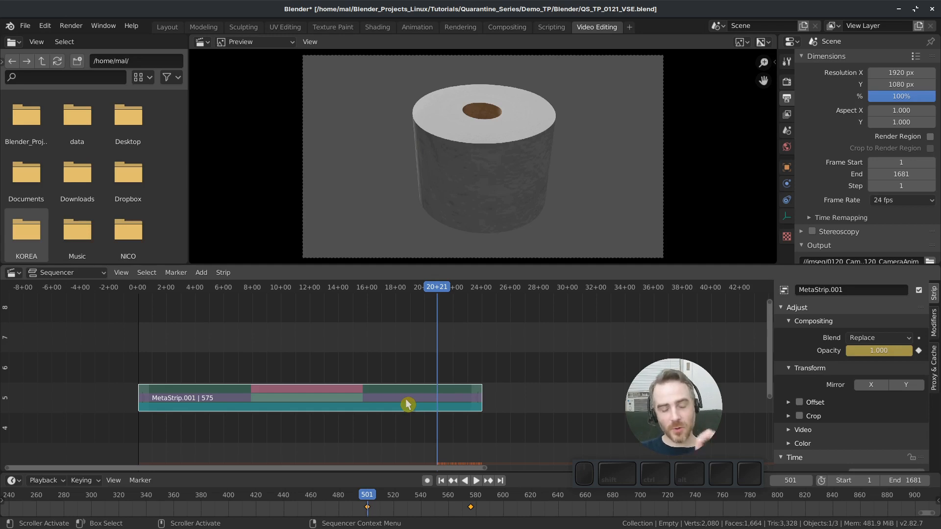
pyautogui.press('Tab')
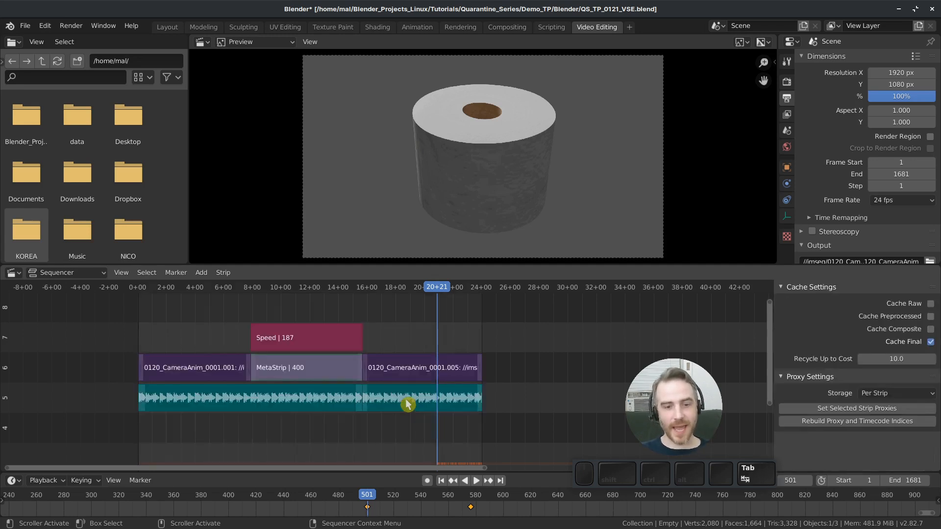
pyautogui.press('a')
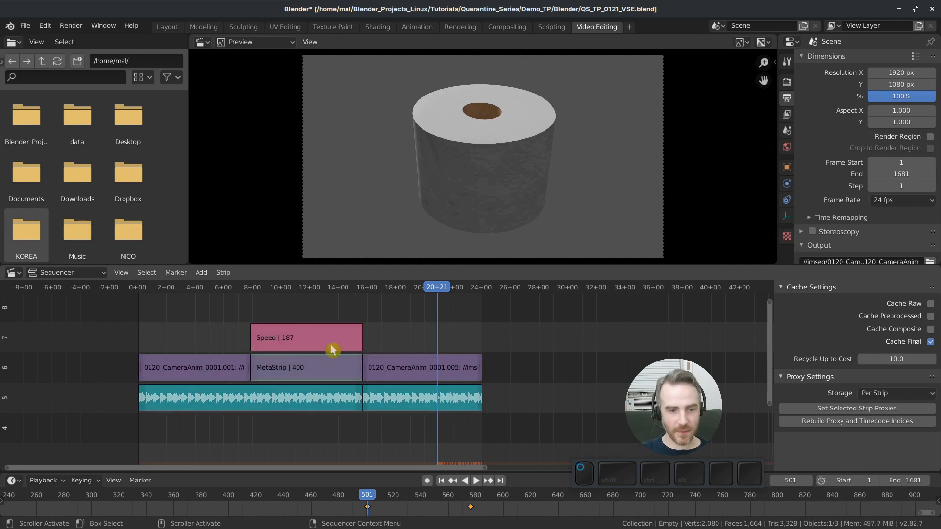
# - Examine the contents of the nested 400-frame MetaStrip and the outer meta strip by switching between the nesting levels
pyautogui.click(289, 374)
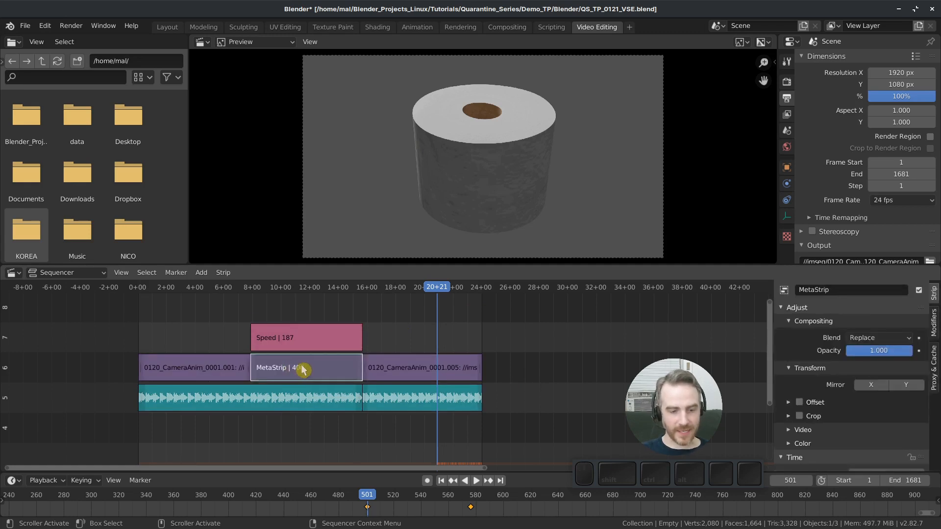
pyautogui.press('Tab')
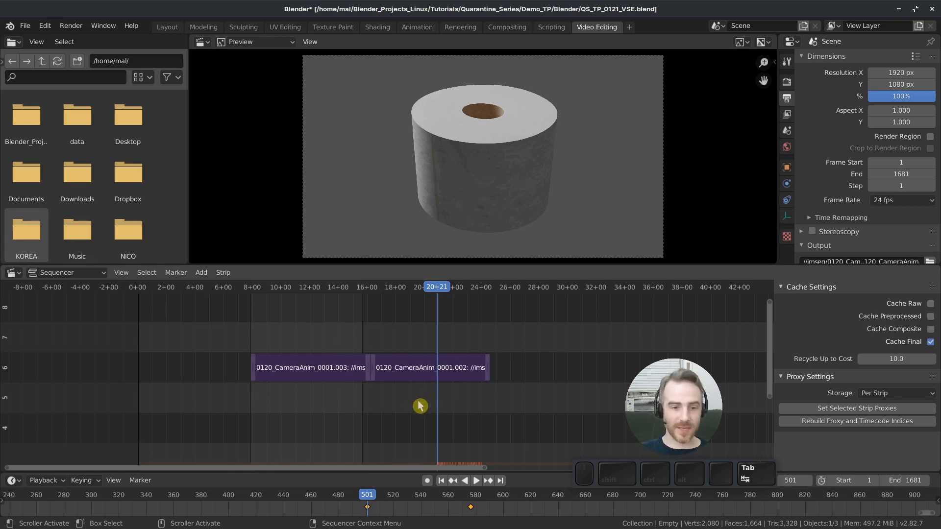
pyautogui.press('Tab')
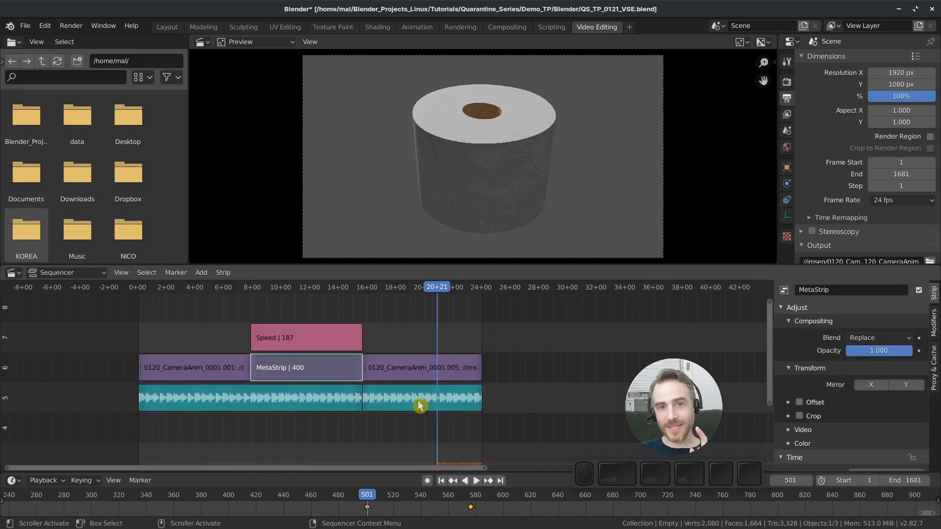
pyautogui.press('Tab')
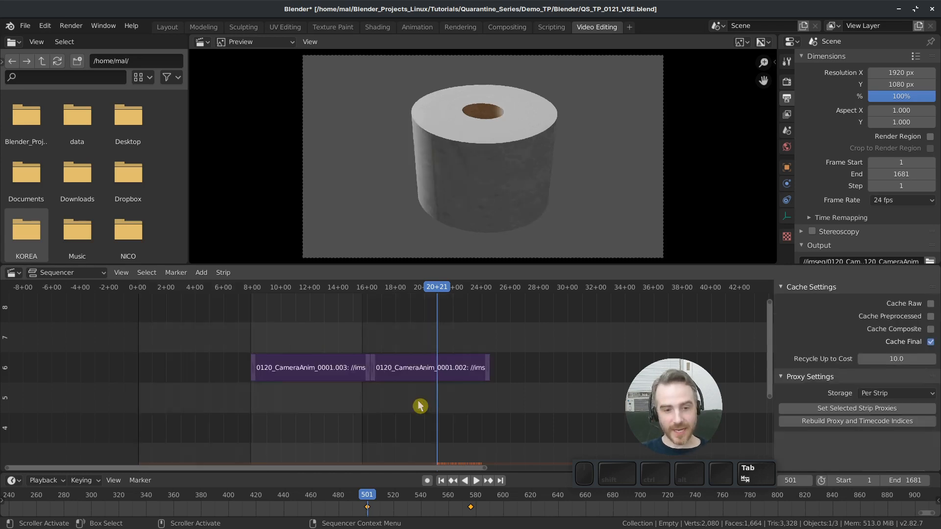
pyautogui.press('Tab')
pyautogui.press('Tab')
pyautogui.press('Tab')
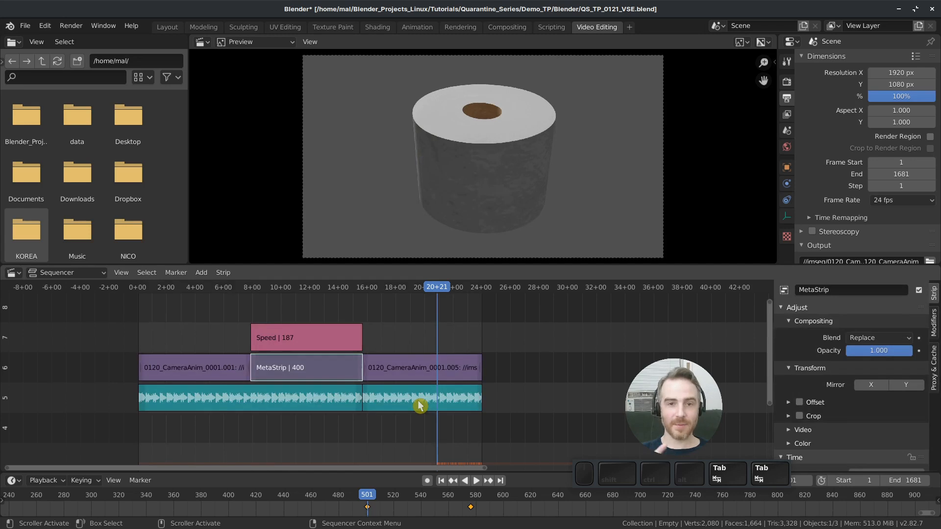
pyautogui.press('Tab')
pyautogui.press('Tab')
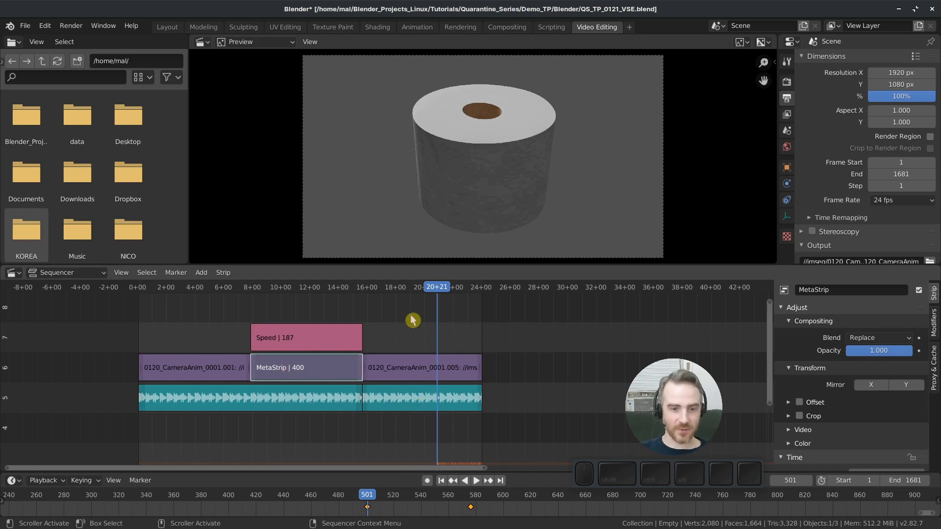
pyautogui.hotkey('ctrl', 'g')
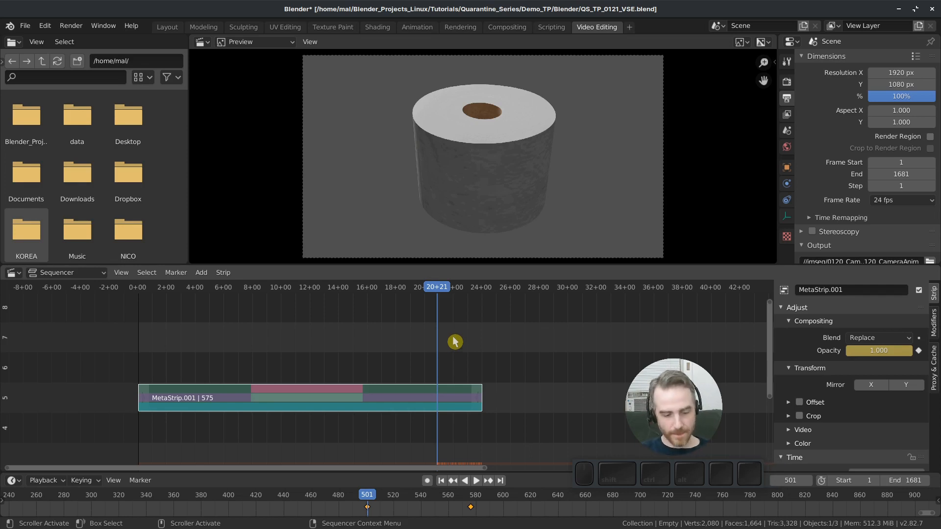
pyautogui.hotkey('ctrl', 'alt', 'g')
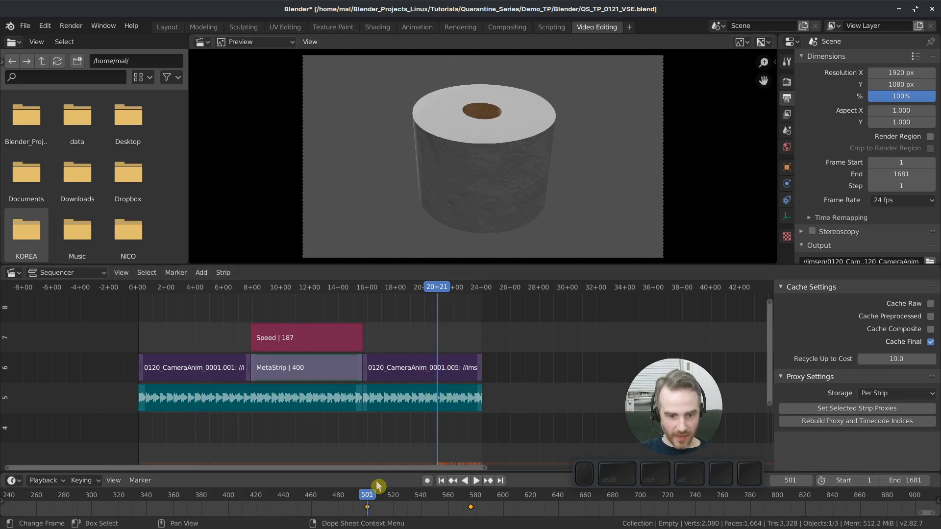
# - Add a From Playhead fade at frame 501 to the last music strip inside the group and play it back
pyautogui.click(452, 403)
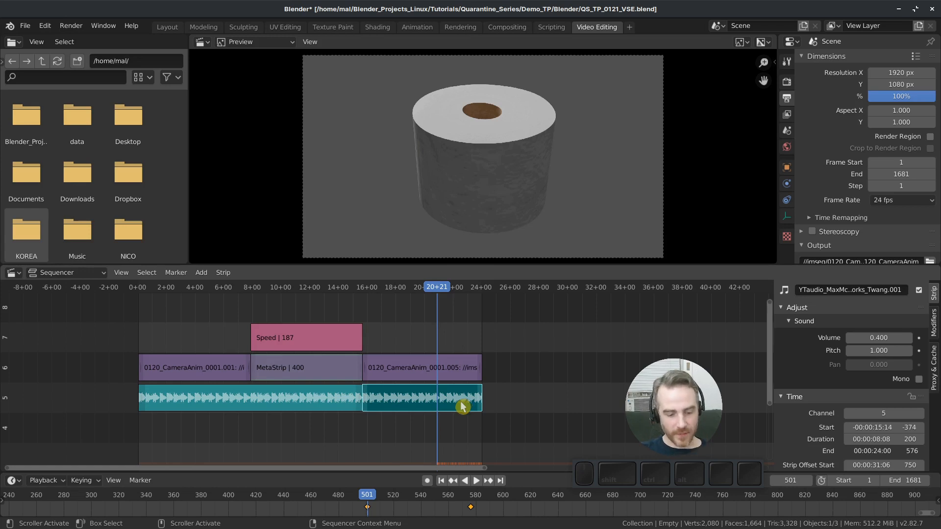
pyautogui.hotkey('shift', 'a')
pyautogui.moveTo(462, 404)
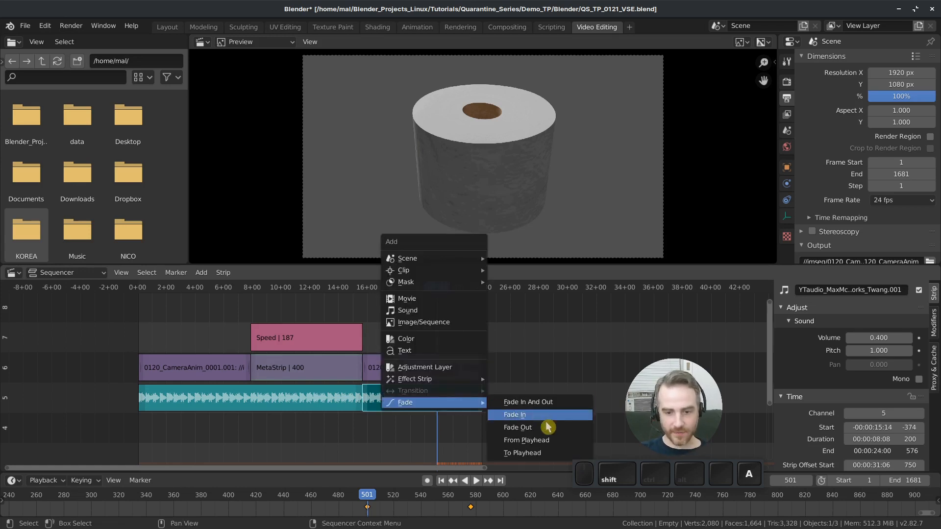
pyautogui.click(540, 445)
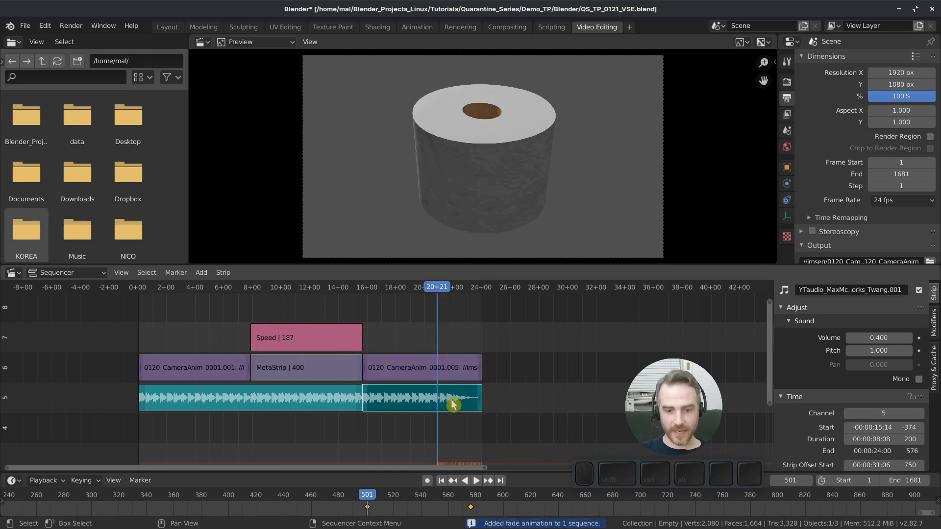
pyautogui.press('space')
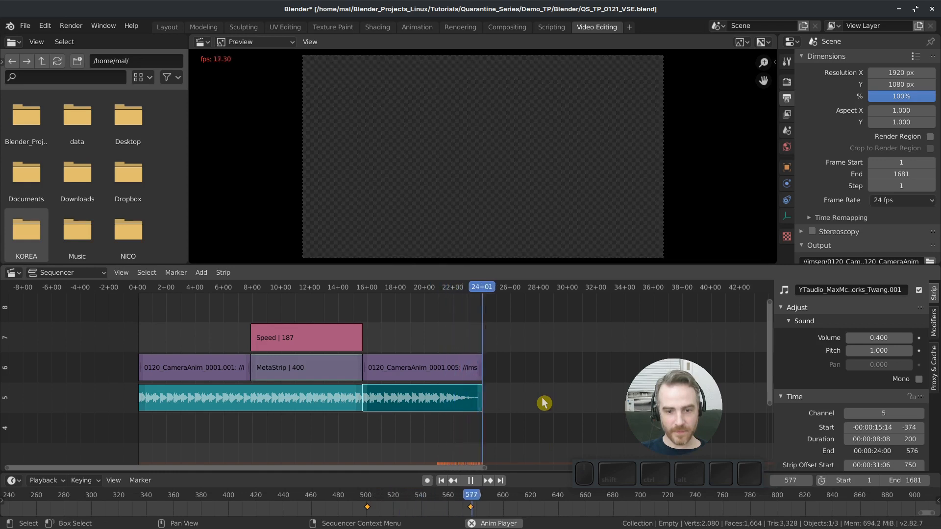
pyautogui.press('space')
pyautogui.keyDown('ctrl'); pyautogui.moveTo(477, 401); pyautogui.dragTo(553, 414, button='middle'); pyautogui.keyUp('ctrl')
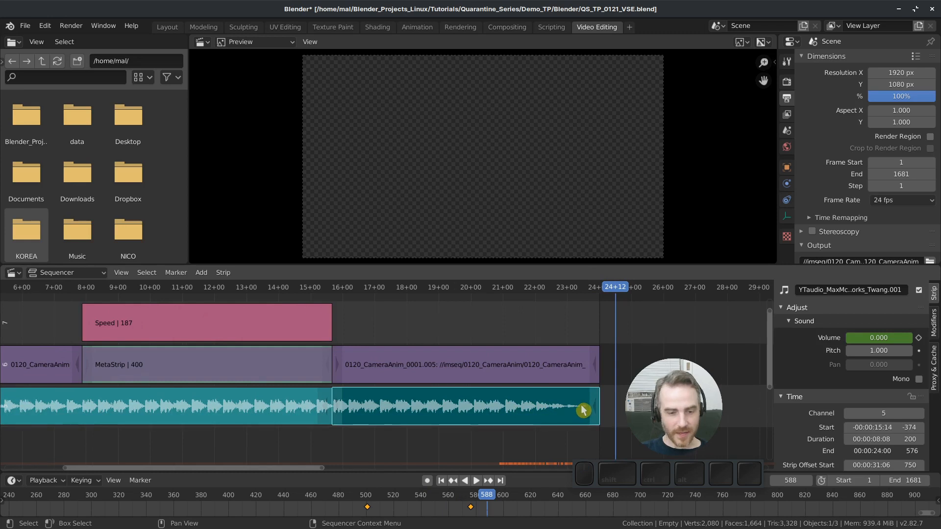
# - Deselect the music strip, exit the grouped meta strip and place the playhead at frame 450
pyautogui.click(519, 324)
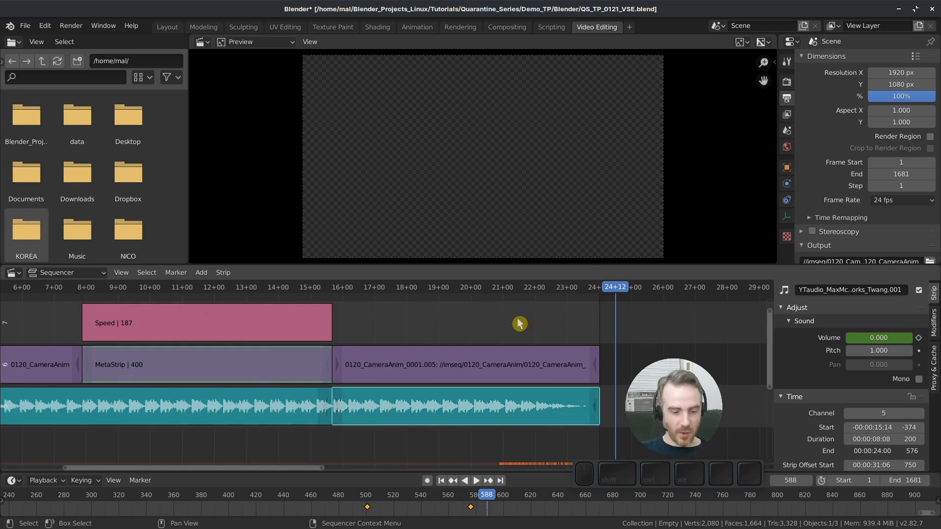
pyautogui.press('Tab')
pyautogui.keyDown('ctrl'); pyautogui.moveTo(565, 338); pyautogui.dragTo(536, 338, button='middle'); pyautogui.keyUp('ctrl')
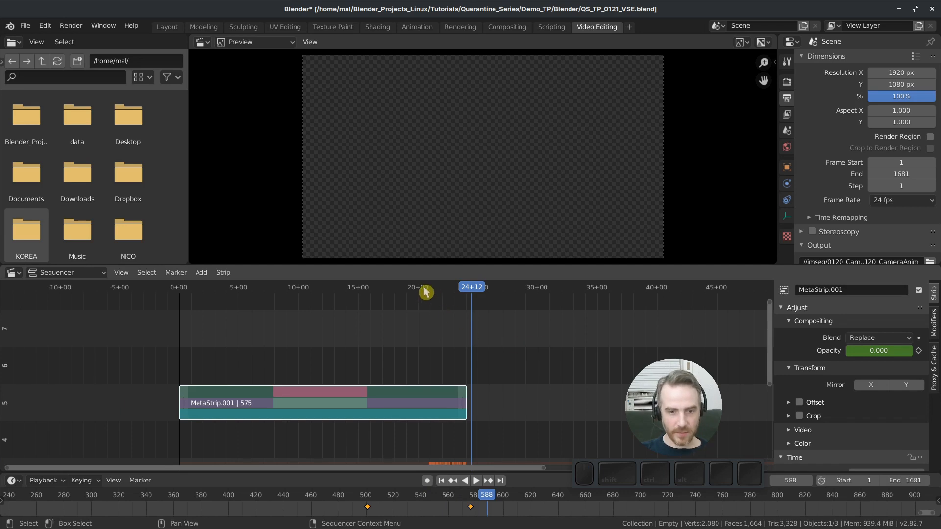
pyautogui.moveTo(412, 293); pyautogui.dragTo(402, 292)
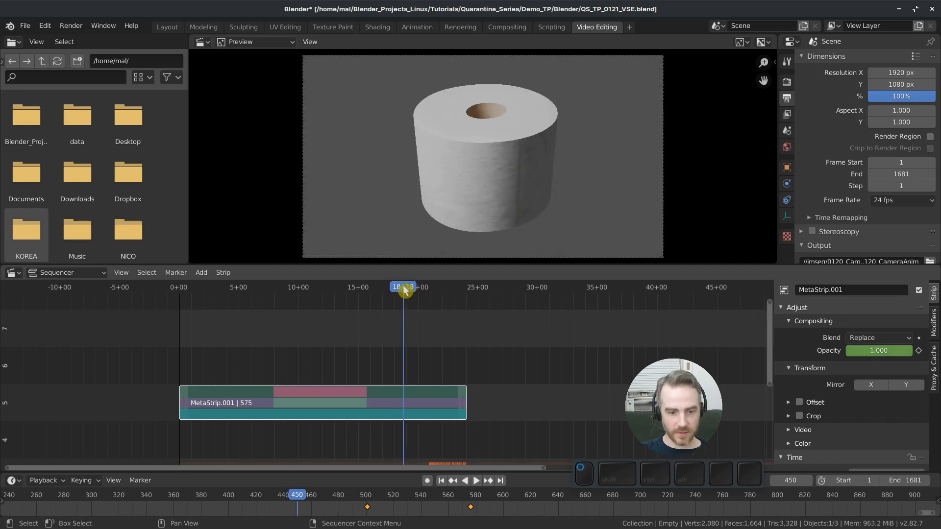
# - Refresh the sequencer and play the edit from frame 450 past the end of the meta strip
pyautogui.hotkey('ctrl', 'r')
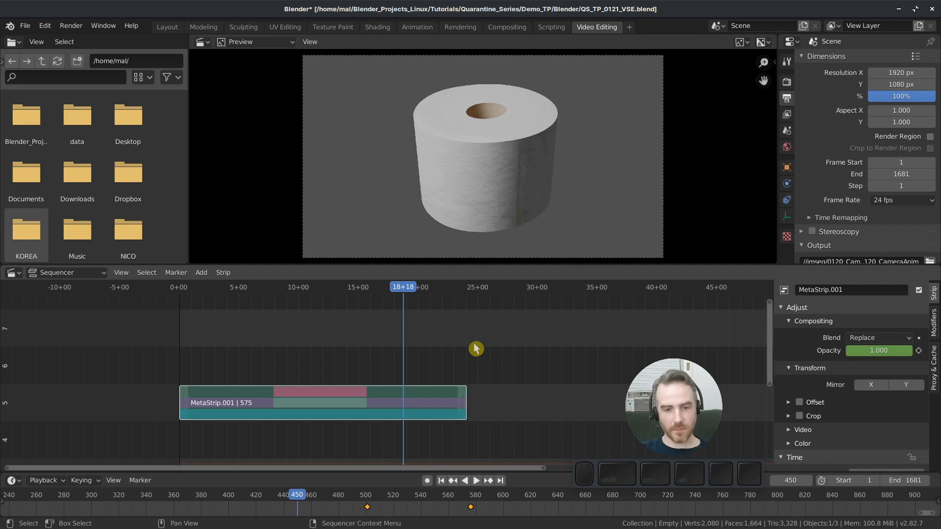
pyautogui.press('space')
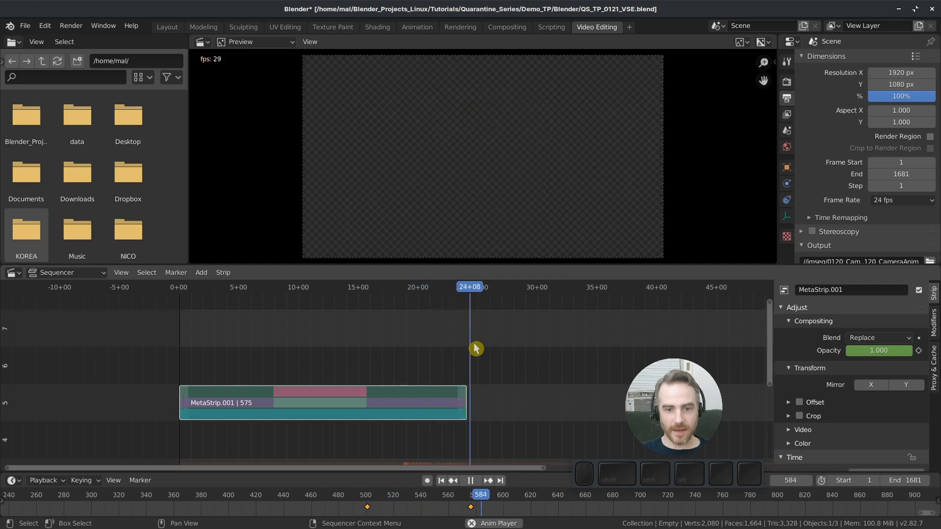
pyautogui.press('space')
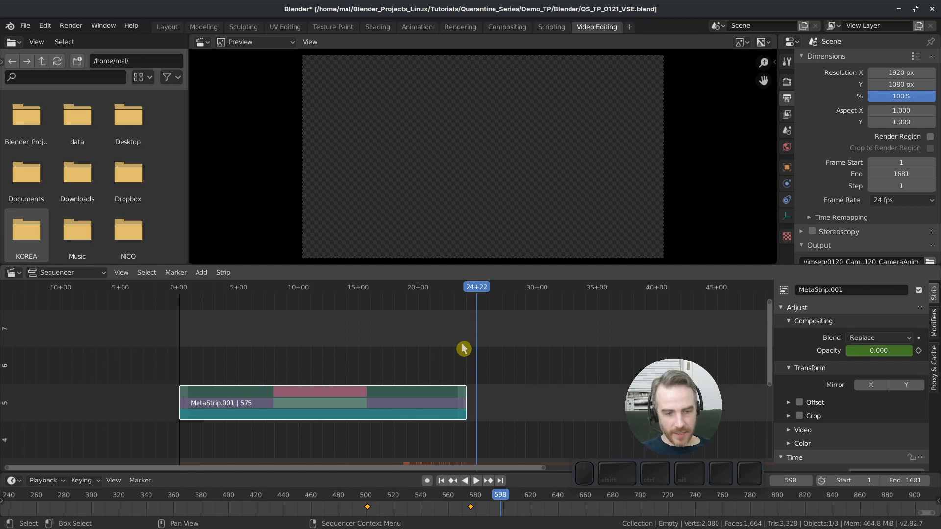
# - Add a black Color strip and snap it into channel 4 with its end at frame 575, beneath the meta strip
pyautogui.hotkey('shift', 'a')
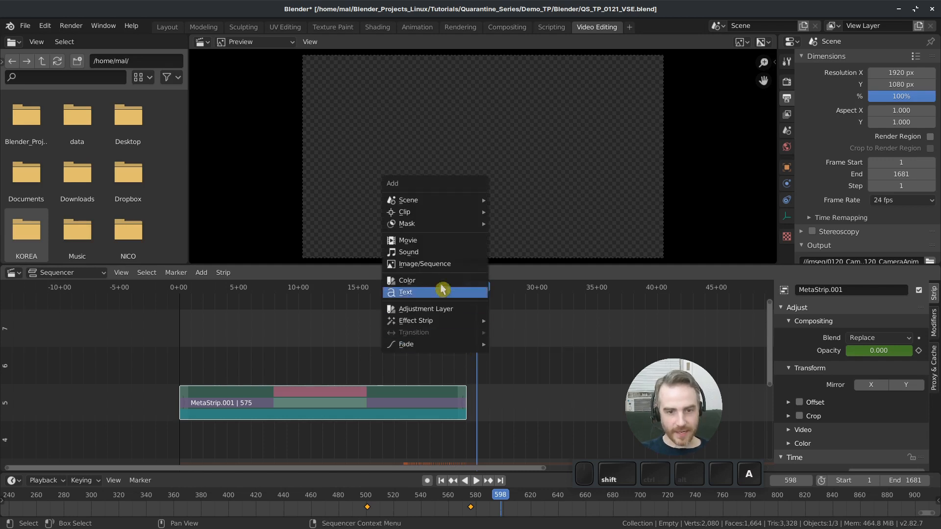
pyautogui.click(438, 283)
pyautogui.moveTo(505, 409); pyautogui.dragTo(507, 327, button='middle')
pyautogui.click(483, 437)
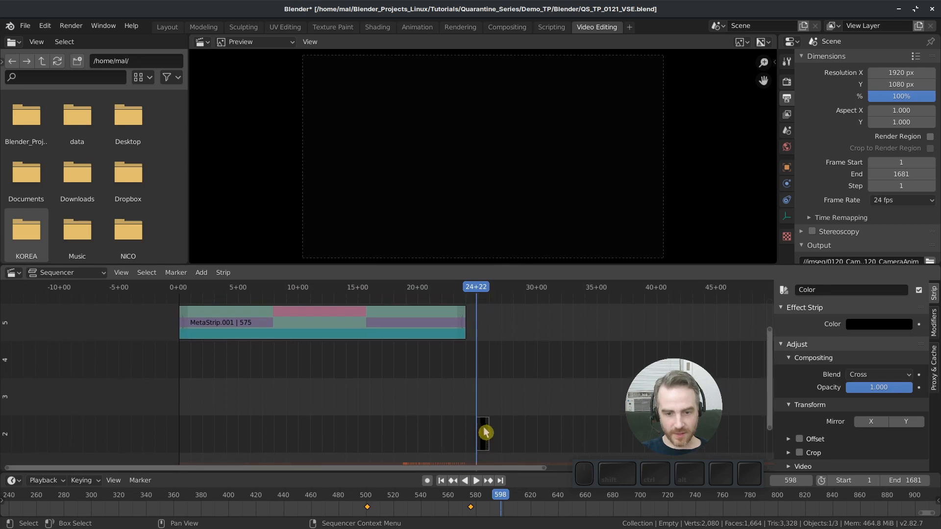
pyautogui.press('g')
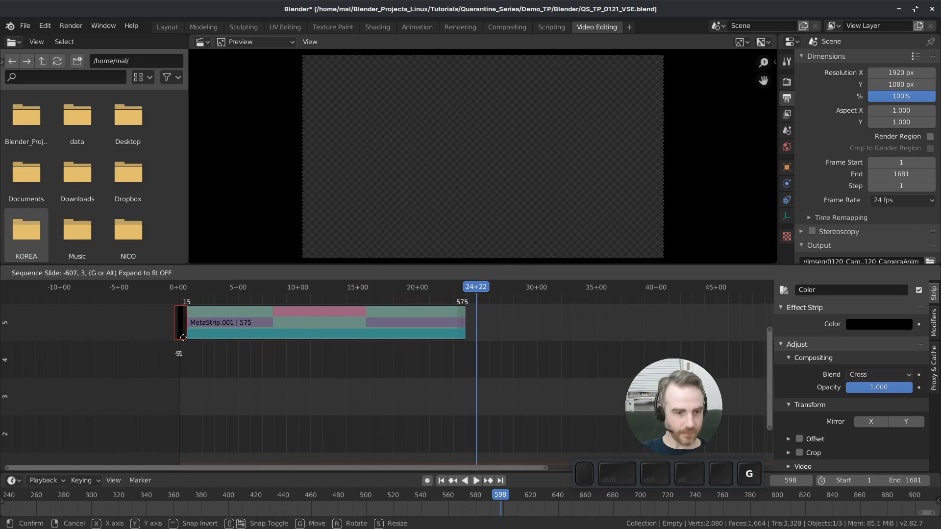
pyautogui.press('ctrl')
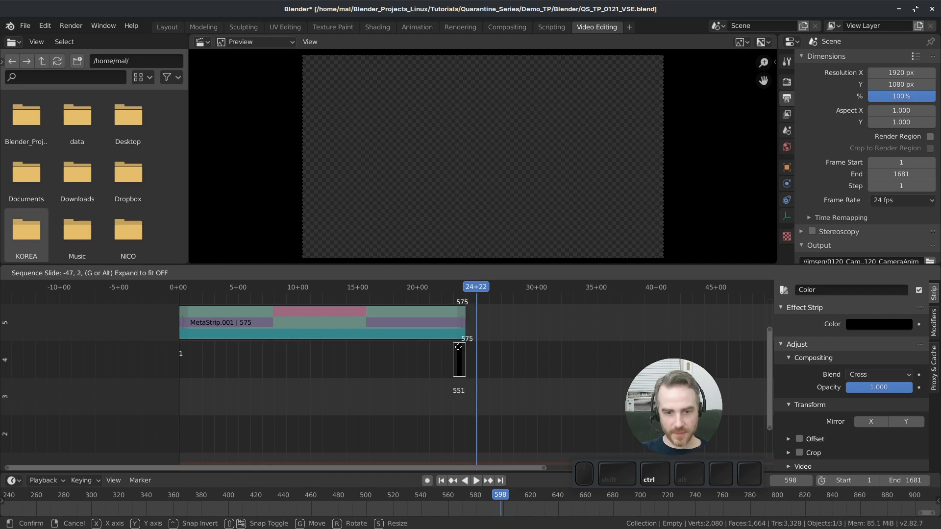
pyautogui.click(458, 348)
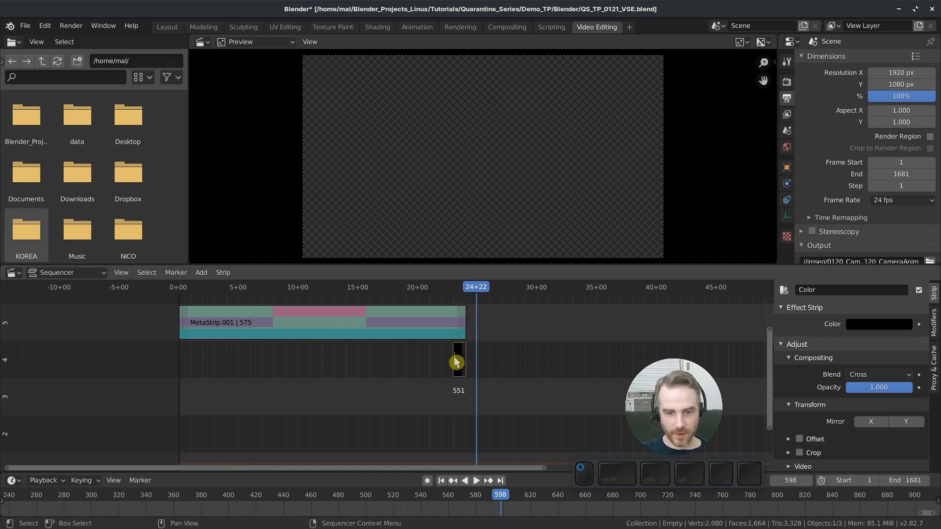
# - Extend the start of the black Color strip back to frame 1 so it spans the whole meta strip
pyautogui.press('g')
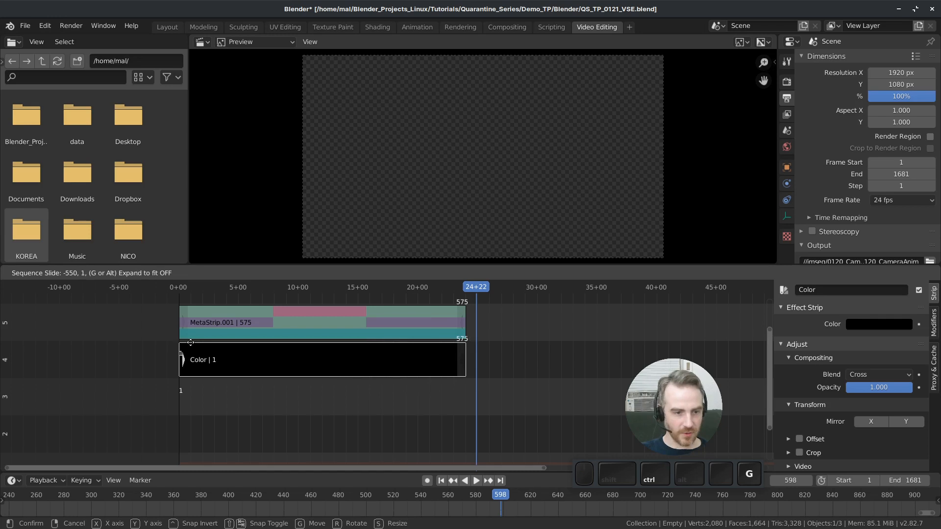
pyautogui.click(190, 342)
pyautogui.moveTo(303, 399); pyautogui.dragTo(304, 417, button='middle')
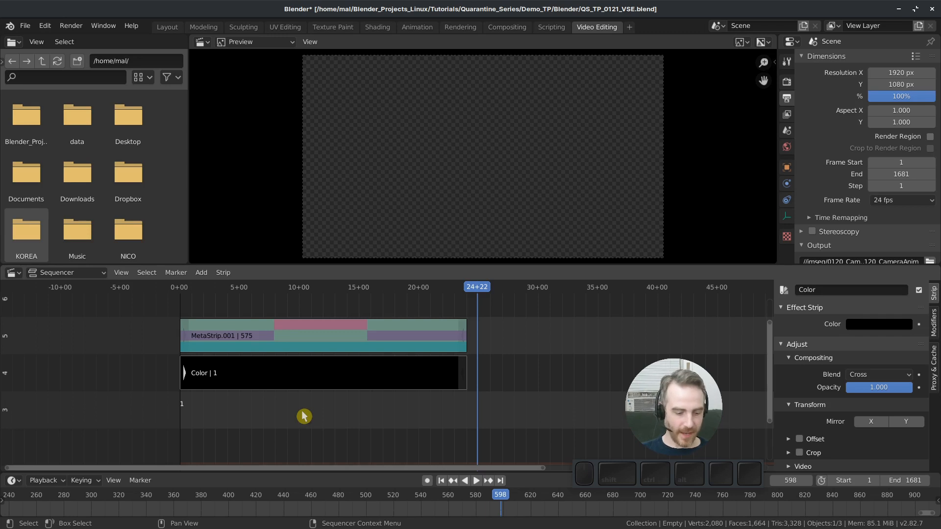
# - Add an opening fade up to frame 10 on the meta strip, refresh the sequencer and return the playhead to frame 1
pyautogui.hotkey('shift', 'Left')
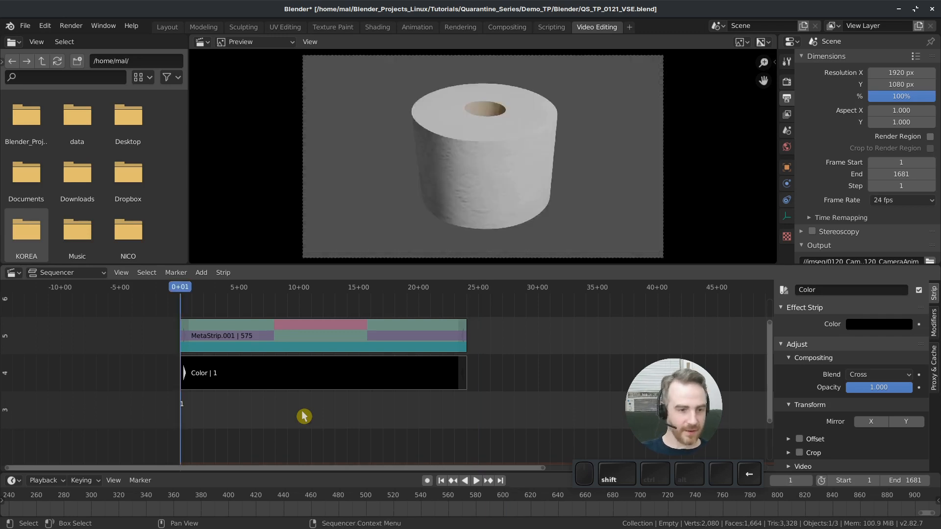
pyautogui.click(226, 333)
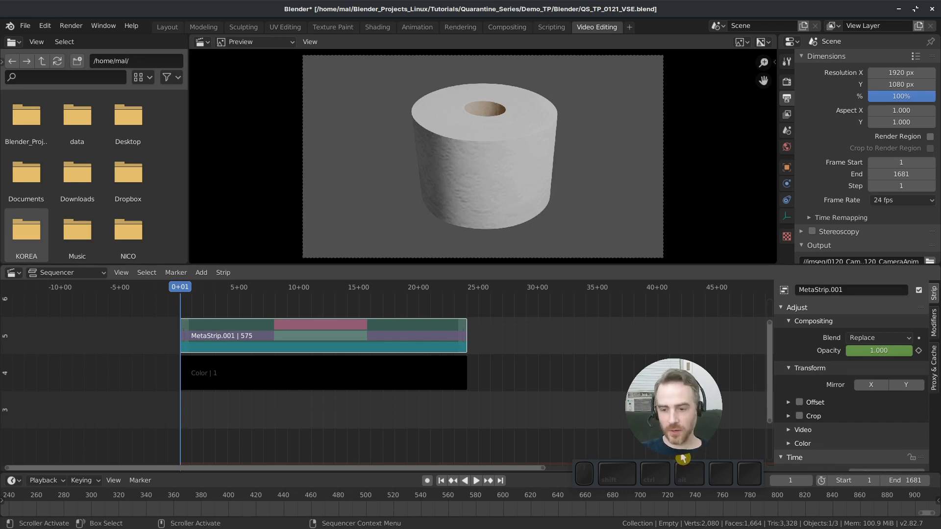
pyautogui.click(793, 480)
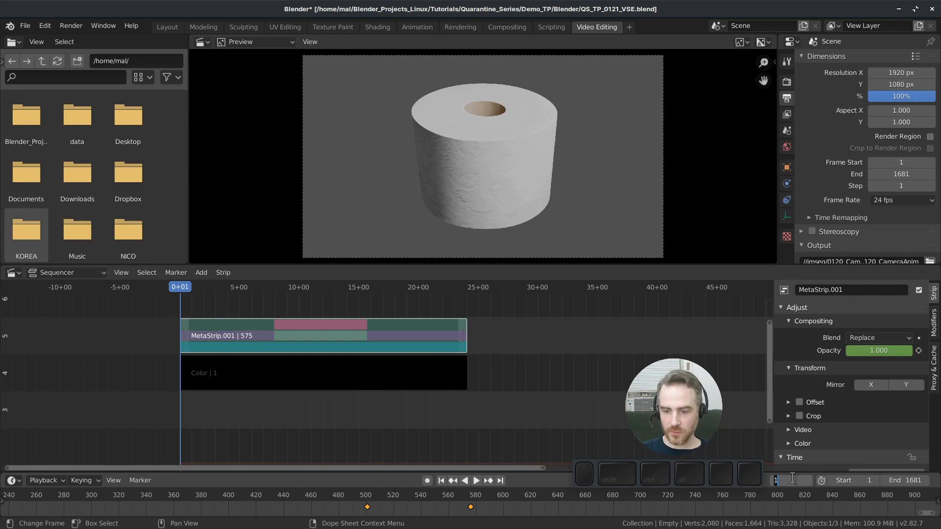
pyautogui.write('10')
pyautogui.press('Return')
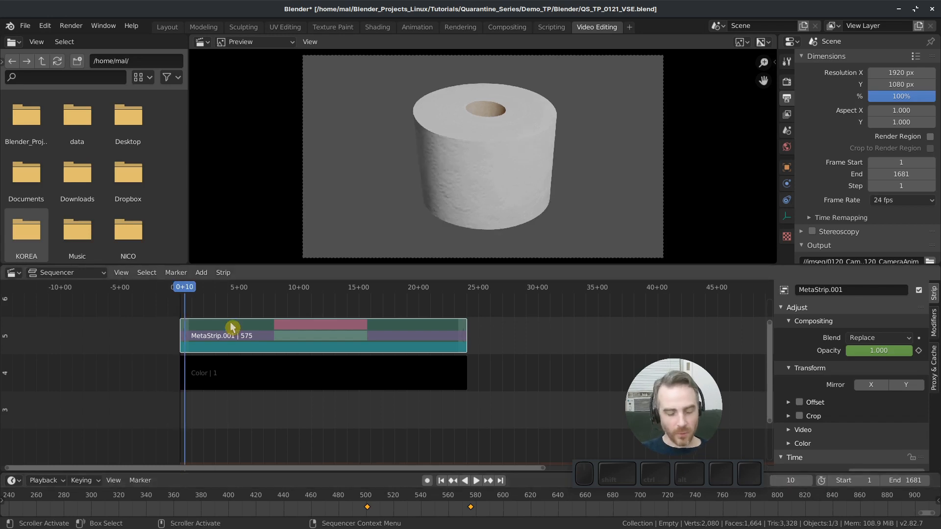
pyautogui.hotkey('shift', 'a')
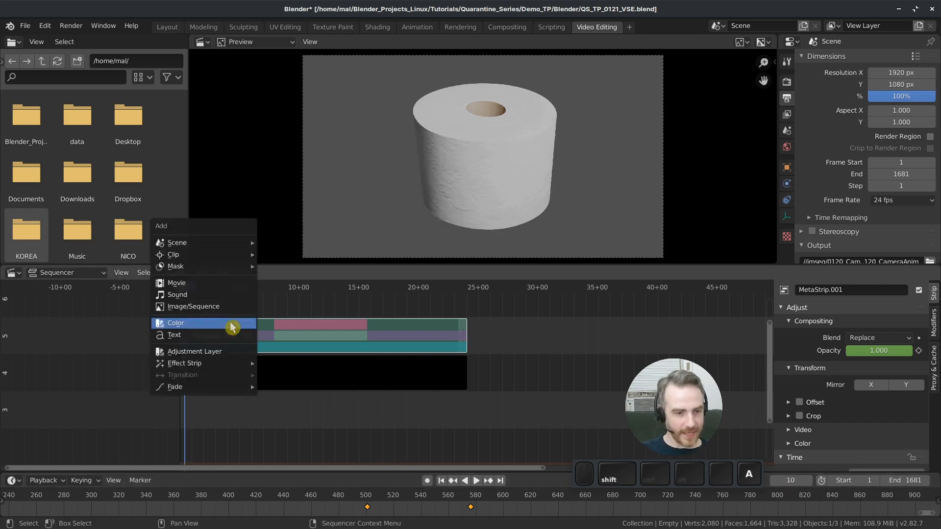
pyautogui.moveTo(202, 393)
pyautogui.click(304, 439)
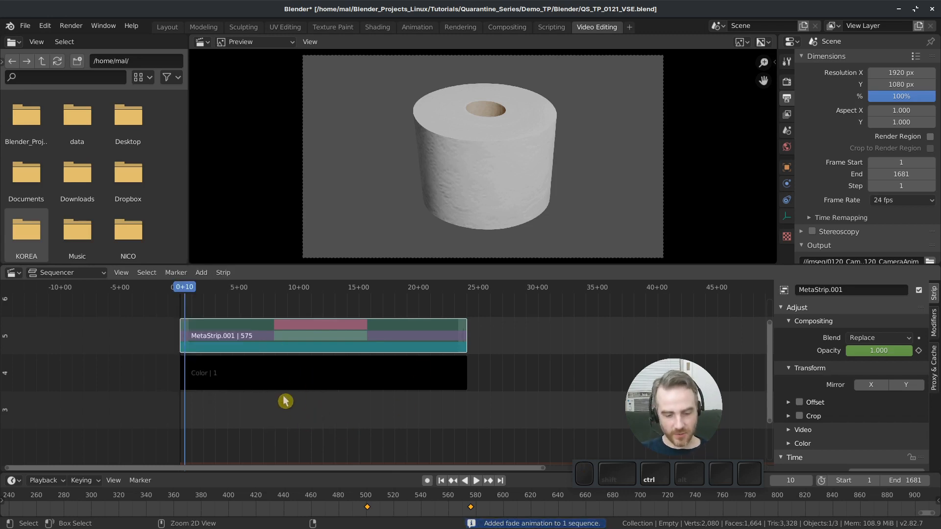
pyautogui.hotkey('ctrl', 'r')
pyautogui.hotkey('shift', 'Left')
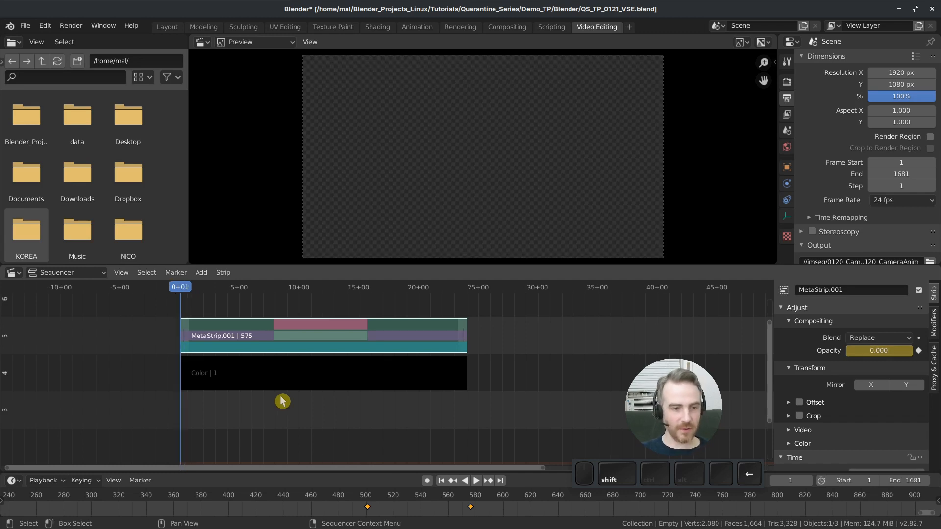
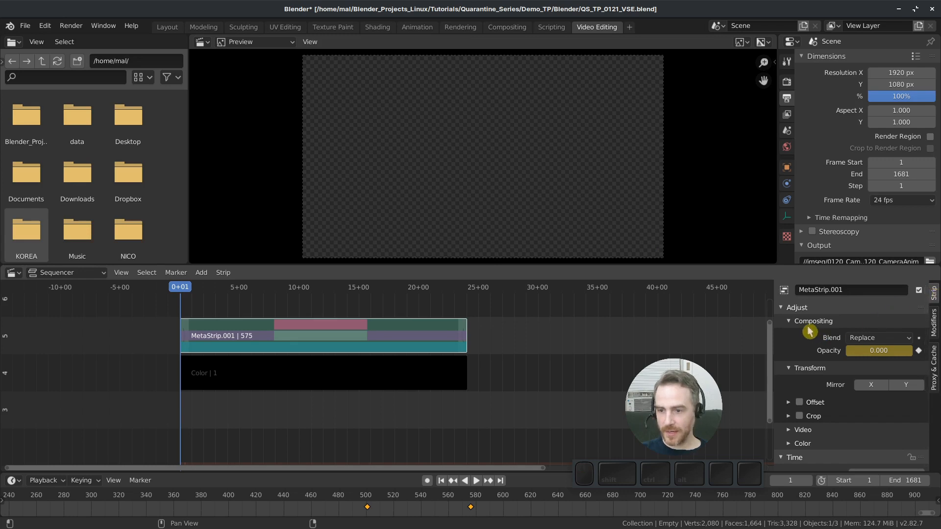
# - Set the meta strip's blend mode to Alpha Over so it composites onto the black Color strip
pyautogui.click(894, 342)
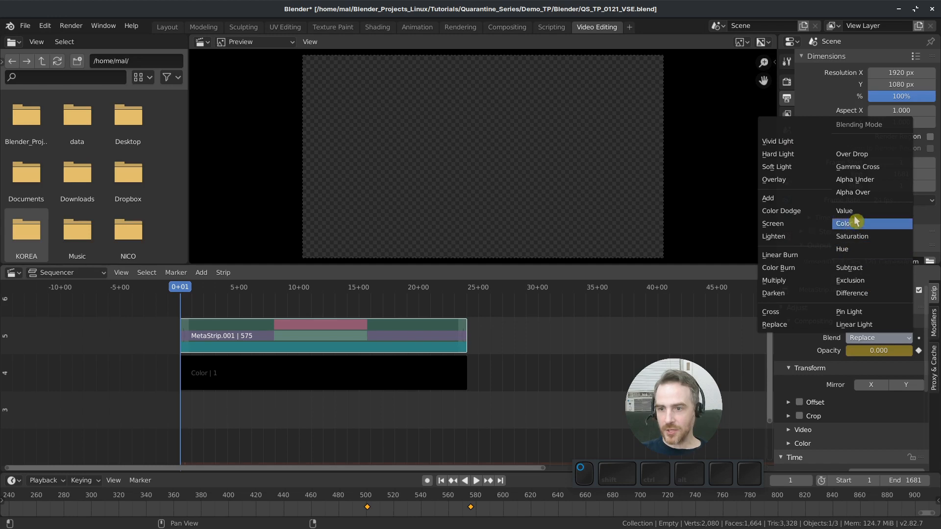
pyautogui.click(872, 193)
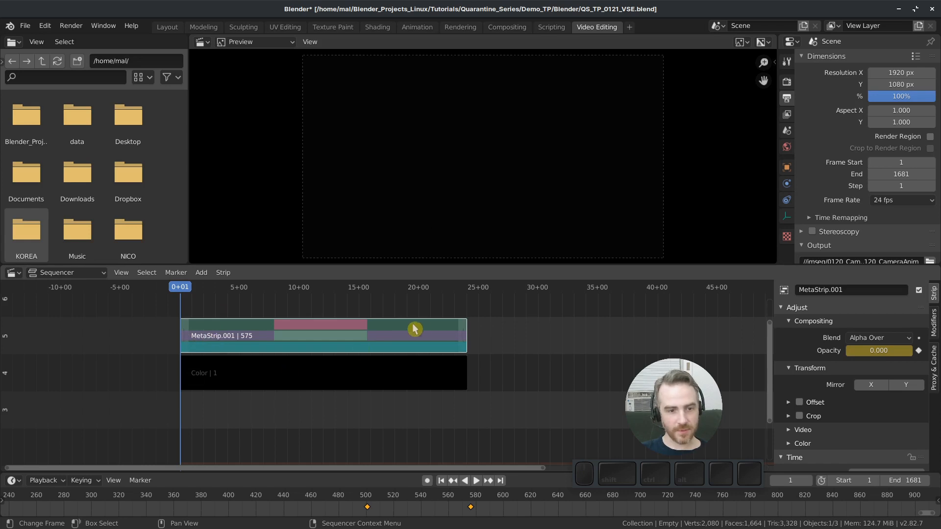
pyautogui.moveTo(410, 326); pyautogui.dragTo(427, 349, button='middle')
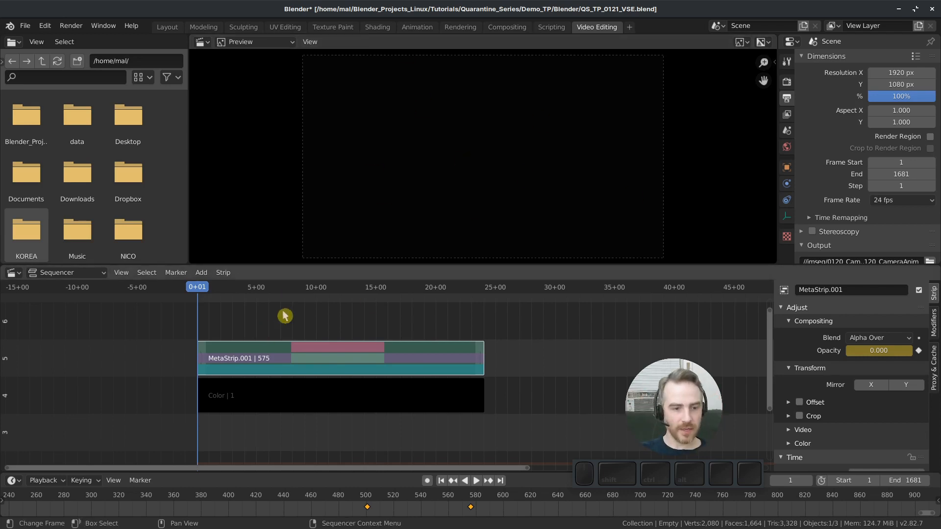
pyautogui.keyDown('ctrl'); pyautogui.moveTo(506, 328); pyautogui.dragTo(467, 351, button='middle'); pyautogui.keyUp('ctrl')
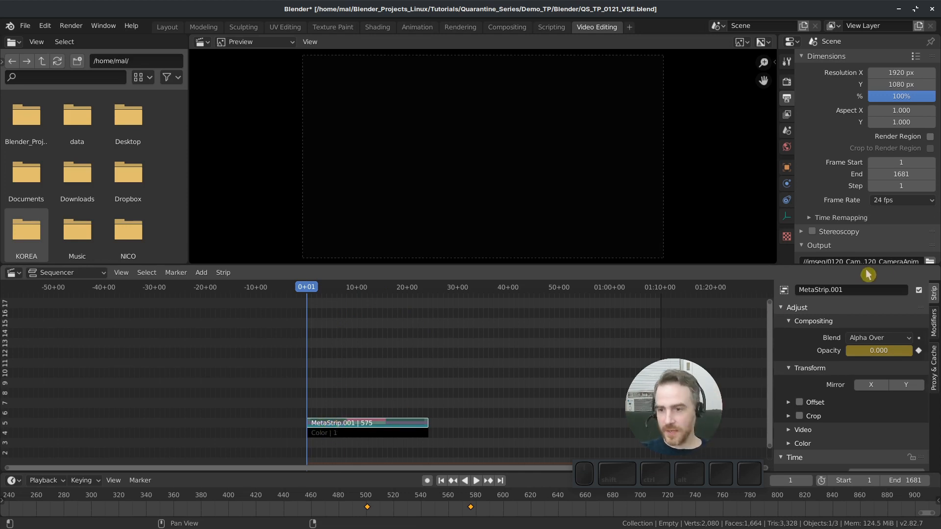
# - Switch the meta strip's blend mode to Replace, play the opening briefly and scrub back to frame 0
pyautogui.click(887, 338)
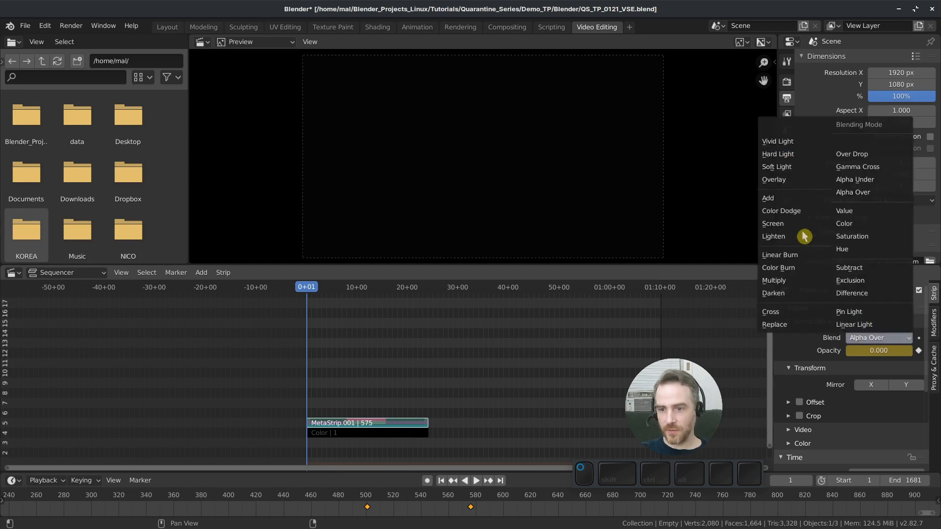
pyautogui.click(780, 325)
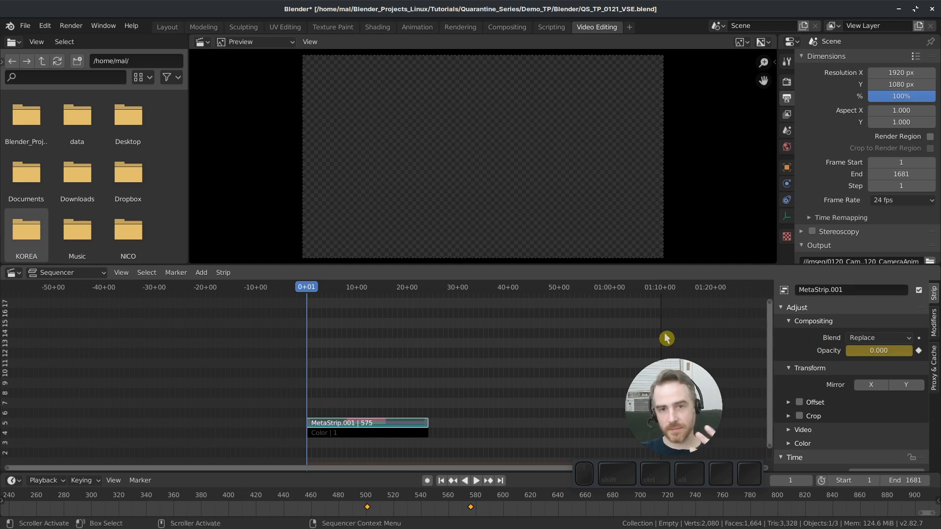
pyautogui.press('space')
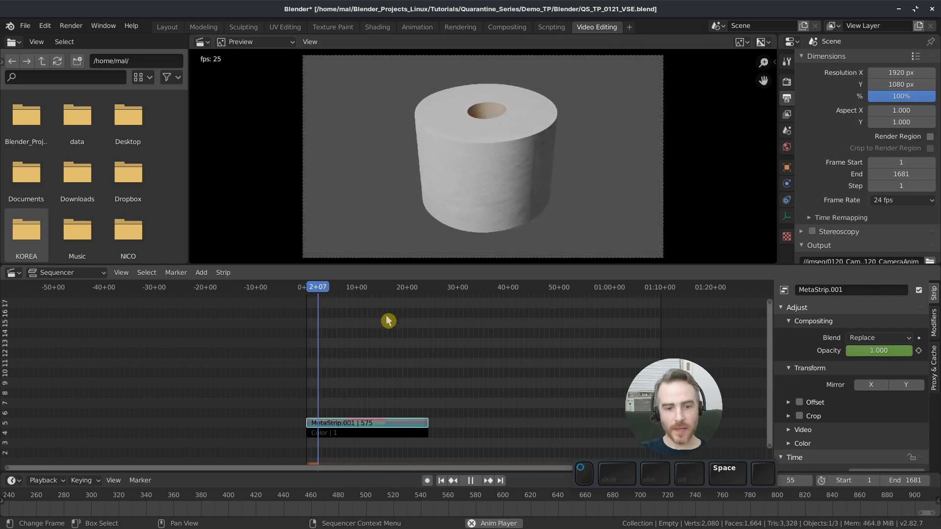
pyautogui.press('space')
pyautogui.moveTo(318, 287); pyautogui.dragTo(307, 288)
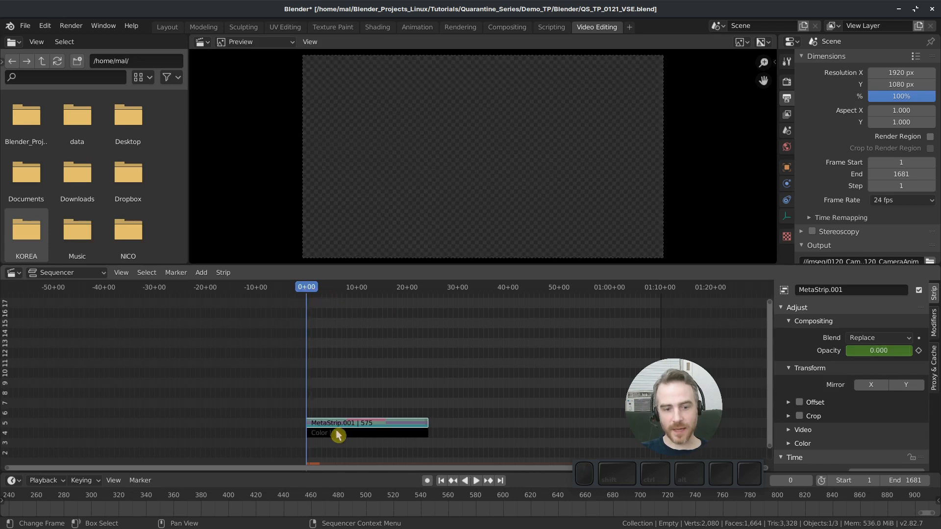
# - Restore the meta strip's Alpha Over blend mode and keep the meta strip selected
pyautogui.click(865, 338)
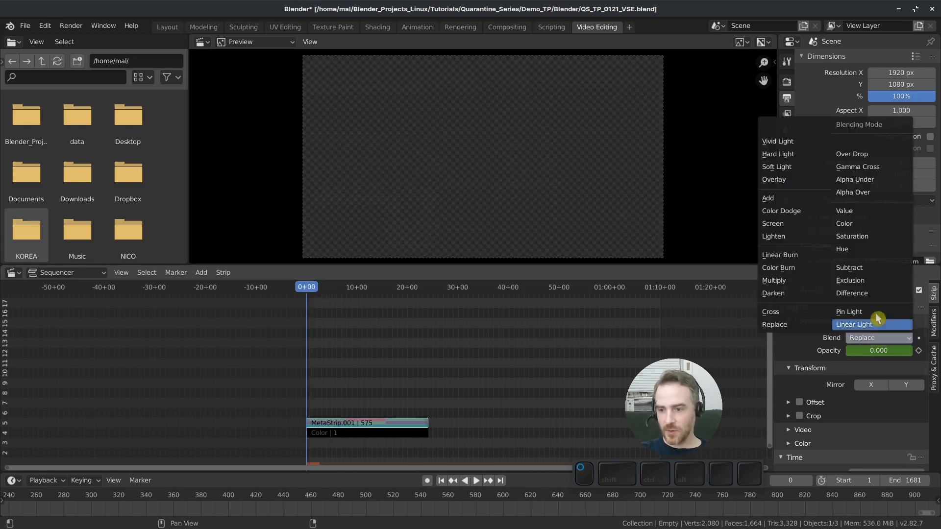
pyautogui.click(869, 192)
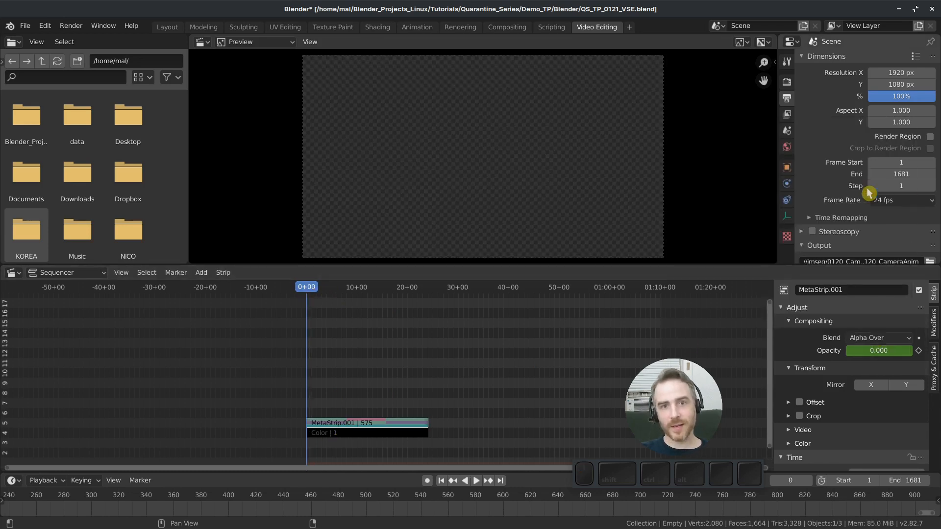
pyautogui.click(339, 437)
pyautogui.click(343, 423)
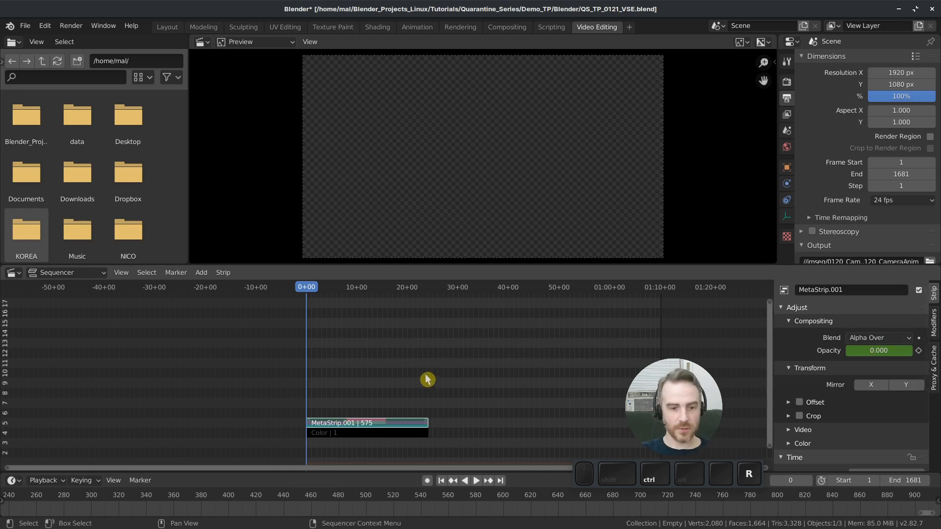
# - Return the playhead to frame 1, refresh the sequencer and play the whole edit past the end of both strips
pyautogui.click(306, 290)
pyautogui.moveTo(308, 290); pyautogui.dragTo(308, 289)
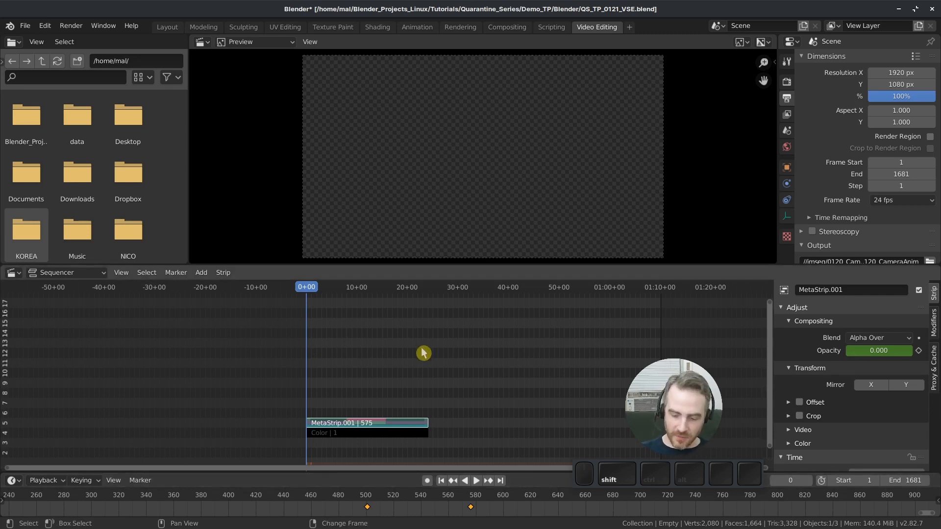
pyautogui.hotkey('shift', 'Left')
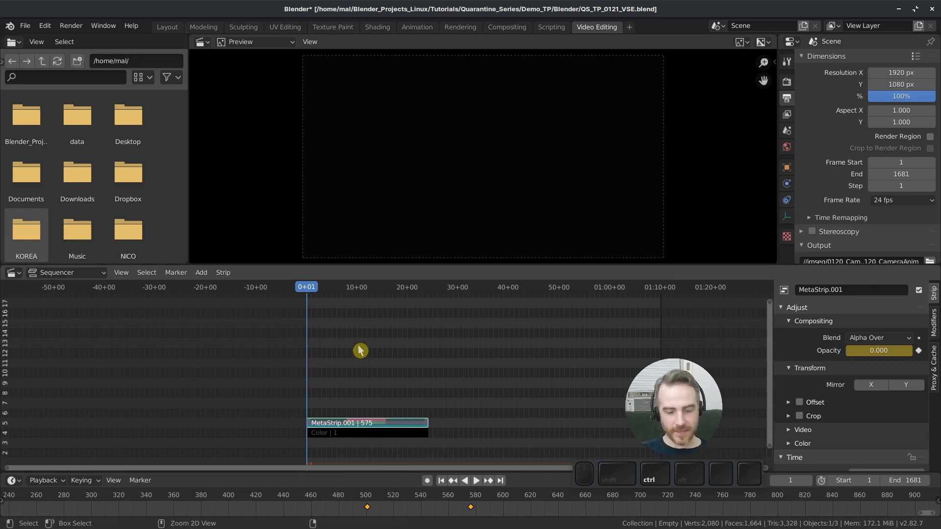
pyautogui.hotkey('ctrl', 'r')
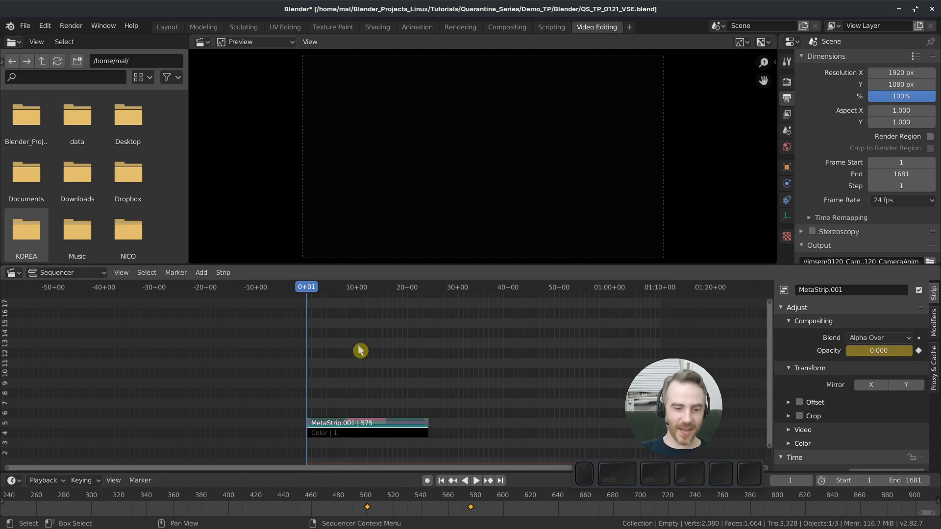
pyautogui.press('space')
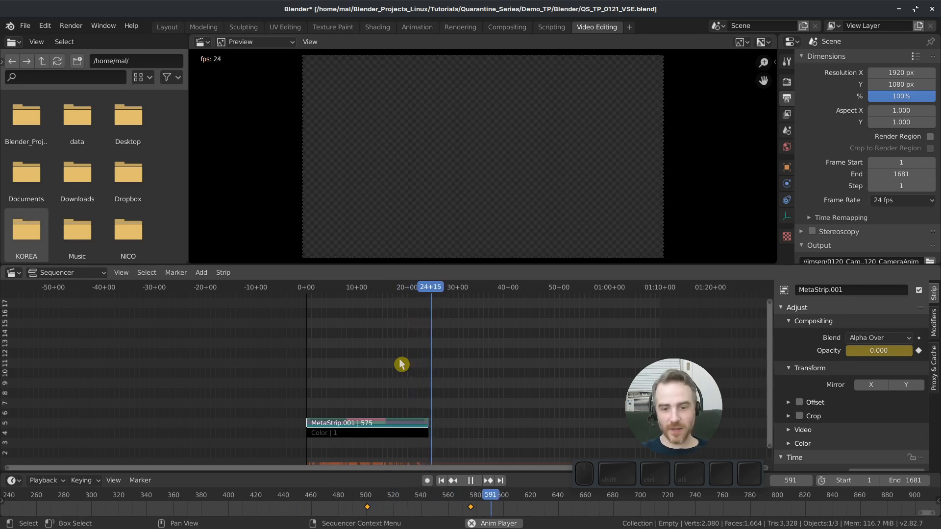
pyautogui.press('space')
pyautogui.moveTo(486, 381); pyautogui.dragTo(497, 375, button='middle')
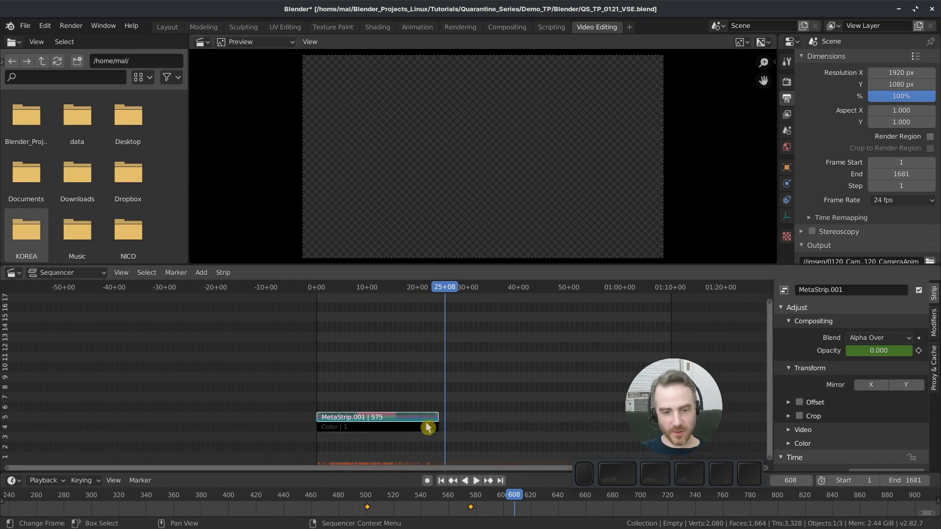
pyautogui.keyDown('ctrl'); pyautogui.moveTo(441, 406); pyautogui.dragTo(480, 372, button='middle'); pyautogui.keyUp('ctrl')
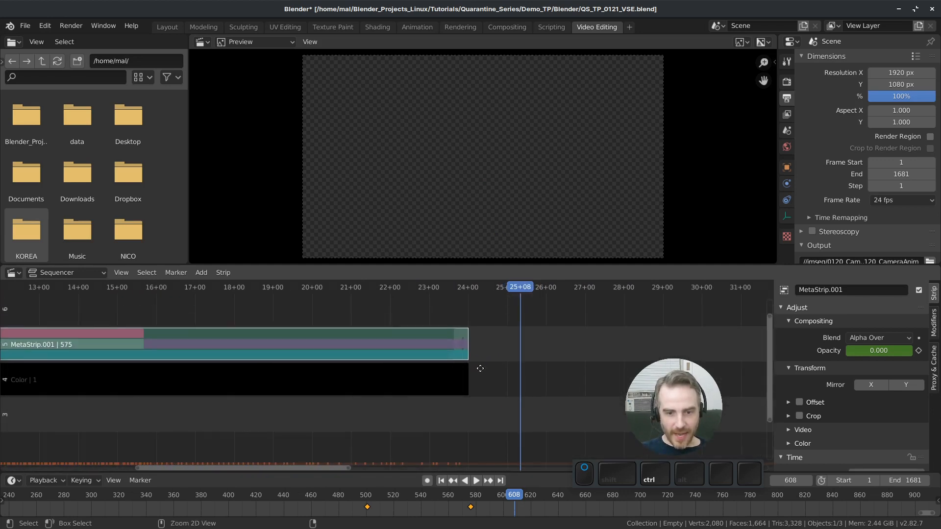
# - Extend the end of the black Color strip by 24 frames past the meta strip
pyautogui.click(463, 380)
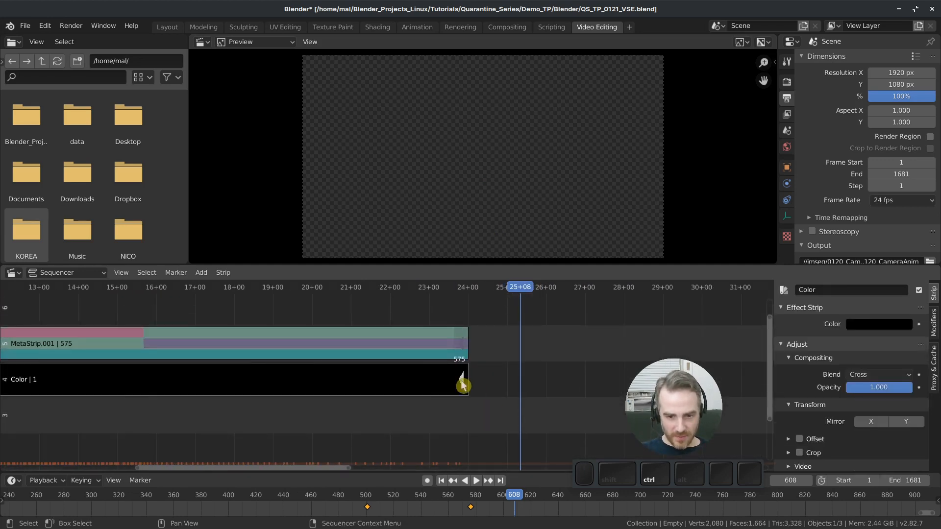
pyautogui.moveTo(463, 392); pyautogui.dragTo(471, 390)
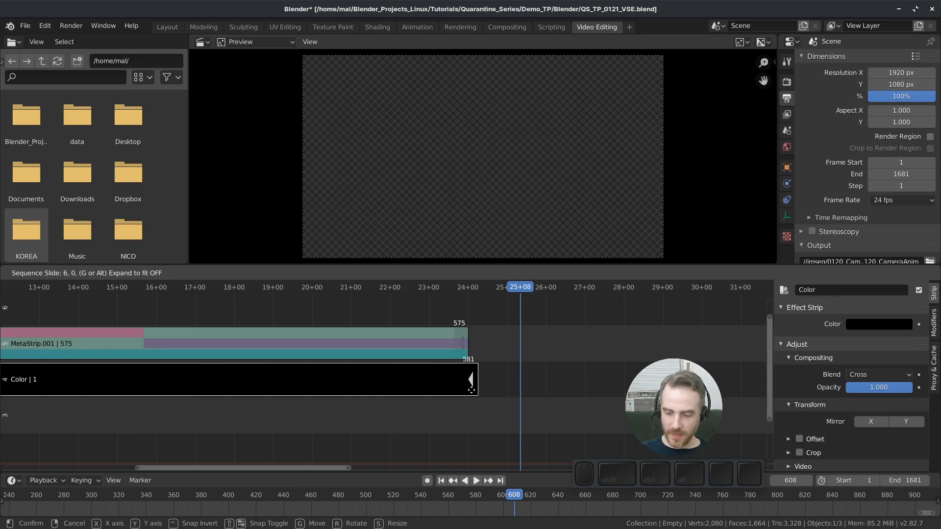
pyautogui.press('KP_2')
pyautogui.press('KP_4')
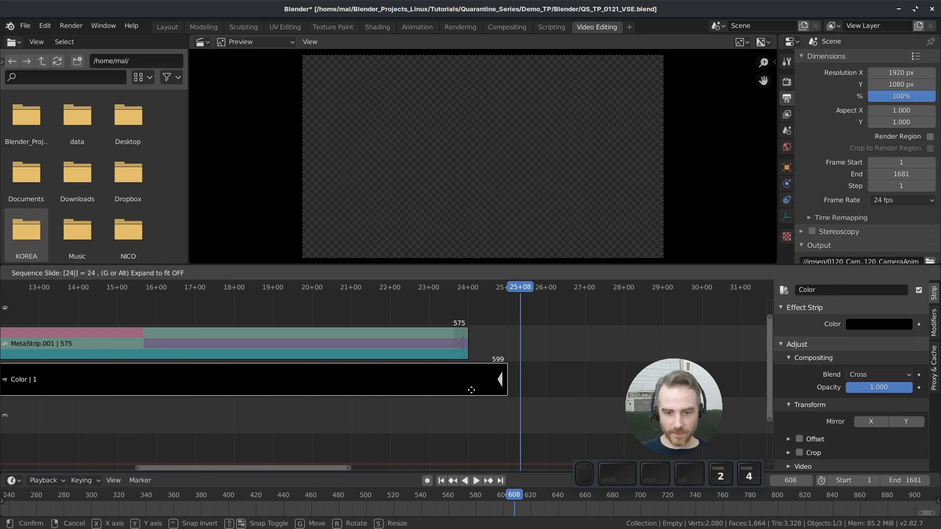
pyautogui.click(537, 389)
# - Move the playhead to the Color strip's last frame, 599, and set it as the scene's end frame
pyautogui.press('pagedown')
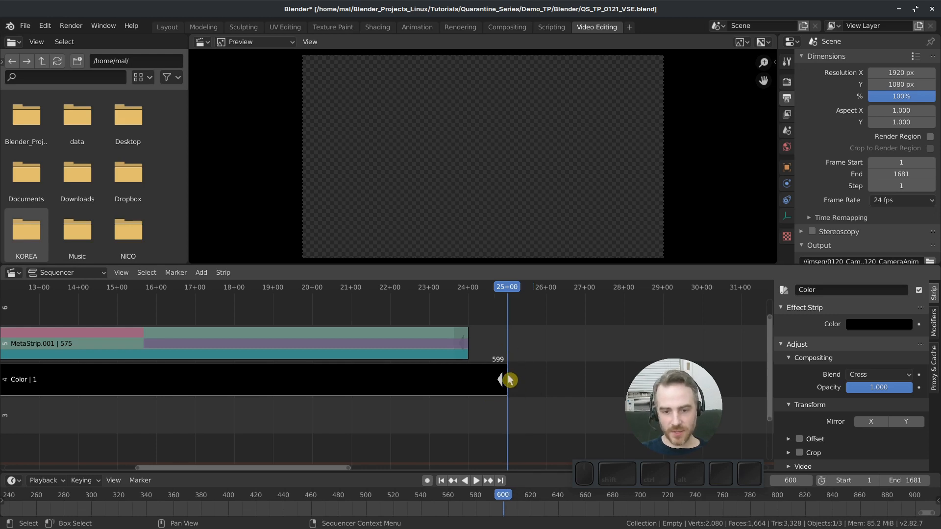
pyautogui.press('Left')
pyautogui.press('Right')
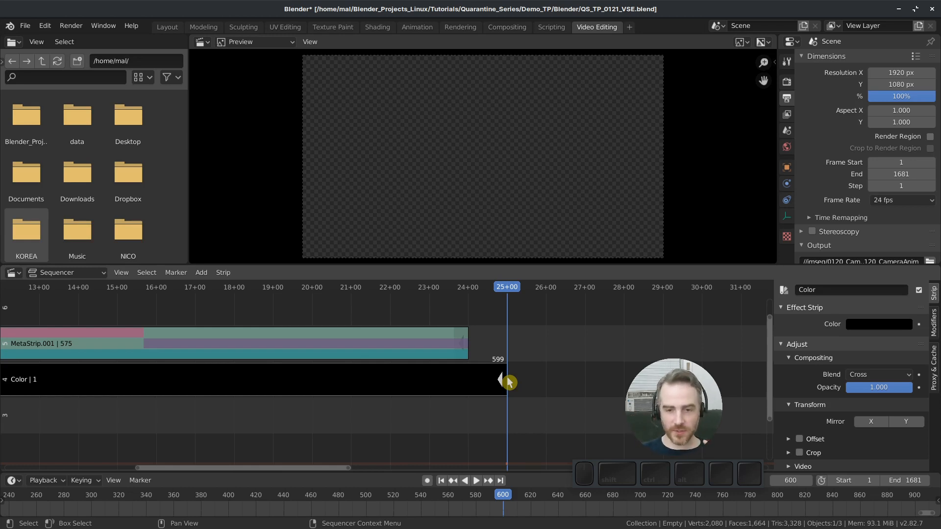
pyautogui.press('Left')
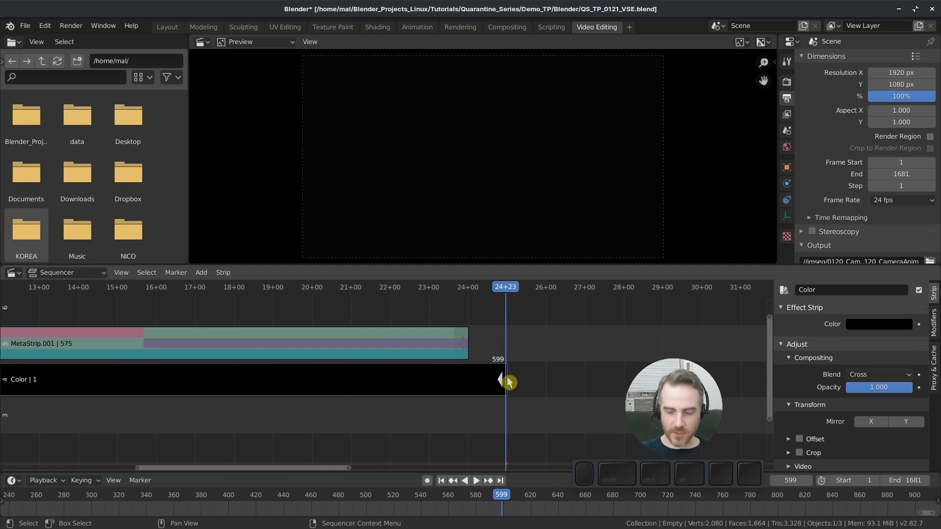
pyautogui.hotkey('ctrl', 'End')
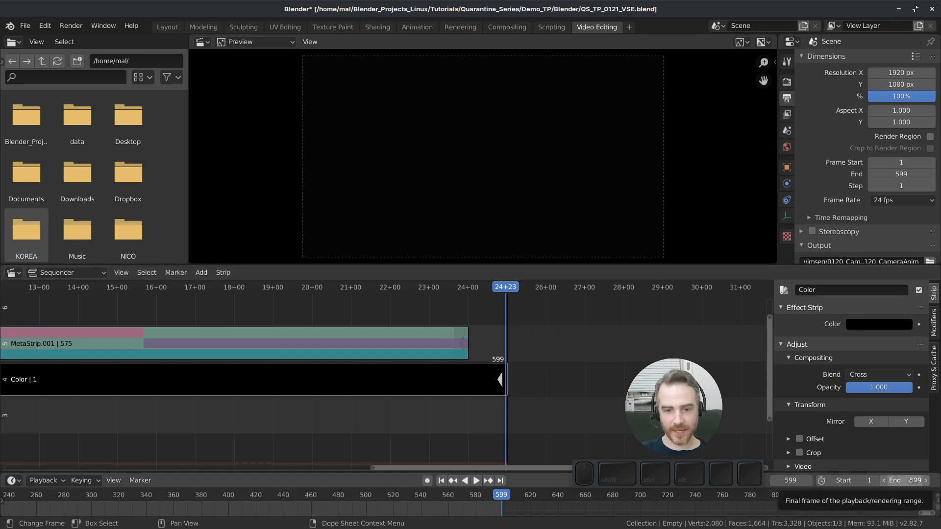
# - Enter the outer meta strip to review its nested image, speed and sound strips, peek into the inner meta strip, and return to the top level
pyautogui.keyDown('ctrl'); pyautogui.moveTo(612, 380); pyautogui.dragTo(570, 382, button='middle'); pyautogui.keyUp('ctrl')
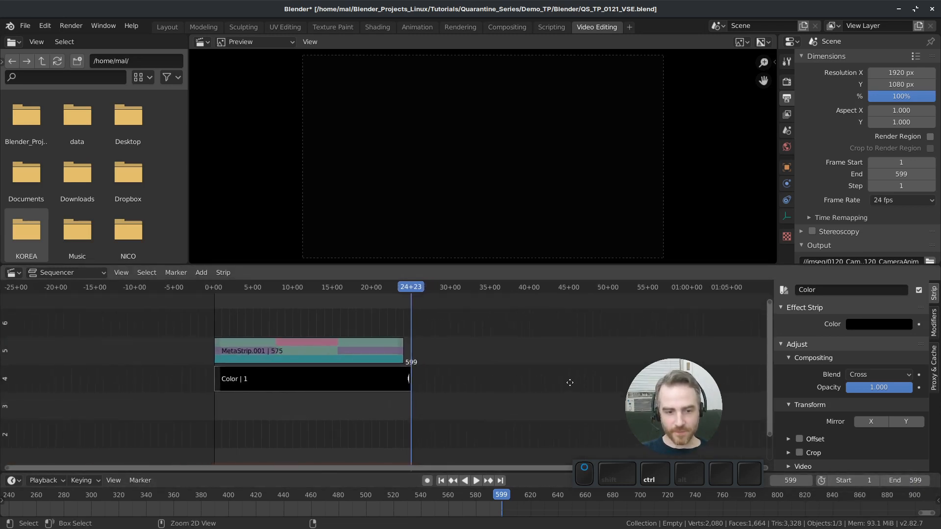
pyautogui.moveTo(339, 384); pyautogui.dragTo(504, 361, button='middle')
pyautogui.click(484, 352)
pyautogui.press('Tab')
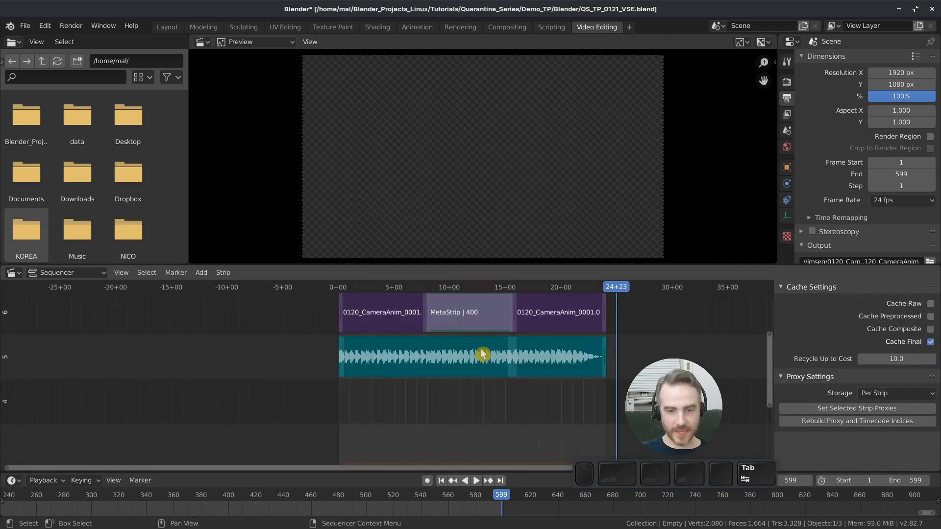
pyautogui.keyDown('ctrl'); pyautogui.moveTo(476, 344); pyautogui.dragTo(552, 353, button='middle'); pyautogui.keyUp('ctrl')
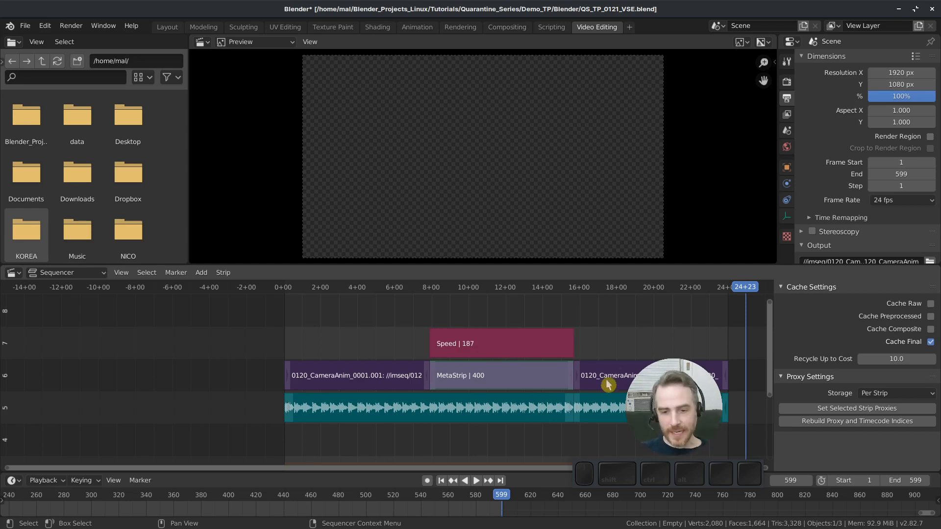
pyautogui.click(571, 377)
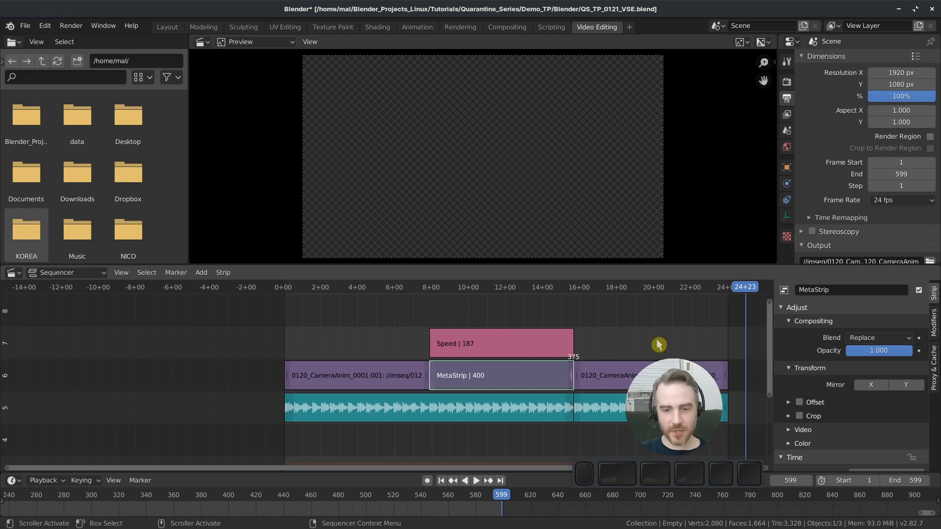
pyautogui.press('Tab')
pyautogui.press('Tab')
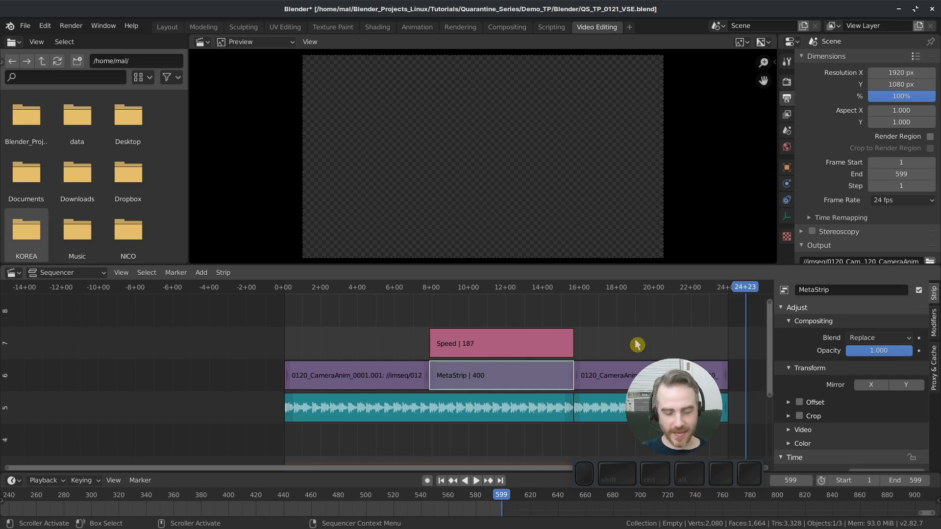
pyautogui.press('Tab')
pyautogui.keyDown('ctrl'); pyautogui.moveTo(637, 345); pyautogui.dragTo(566, 346, button='middle'); pyautogui.keyUp('ctrl')
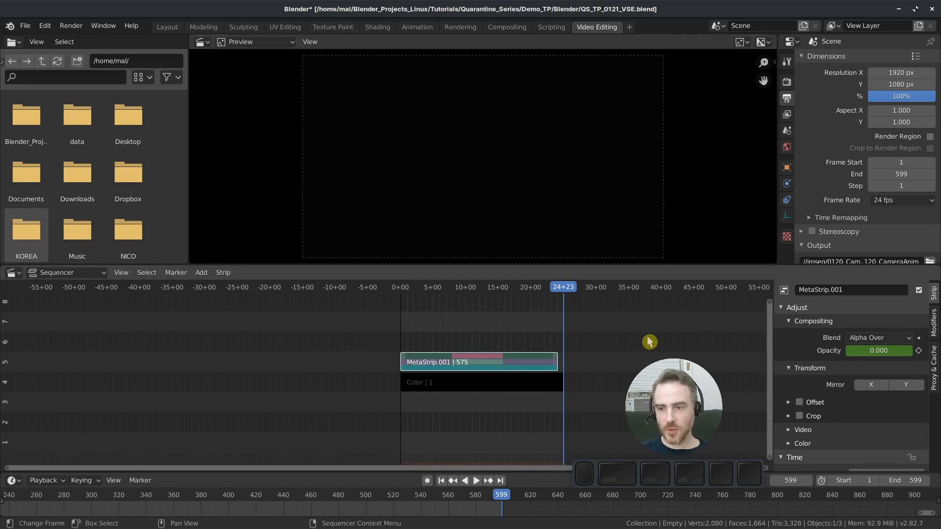
pyautogui.click(631, 28)
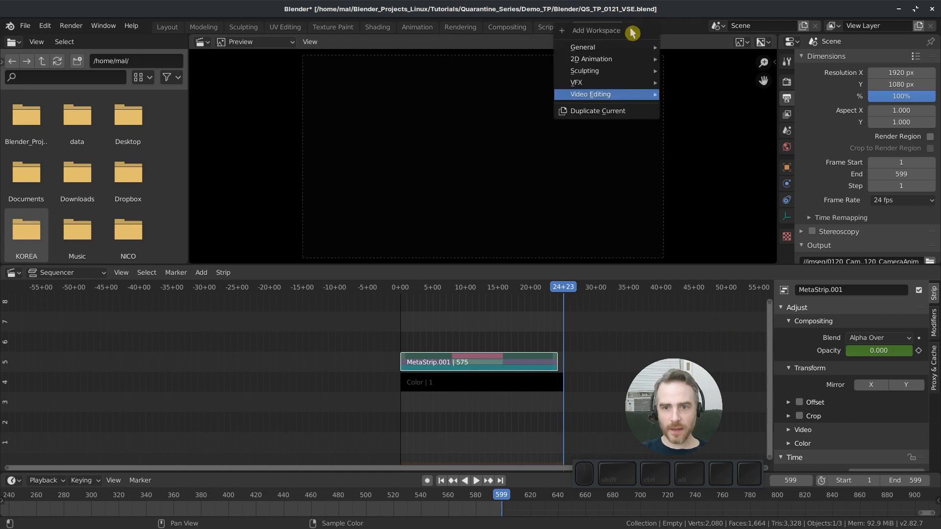
pyautogui.moveTo(596, 95)
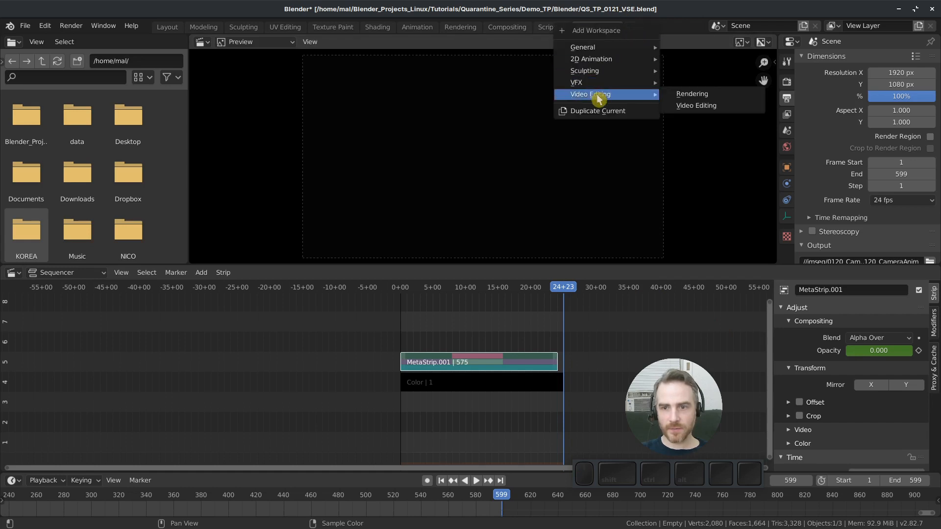
pyautogui.click(696, 106)
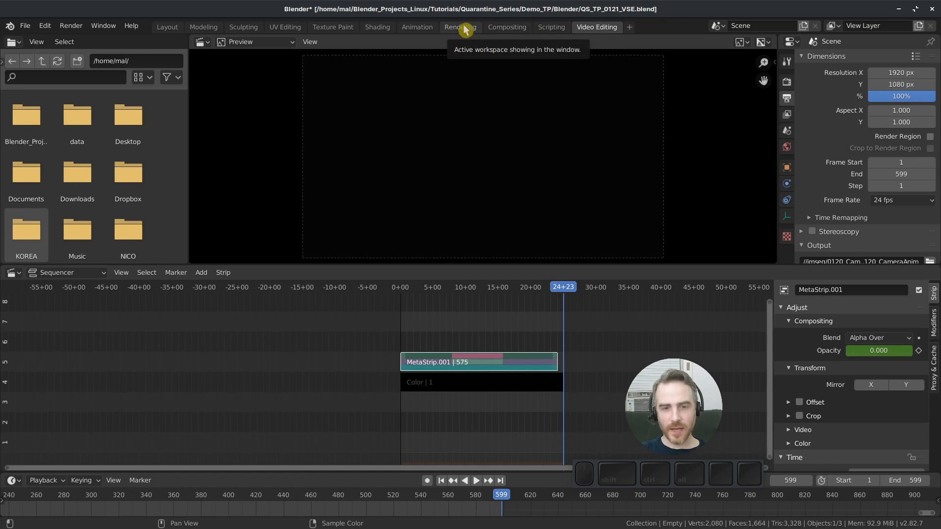
# - Add a Rendering workspace from the Video Editing templates and name it VSE Render
pyautogui.click(629, 28)
pyautogui.moveTo(602, 93)
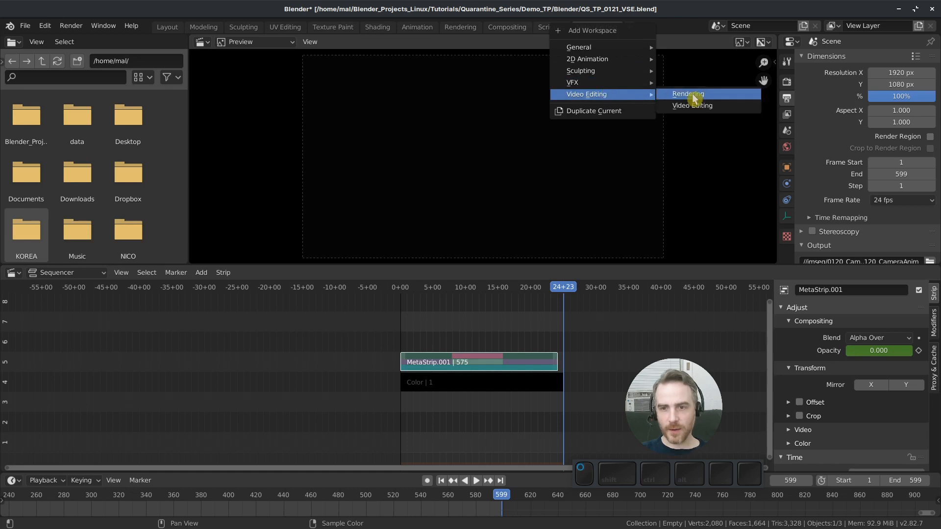
pyautogui.click(693, 95)
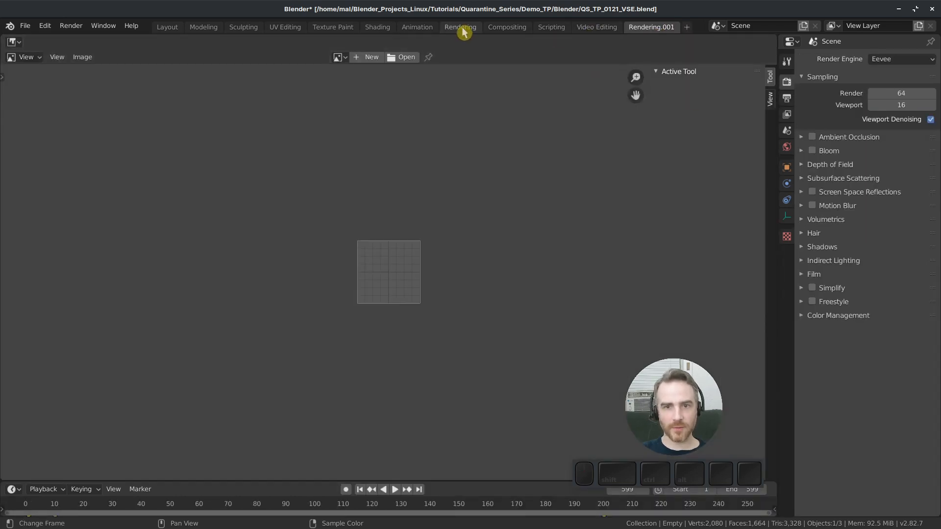
pyautogui.doubleClick(656, 29)
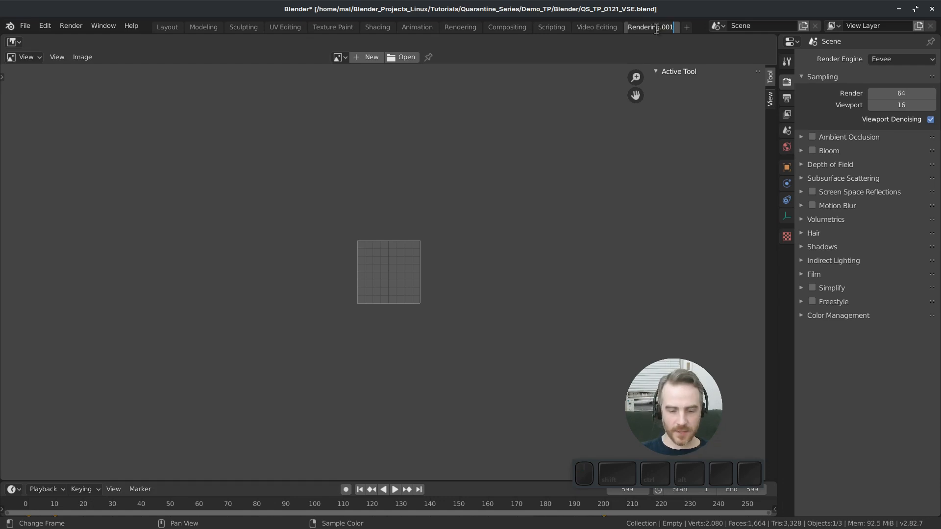
pyautogui.write('VSE Render')
pyautogui.press('Return')
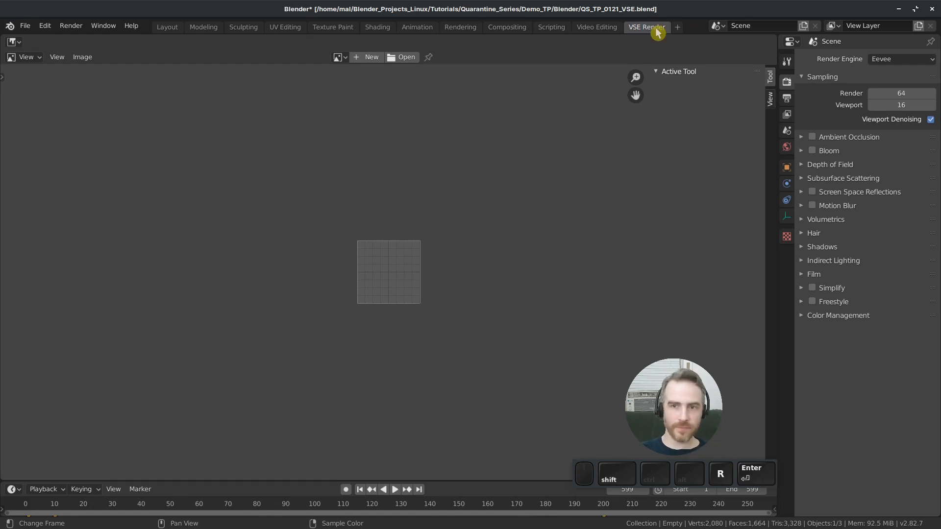
# - Display the Render Result in the workspace's image editor and enlarge the timeline area below it
pyautogui.click(339, 57)
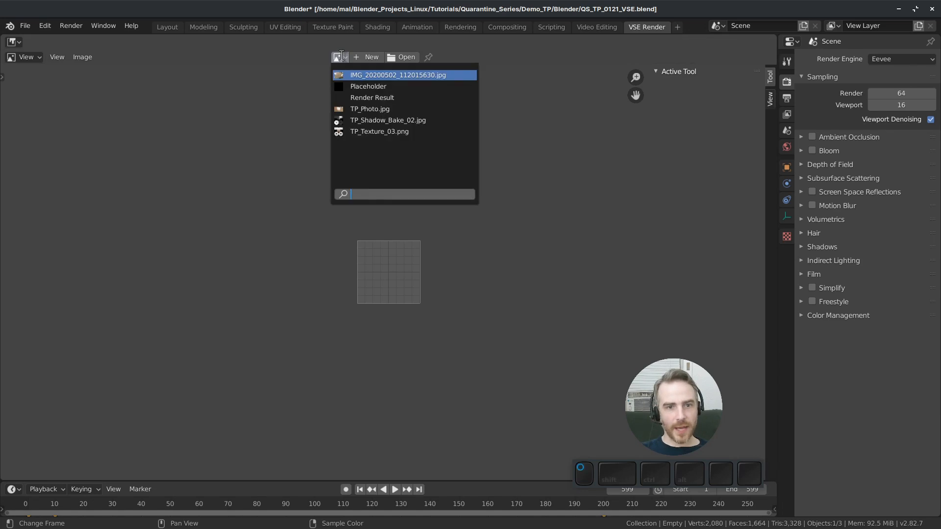
pyautogui.click(381, 98)
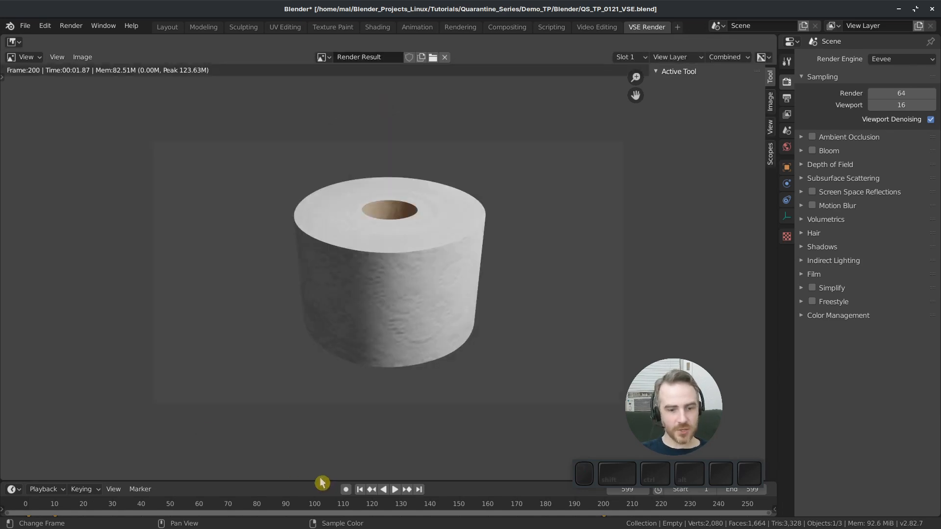
pyautogui.moveTo(338, 479); pyautogui.dragTo(343, 351)
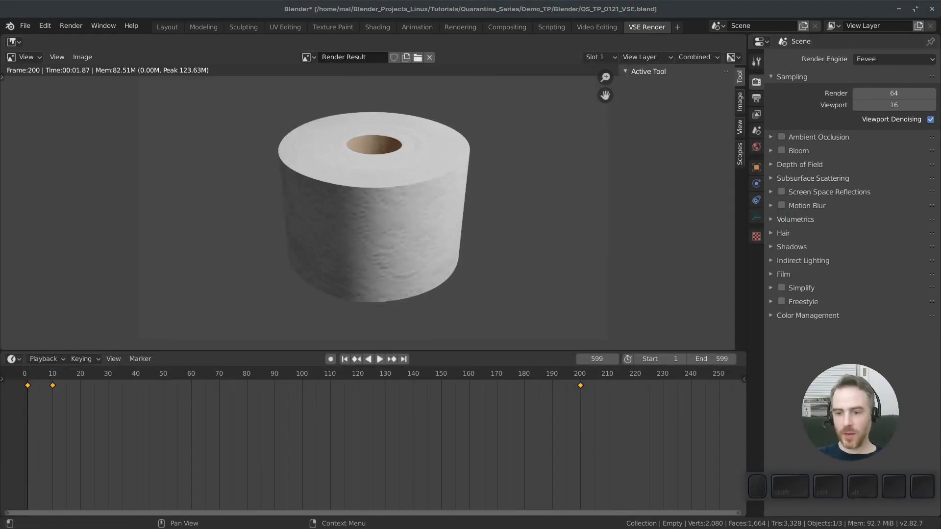
# - Split the timeline area into two side-by-side areas and make the right one a Video Sequencer in Preview view
pyautogui.moveTo(742, 351); pyautogui.dragTo(363, 360)
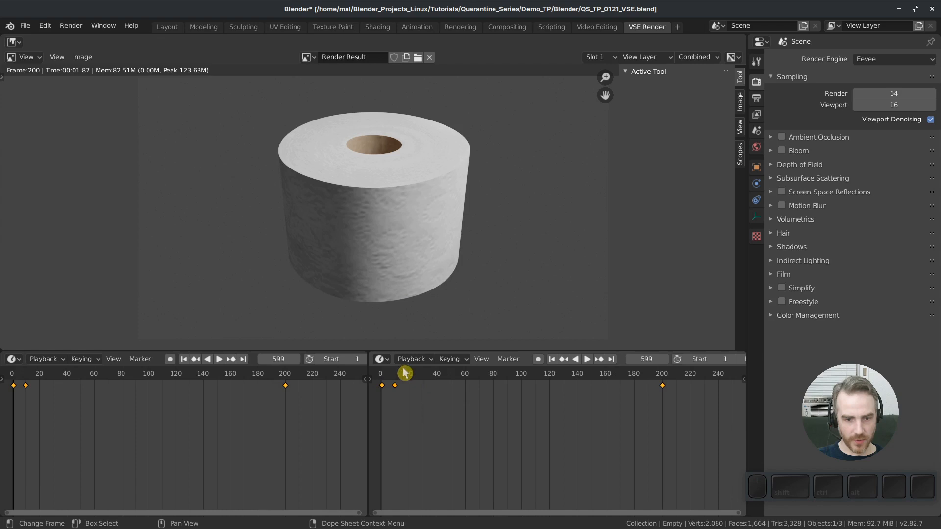
pyautogui.click(381, 359)
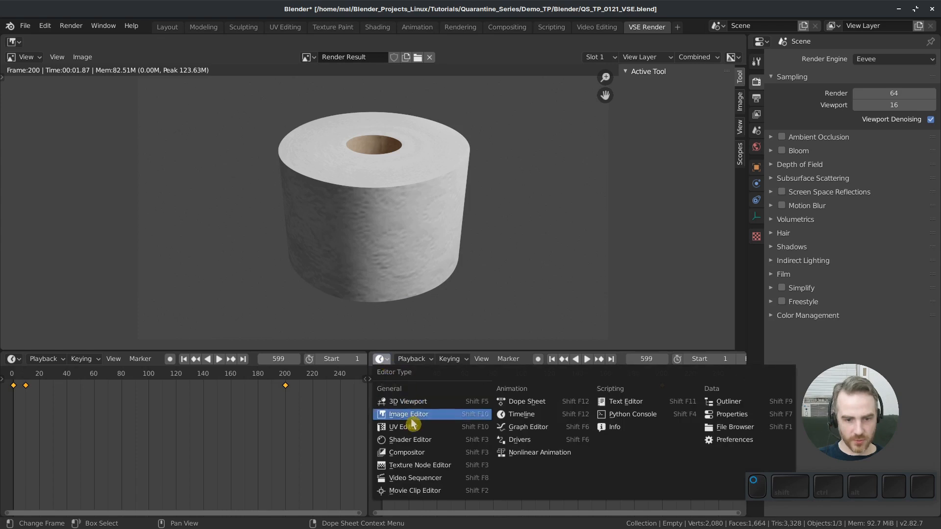
pyautogui.click(419, 478)
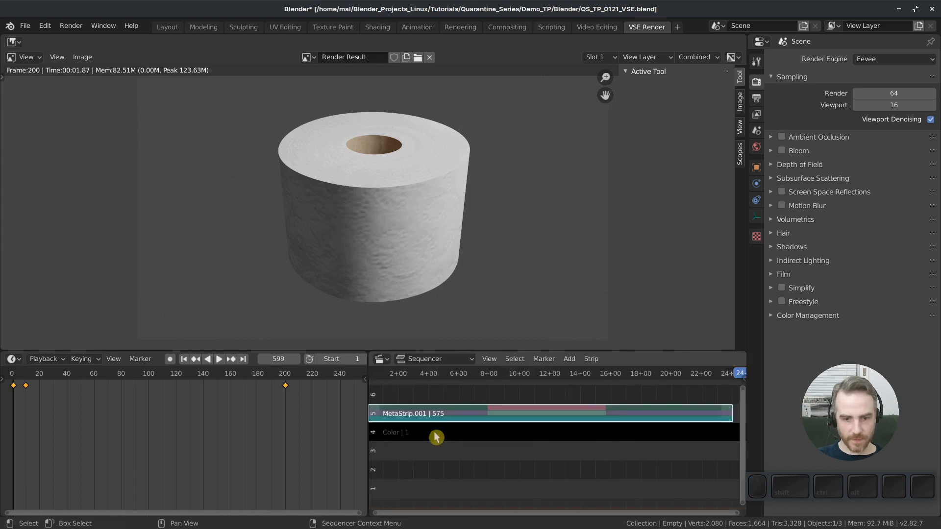
pyautogui.click(443, 362)
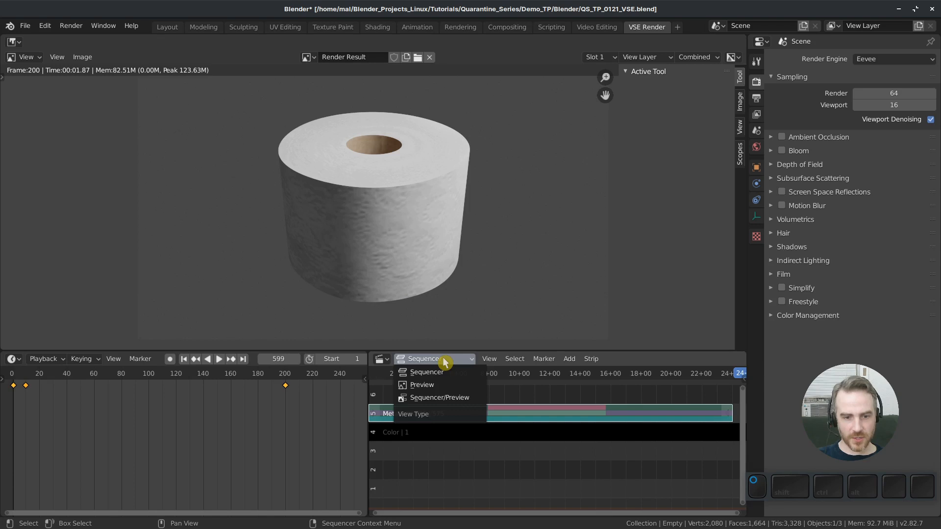
pyautogui.click(424, 385)
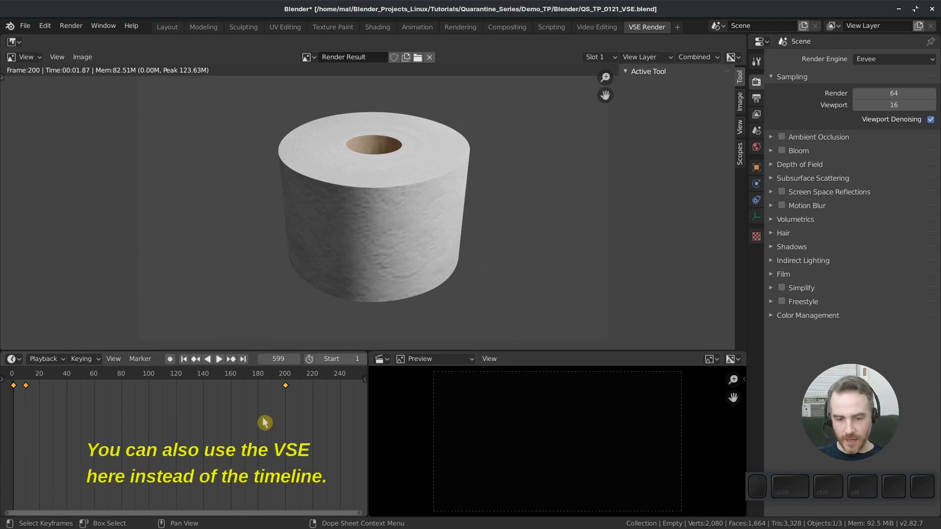
# - Fit the timeline to its full range and render test stills of the edit at frames 166, 445 and 338
pyautogui.press('Home')
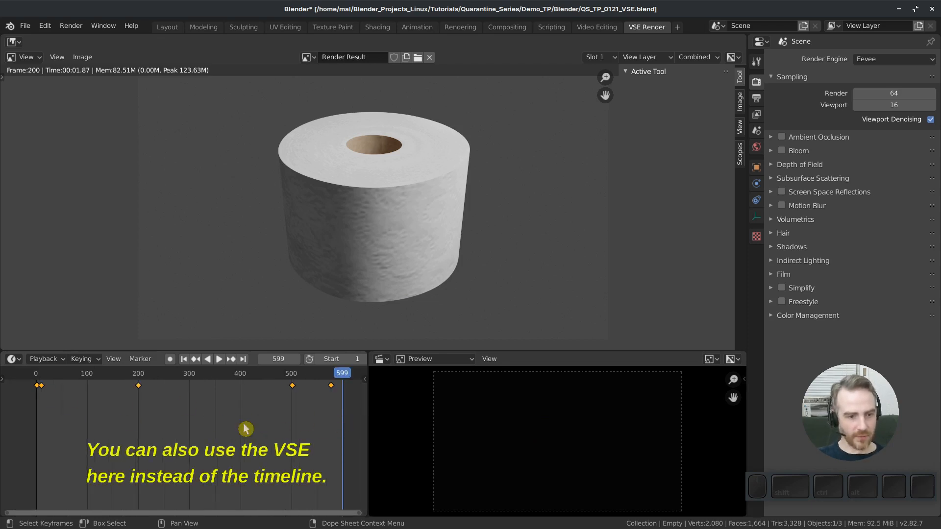
pyautogui.moveTo(340, 375); pyautogui.dragTo(122, 383)
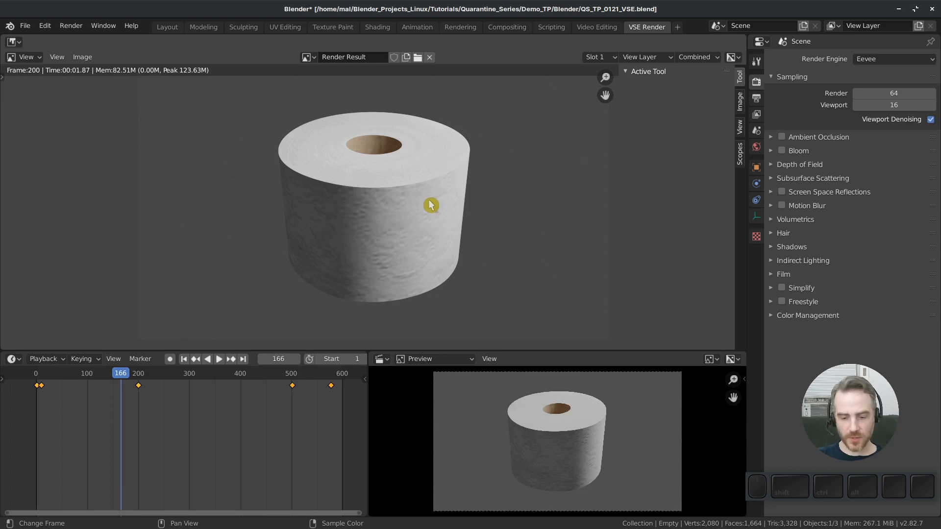
pyautogui.press('F12')
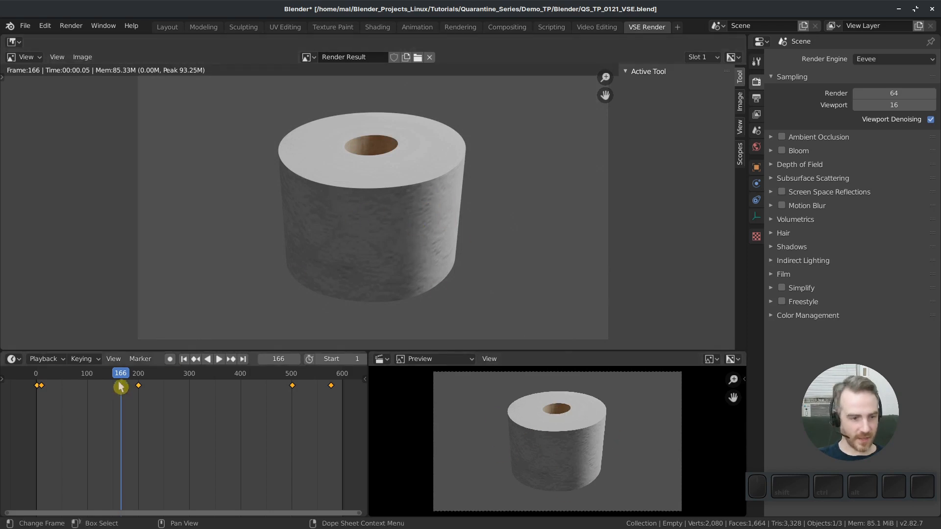
pyautogui.click(264, 378)
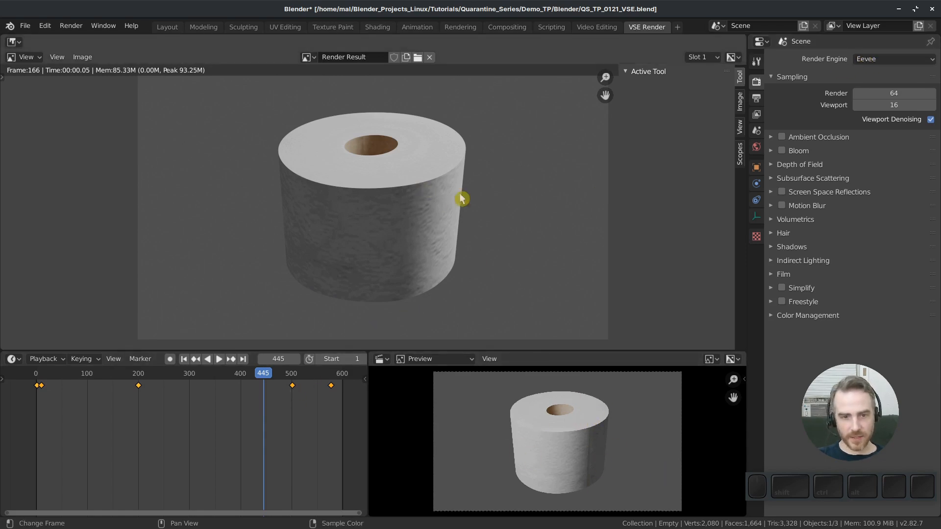
pyautogui.press('F12')
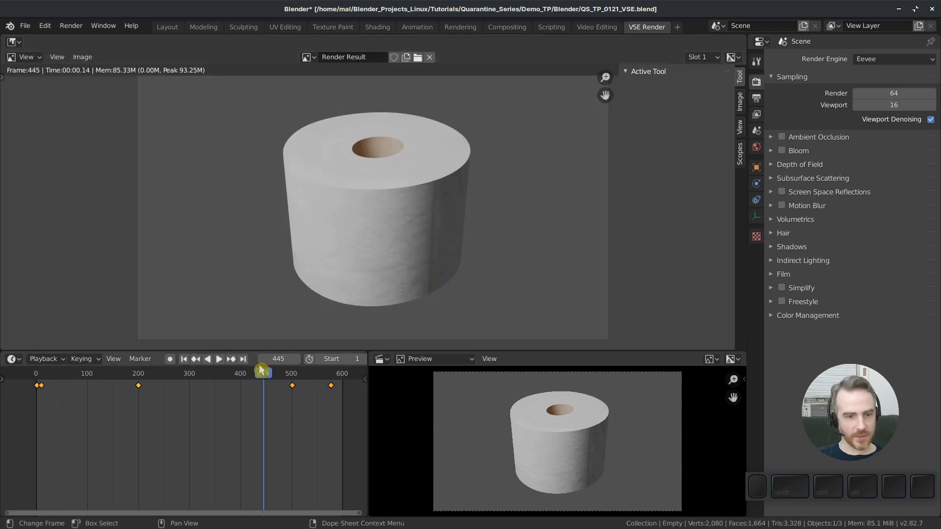
pyautogui.click(210, 380)
pyautogui.press('F12')
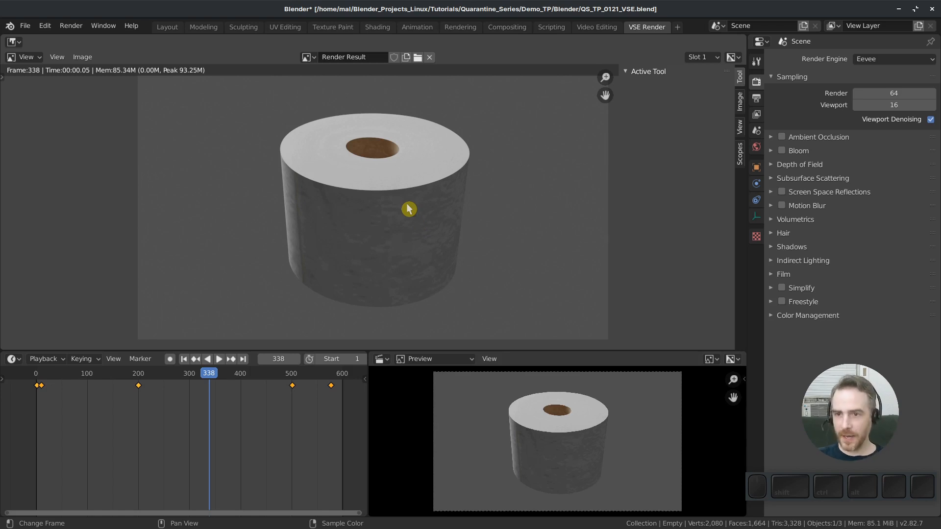
# - Set the scene's render output path to //Renders/QS_TP_0121_VSE_
pyautogui.click(757, 101)
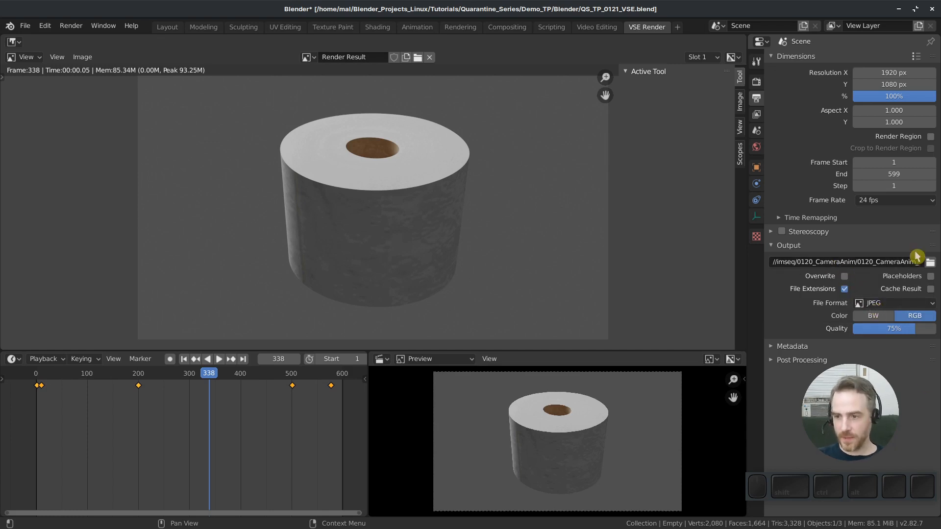
pyautogui.click(784, 261)
pyautogui.write('//Renders/Q')
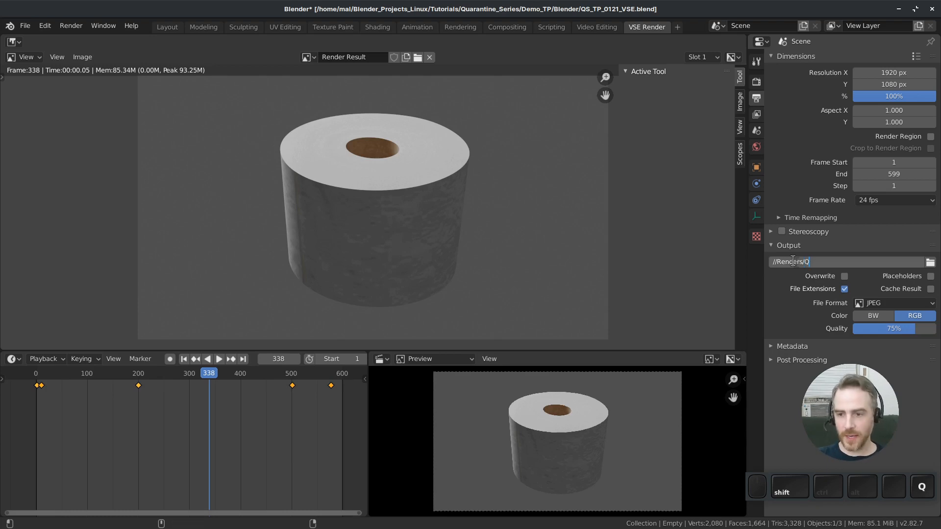
pyautogui.write('S_')
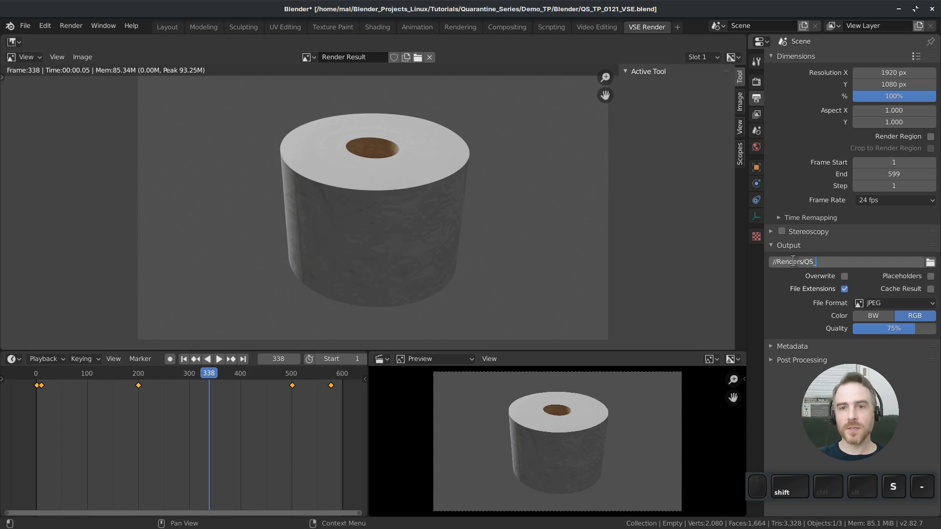
pyautogui.write('TP_0121_VSE_')
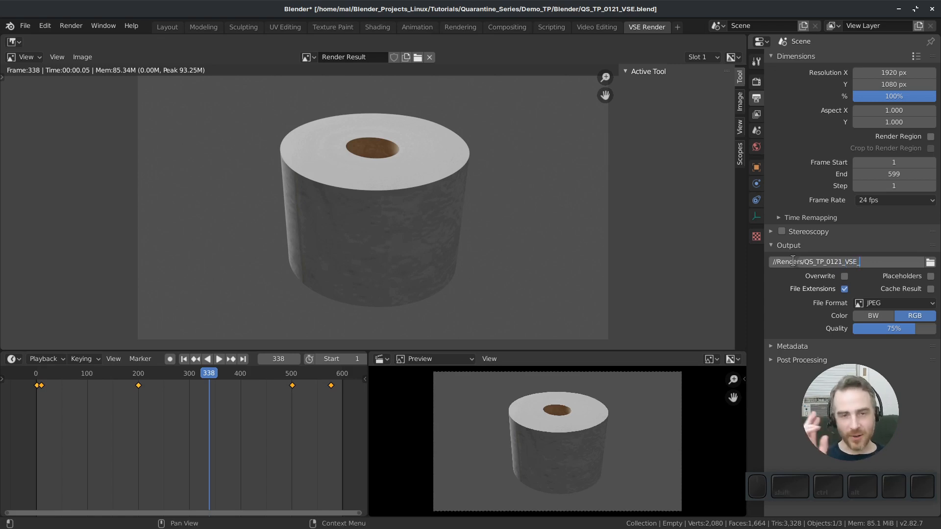
pyautogui.press('Return')
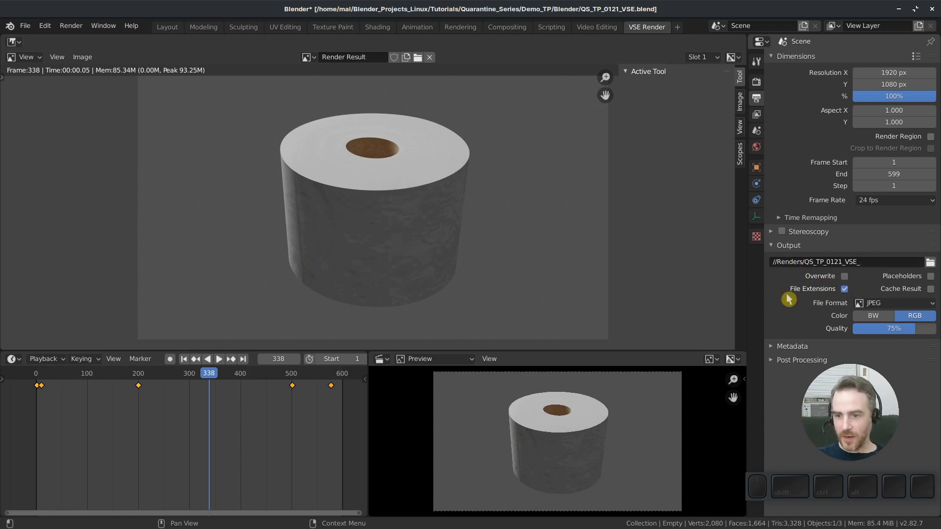
# - Set the output file format to FFmpeg video and display its encoding settings
pyautogui.click(907, 305)
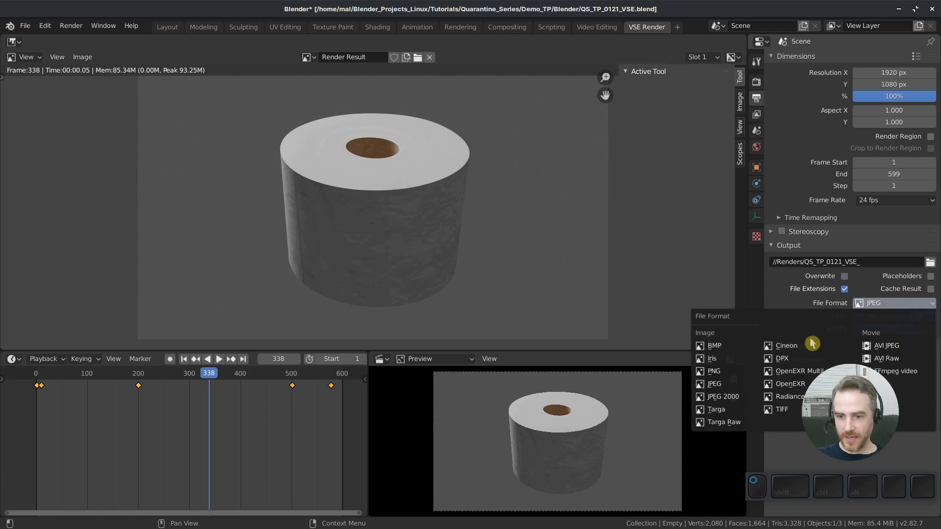
pyautogui.click(899, 372)
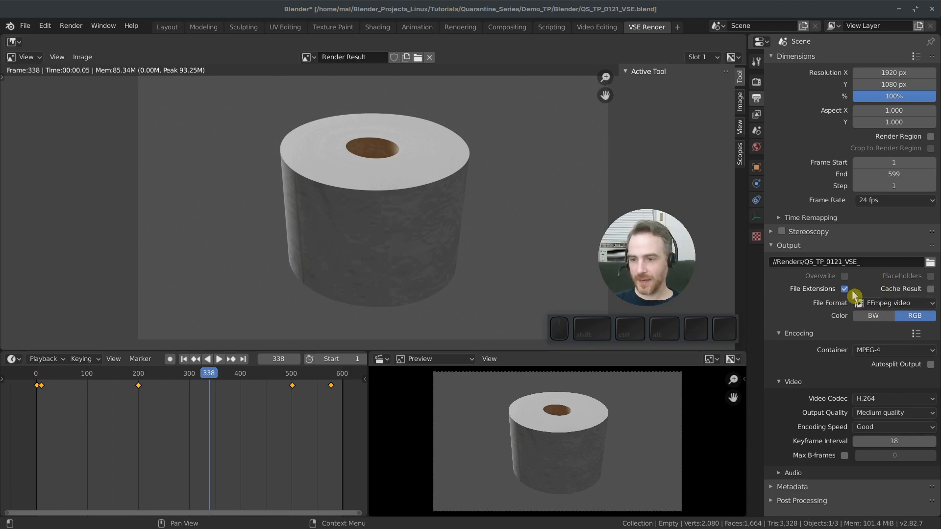
pyautogui.click(798, 334)
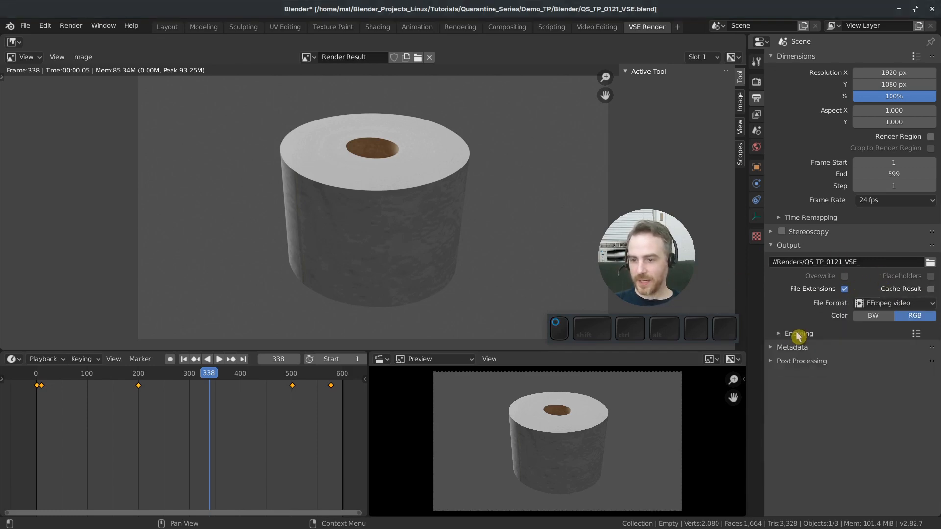
pyautogui.click(798, 335)
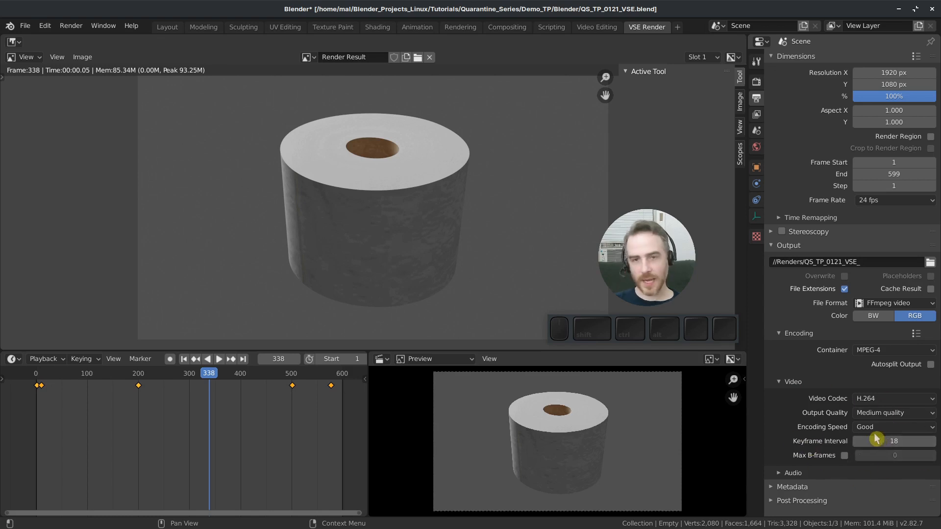
# - Set the audio codec of the video output to MP3 in the encoding settings
pyautogui.click(793, 473)
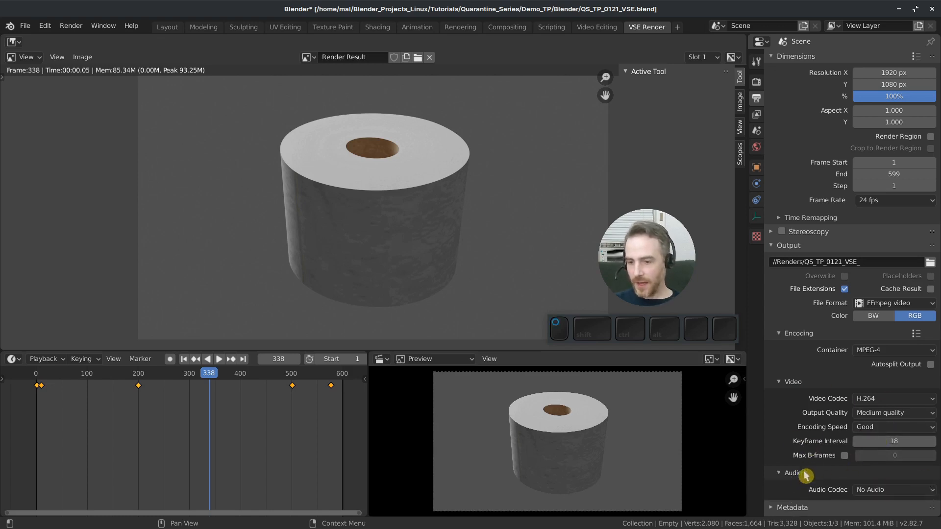
pyautogui.scroll(-1, 828, 455)
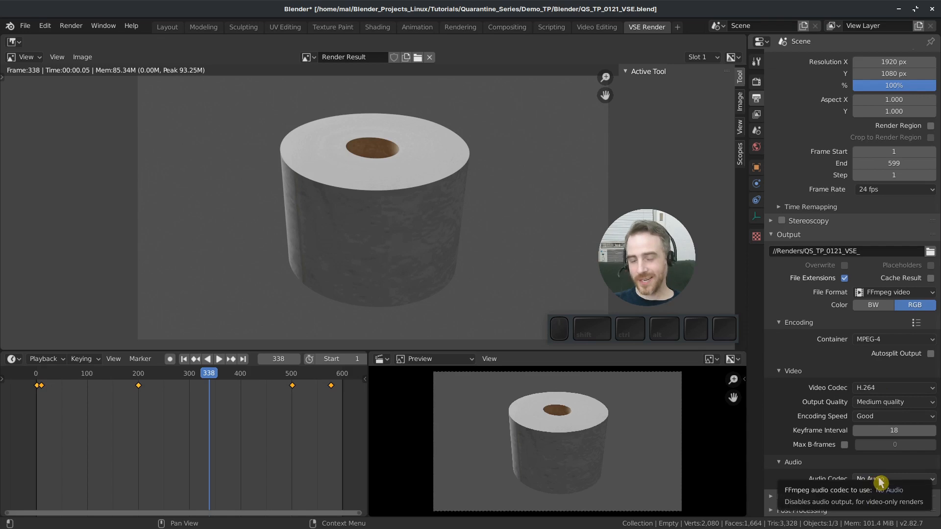
pyautogui.click(881, 479)
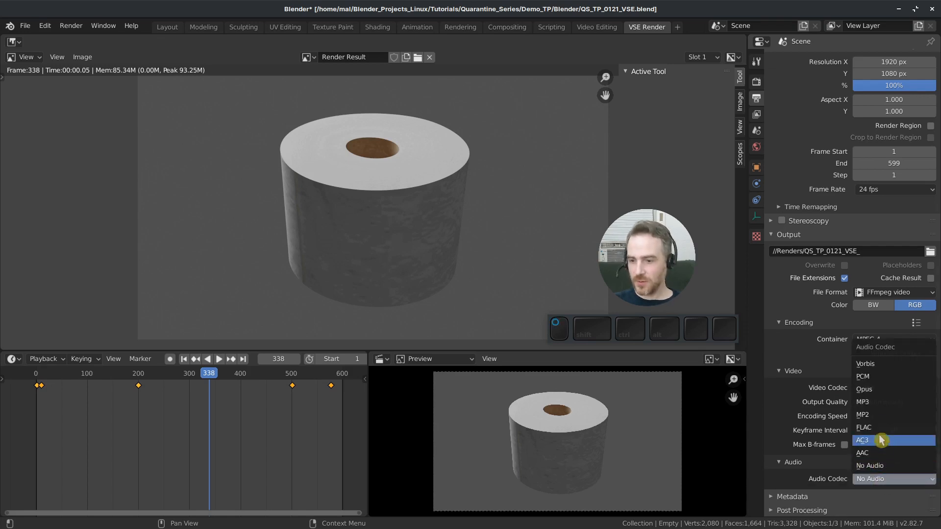
pyautogui.click(880, 401)
pyautogui.scroll(-3, 885, 477)
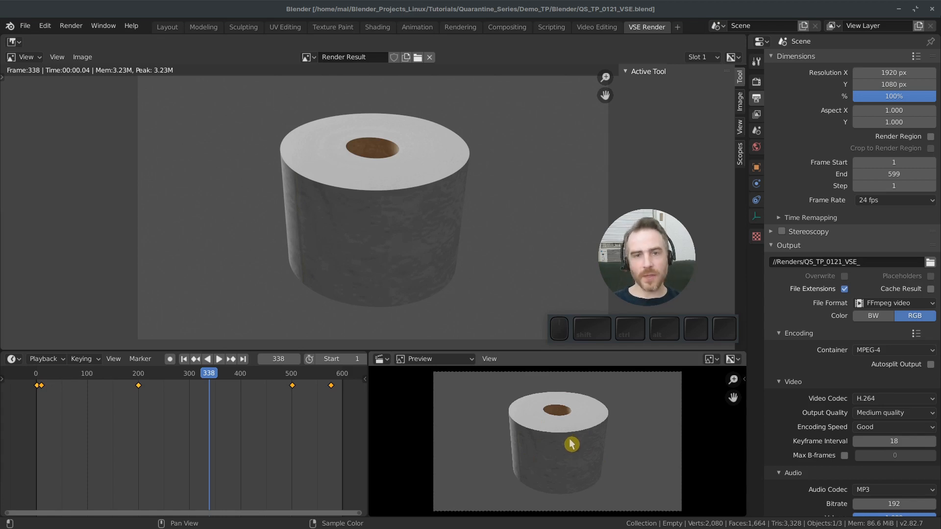
# - Turn off both Compositing and Sequencer in the post-processing settings and render the current frame as a test
pyautogui.scroll(-2, 845, 392)
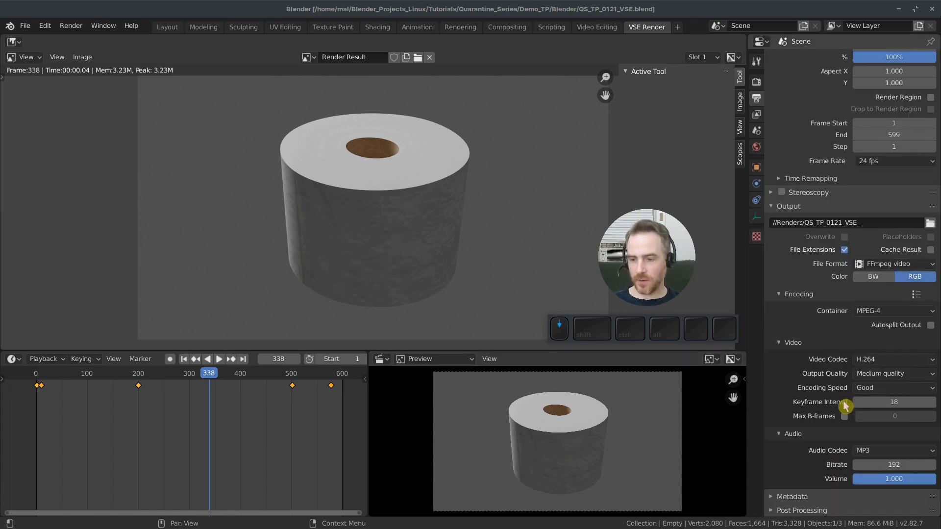
pyautogui.click(801, 510)
pyautogui.scroll(-2, 818, 492)
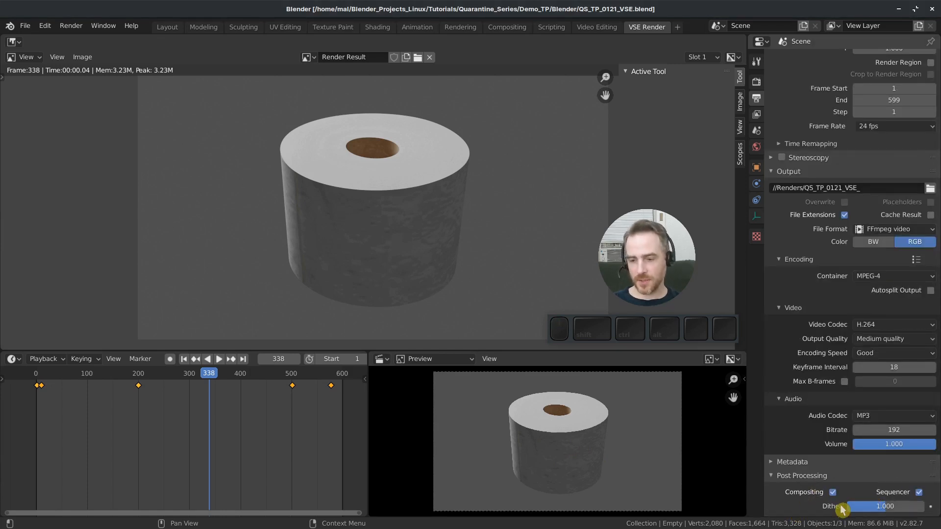
pyautogui.click(918, 492)
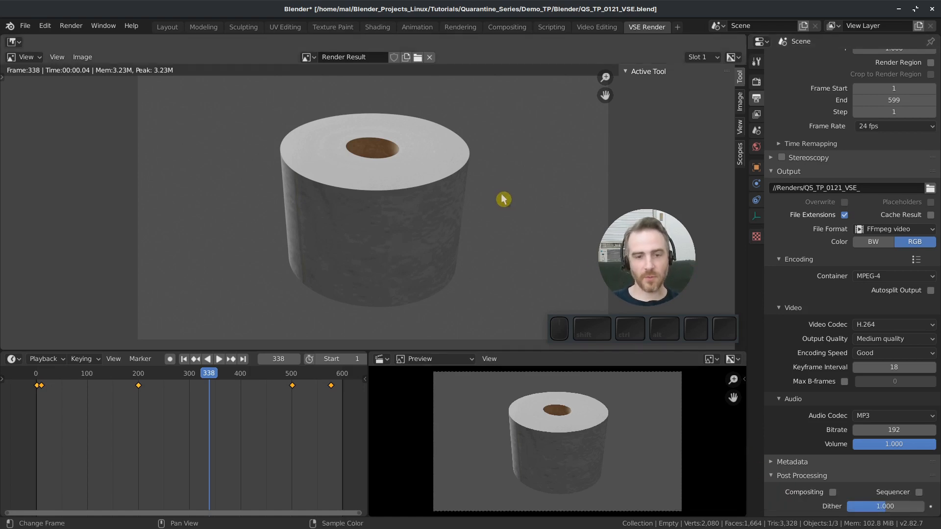
pyautogui.press('F12')
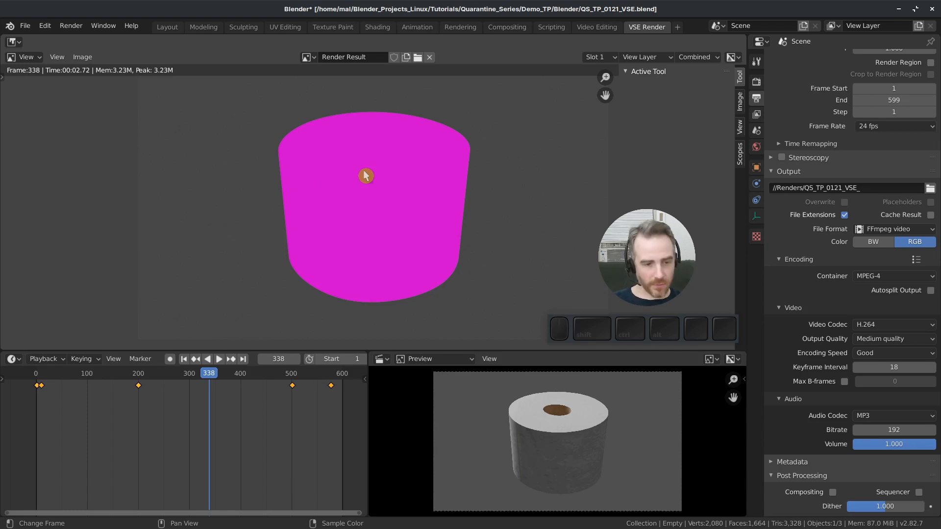
# - Change the timeline area to a Video Sequencer, re-enable Sequencer post-processing and render the current frame again
pyautogui.click(13, 359)
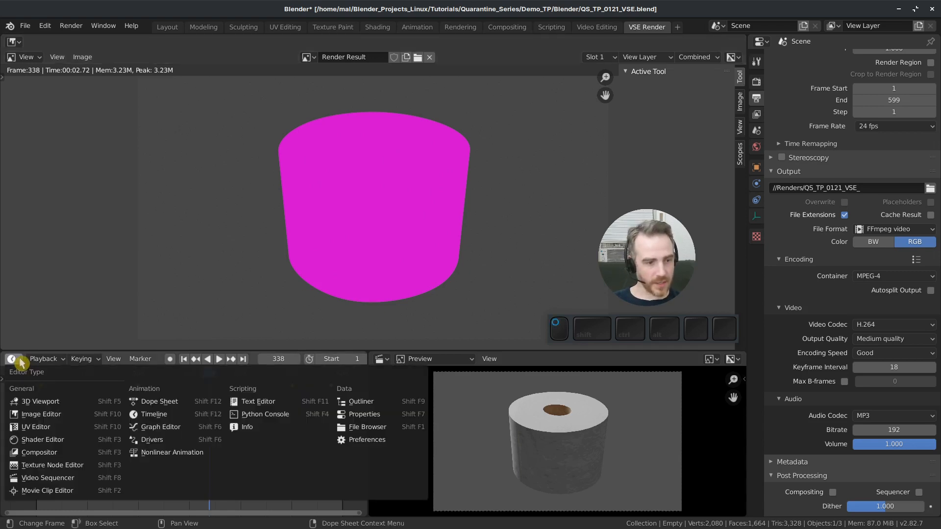
pyautogui.click(61, 482)
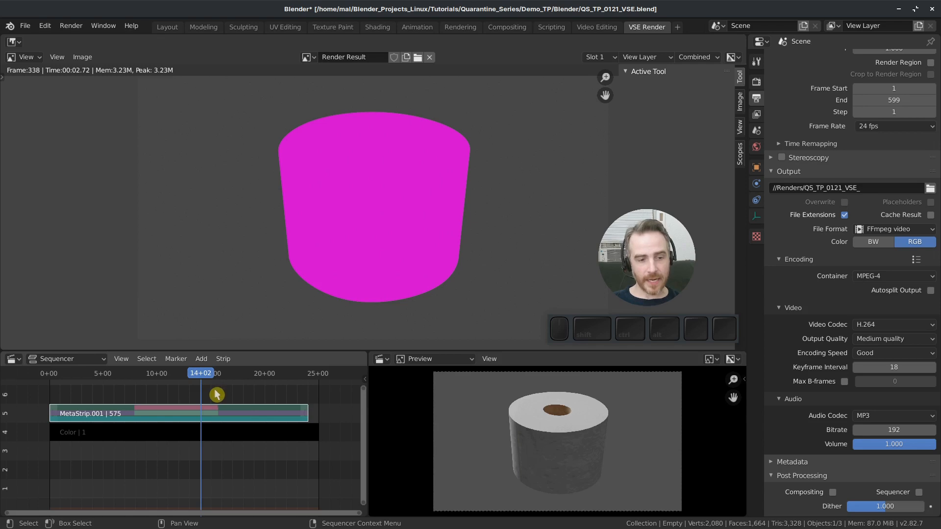
pyautogui.click(919, 492)
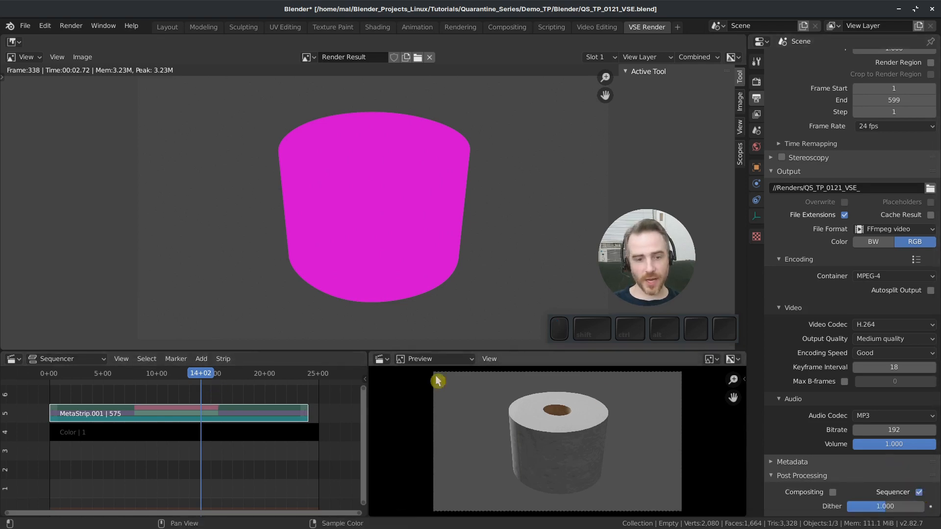
pyautogui.press('F12')
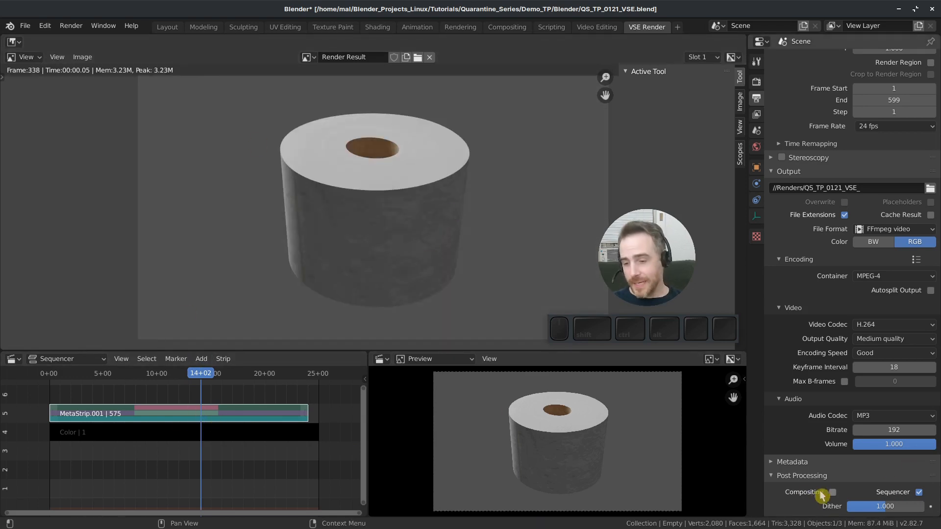
# - Check the Compositing workspace, try the Compositing and Sequencer post-processing toggles, and render a test still with only Sequencer enabled
pyautogui.click(506, 29)
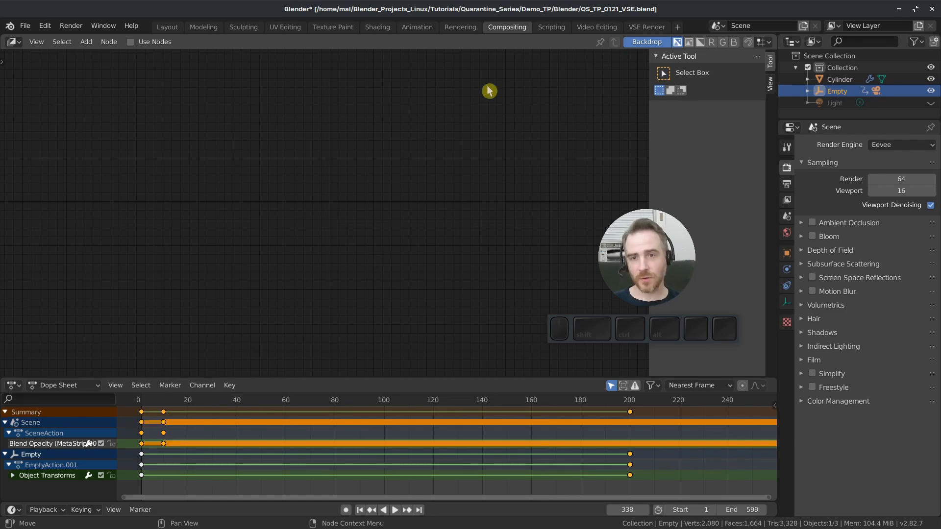
pyautogui.click(637, 28)
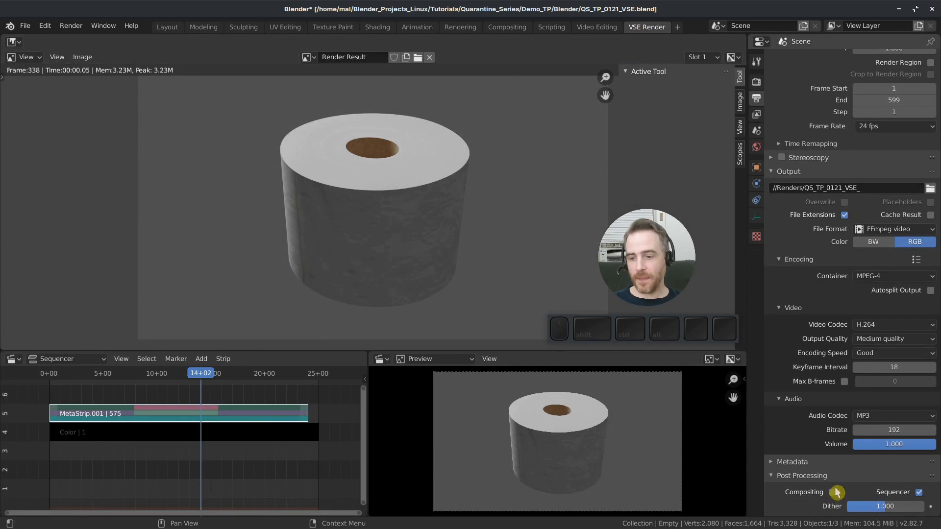
pyautogui.click(833, 492)
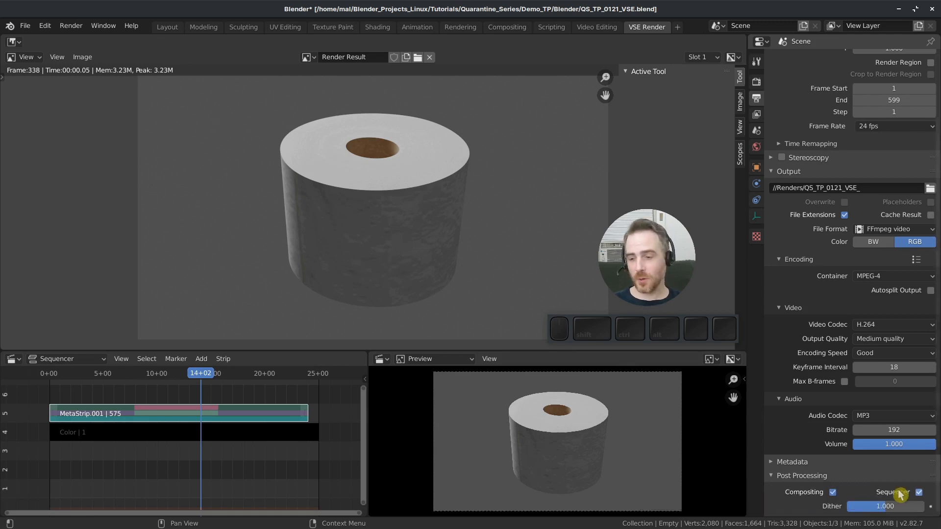
pyautogui.click(919, 492)
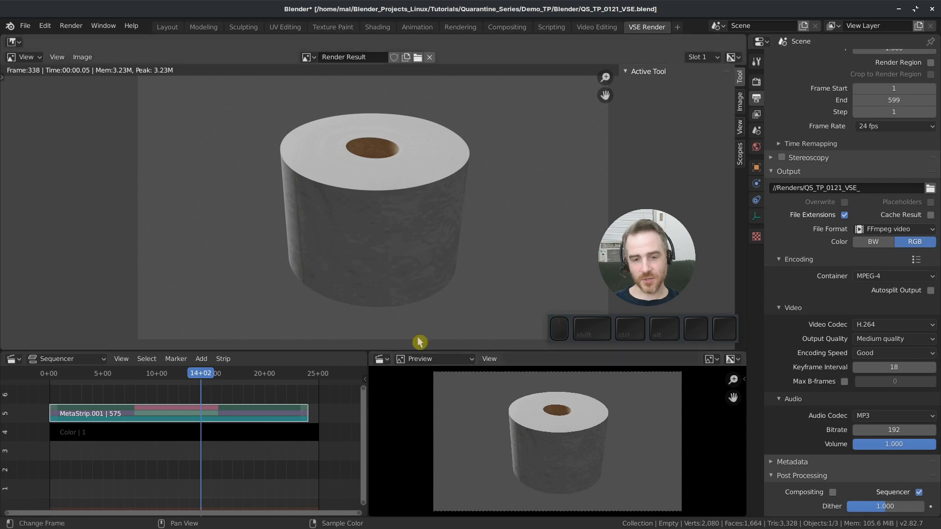
pyautogui.press('F12')
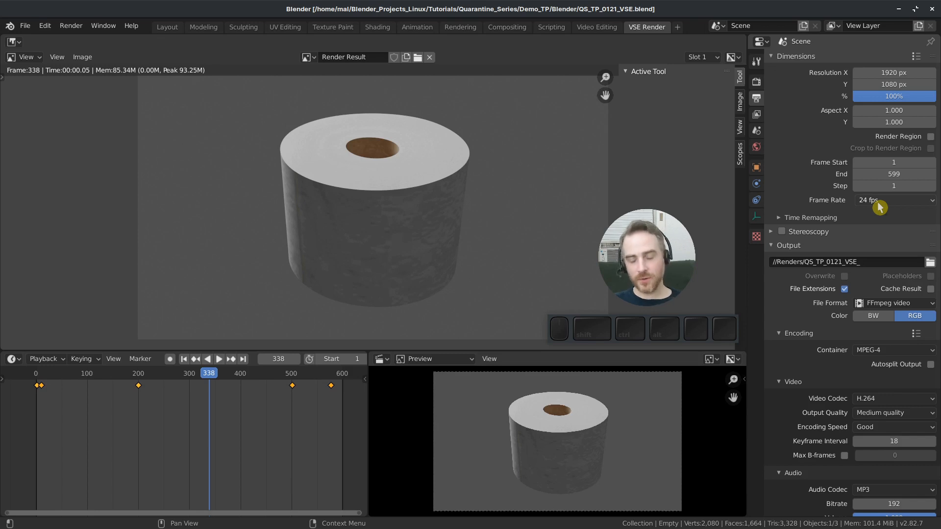
# - Render the full animation and play the rendered QS_TP_0121_VSE_0001-0599.mp4 in VLC media player
pyautogui.click(71, 25)
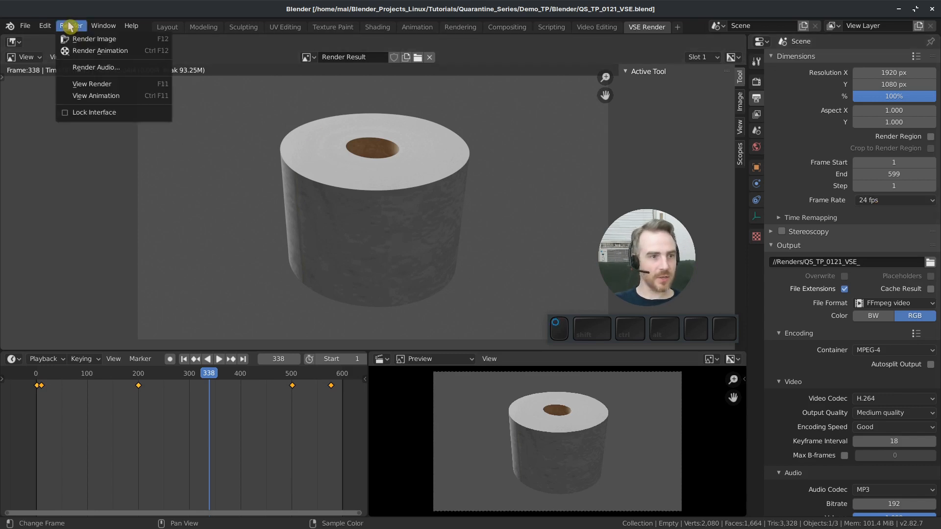
pyautogui.click(154, 54)
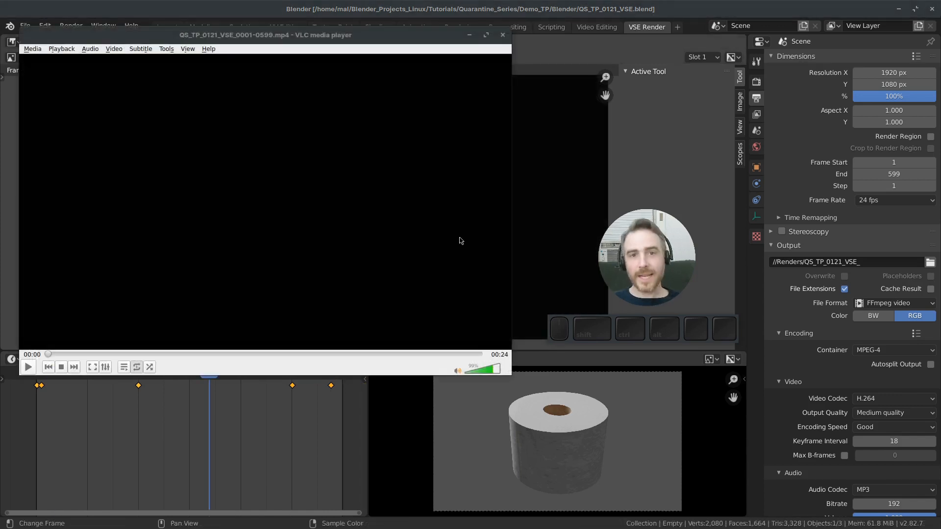
pyautogui.click(28, 367)
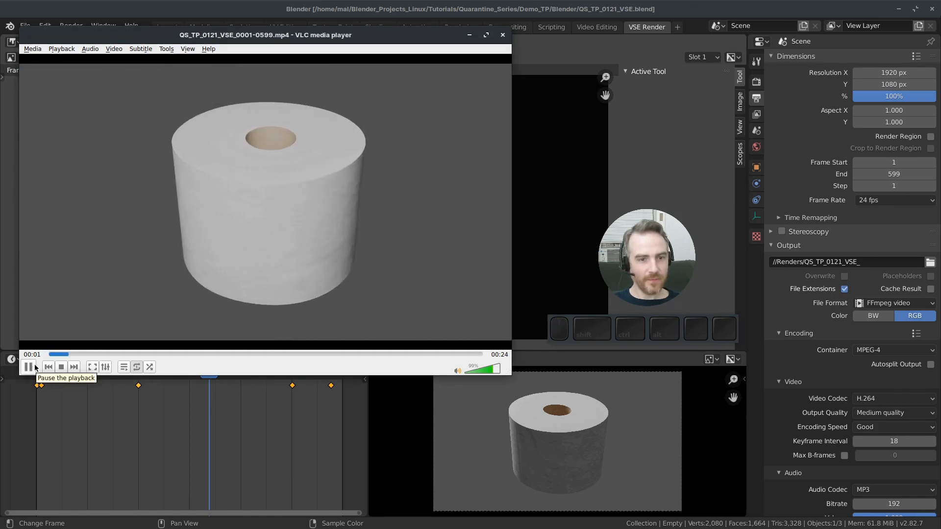